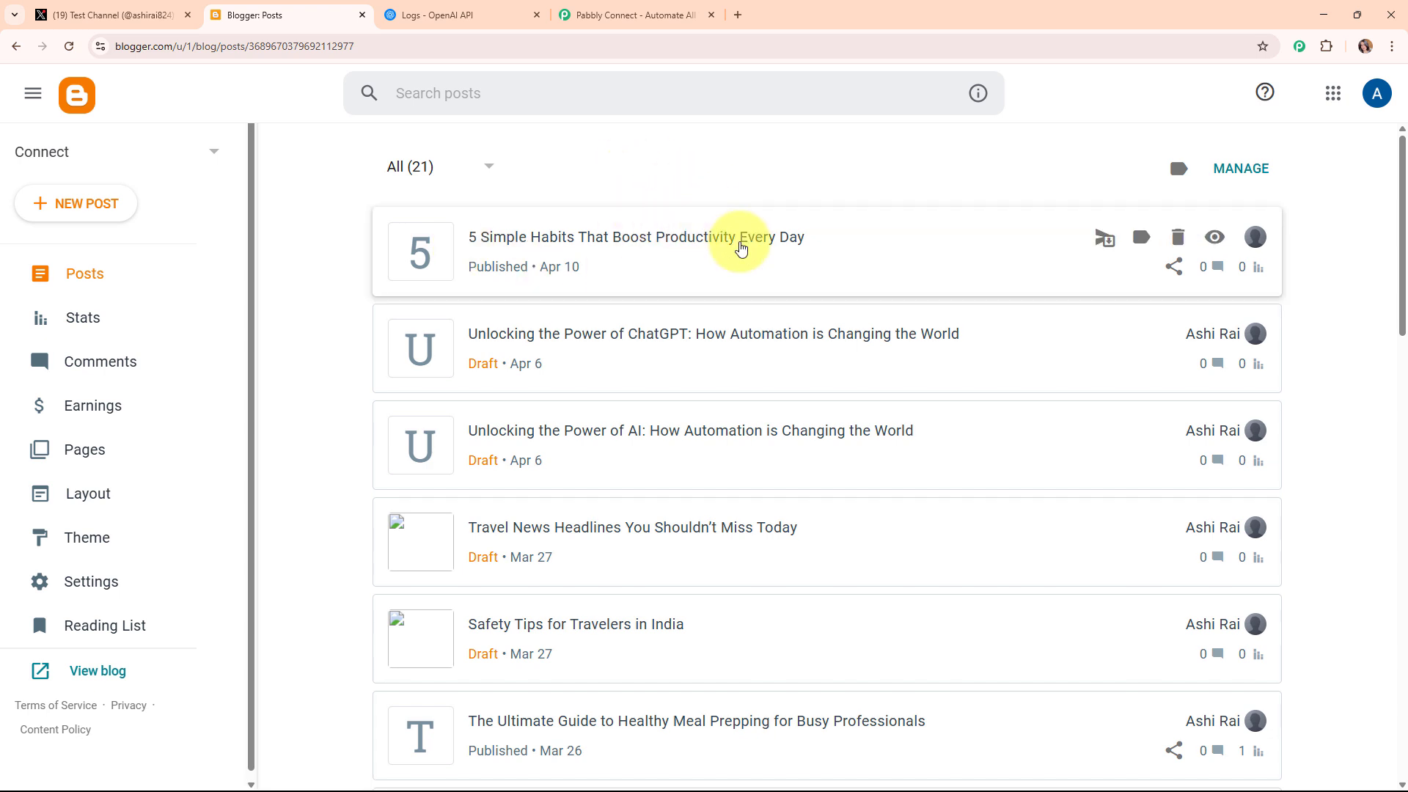
View the OpenAI platform dashboard and the X profile that are already signed in.
left_click(386, 11)
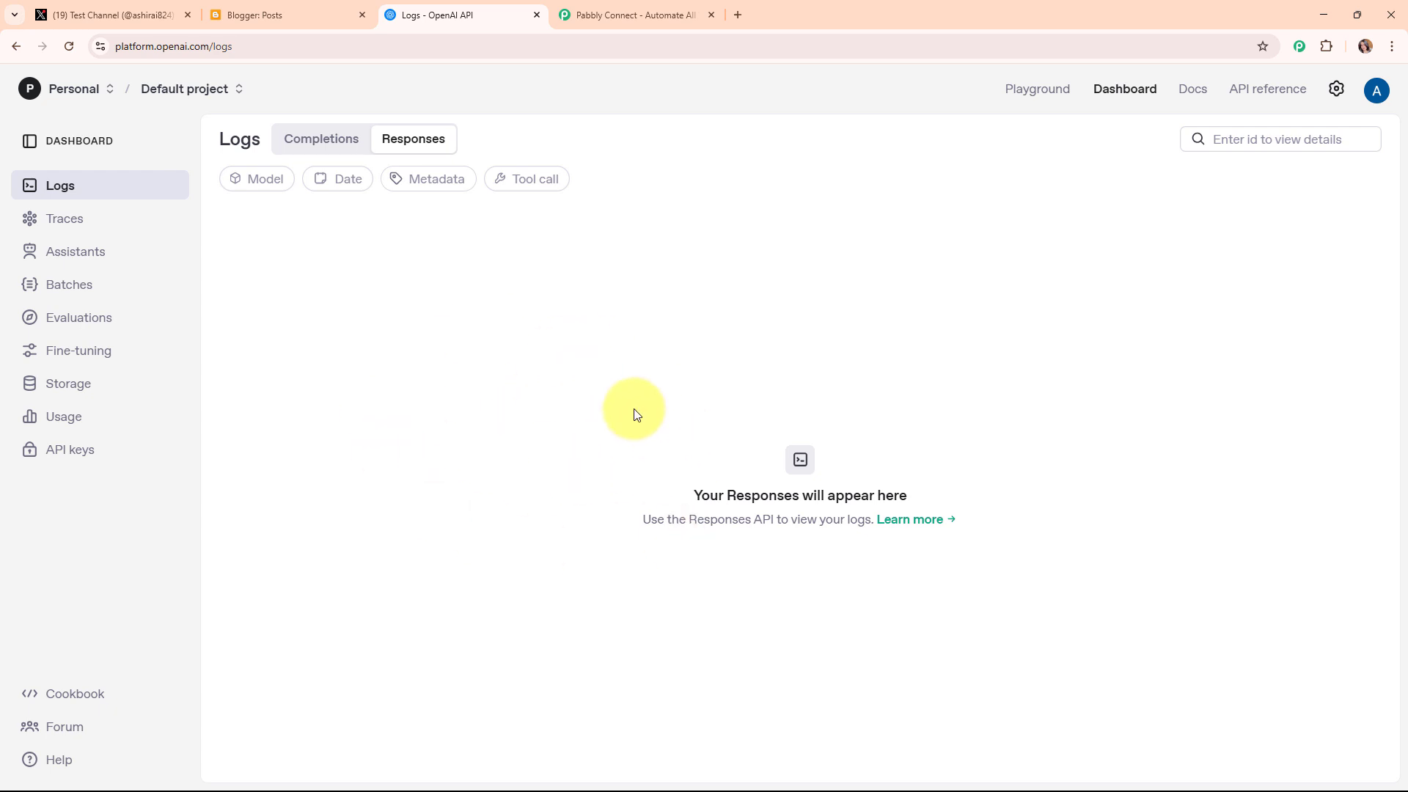
left_click(126, 9)
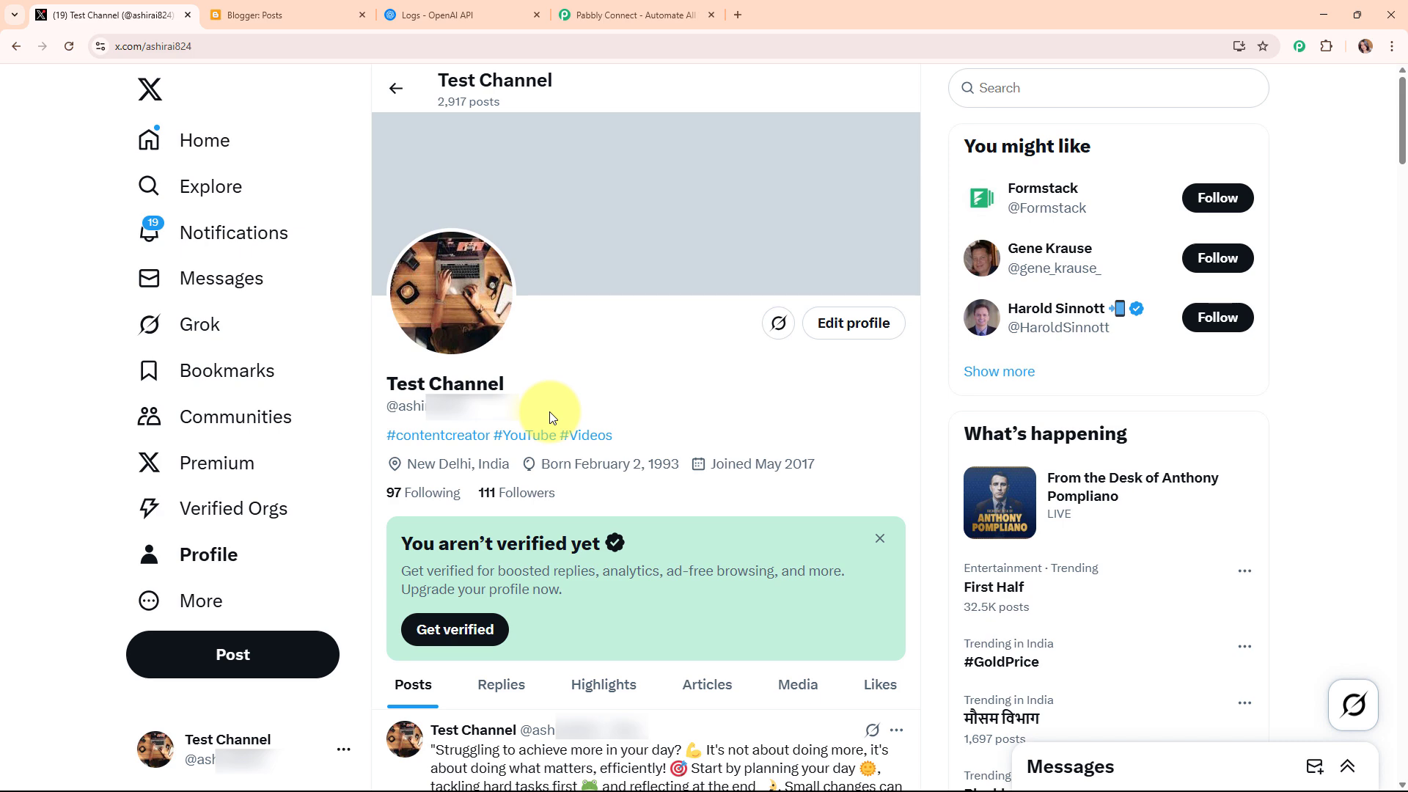
Switch to the Pabbly website, sign in to the account and open the Pabbly Connect app.
left_click(693, 3)
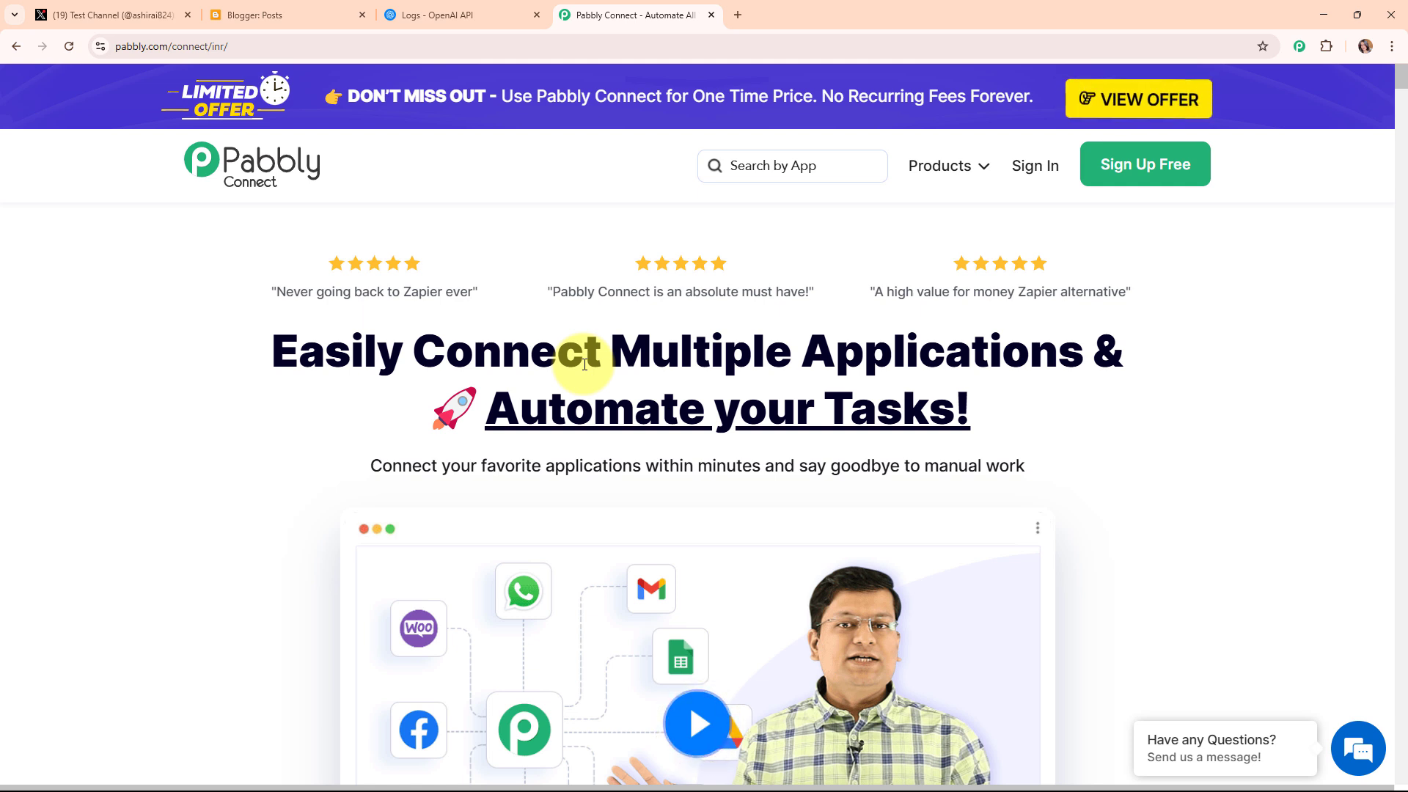
left_click(335, 45)
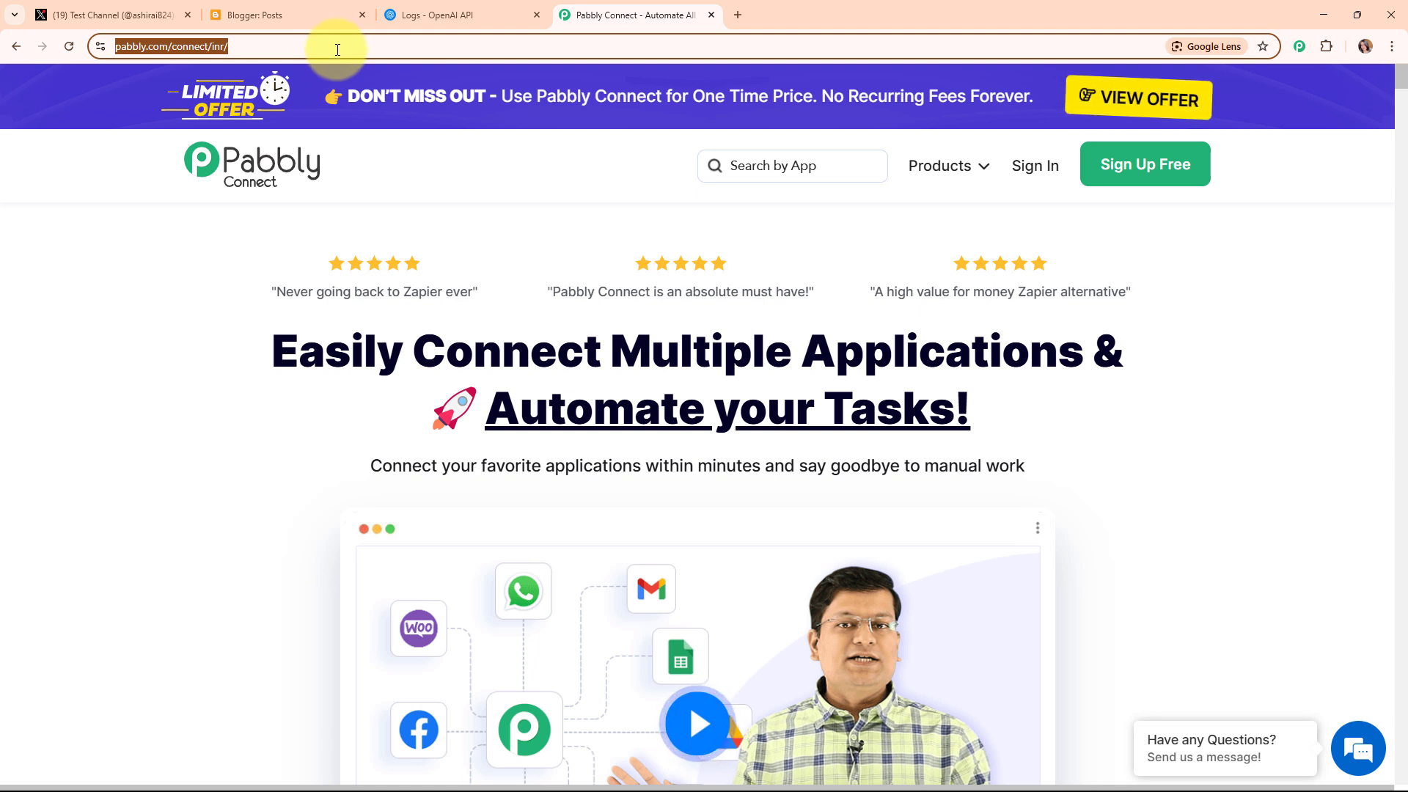
left_click(293, 396)
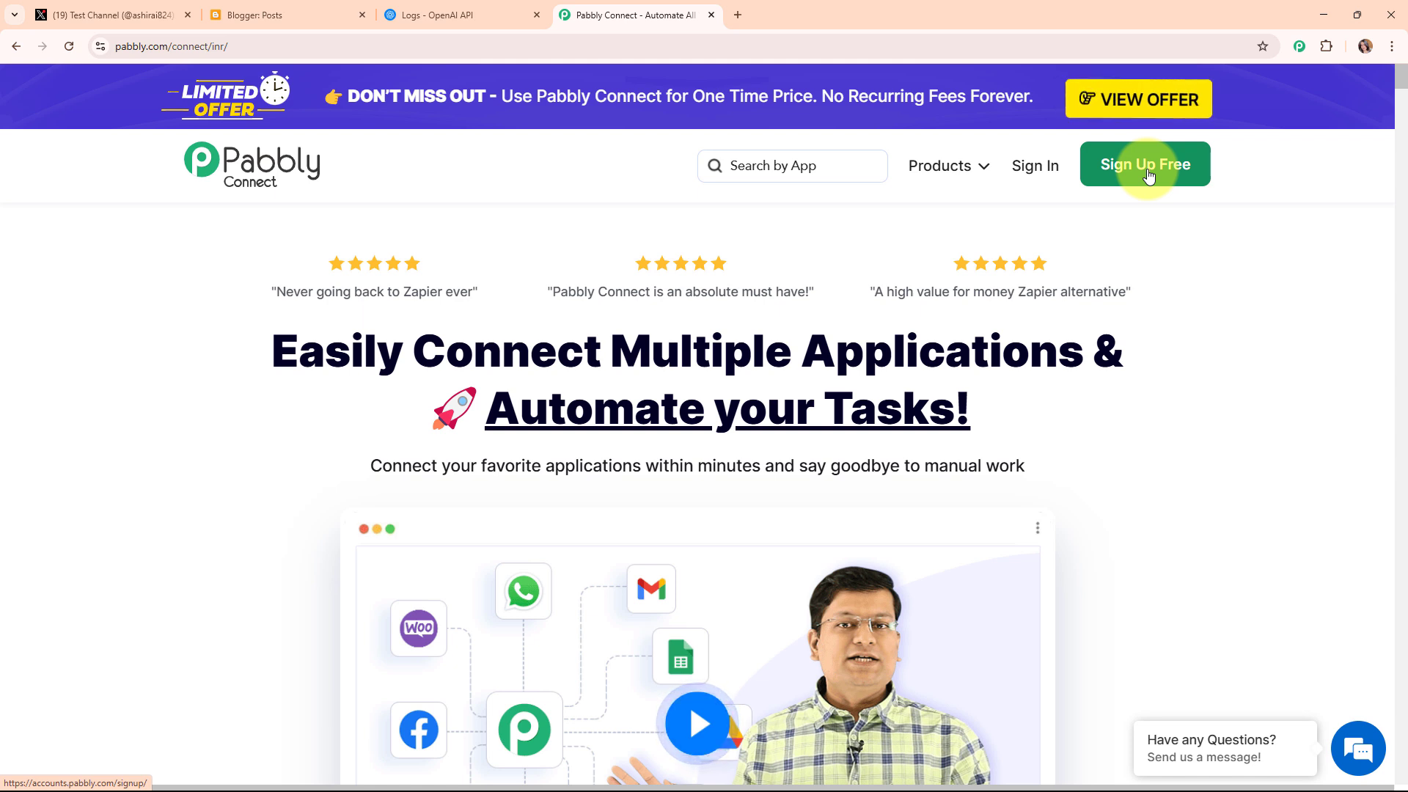
left_click(1034, 167)
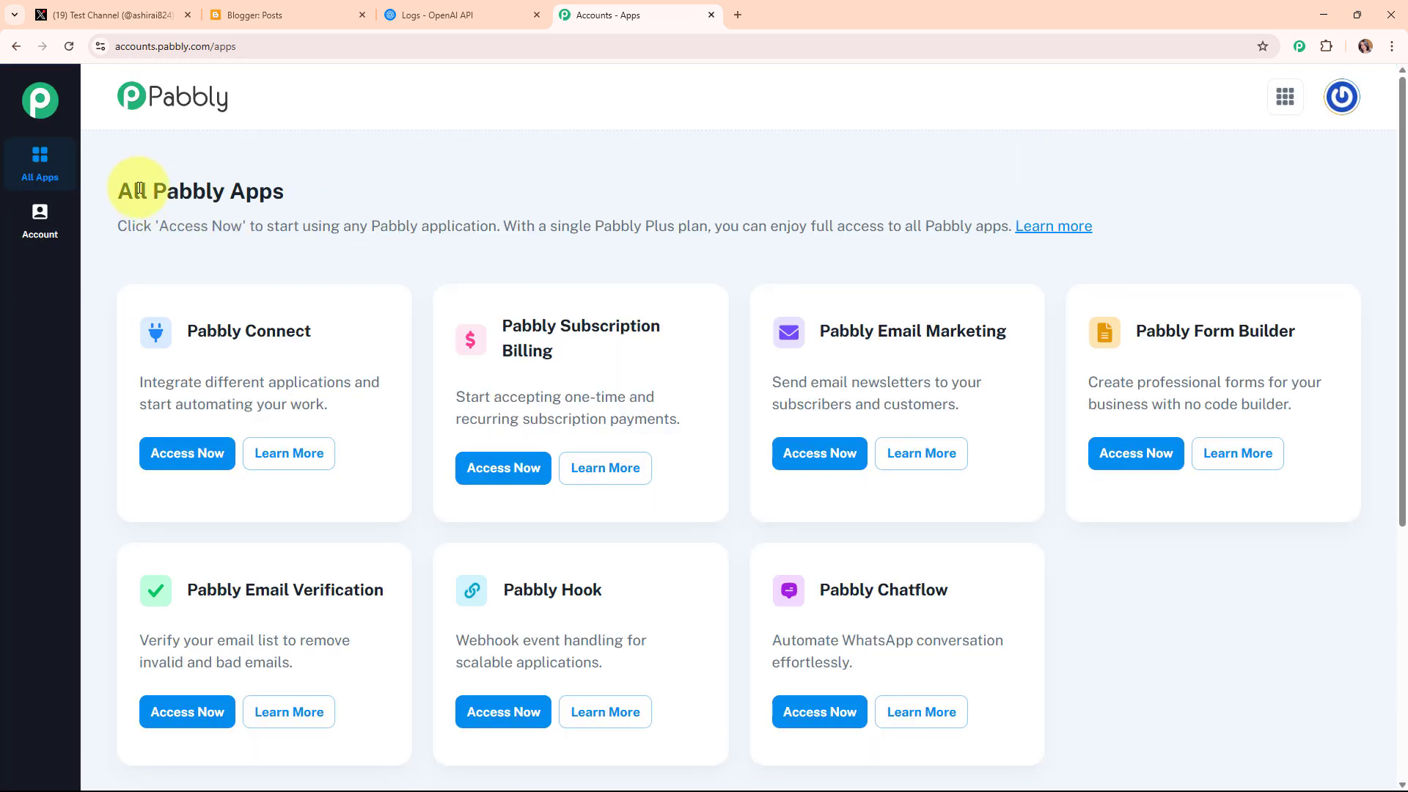
left_click_drag(125, 188, 357, 193)
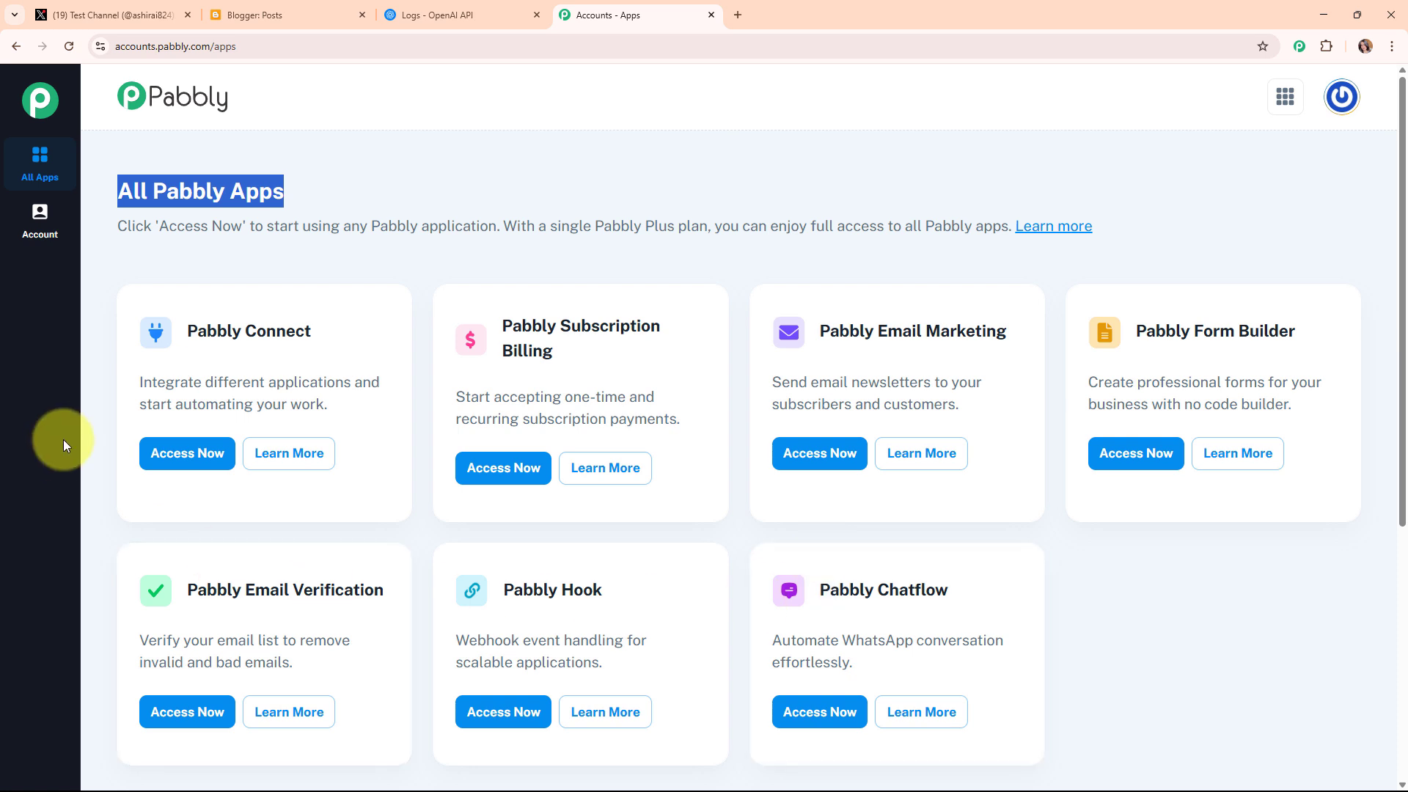
left_click(210, 467)
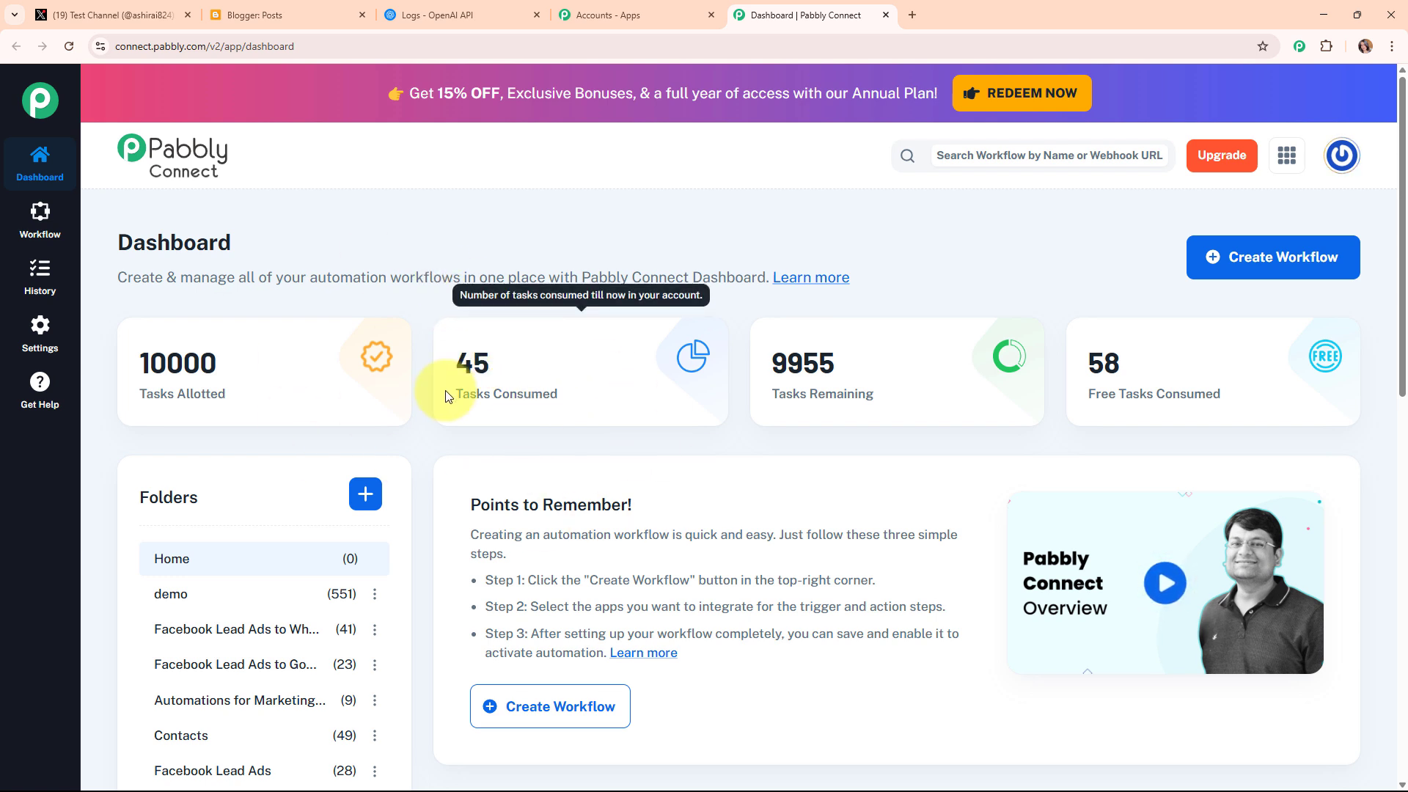
Start a new workflow named "Create AI-Generated X Tweets from Blog Posts" and select the Automations folder for it.
left_click(1237, 279)
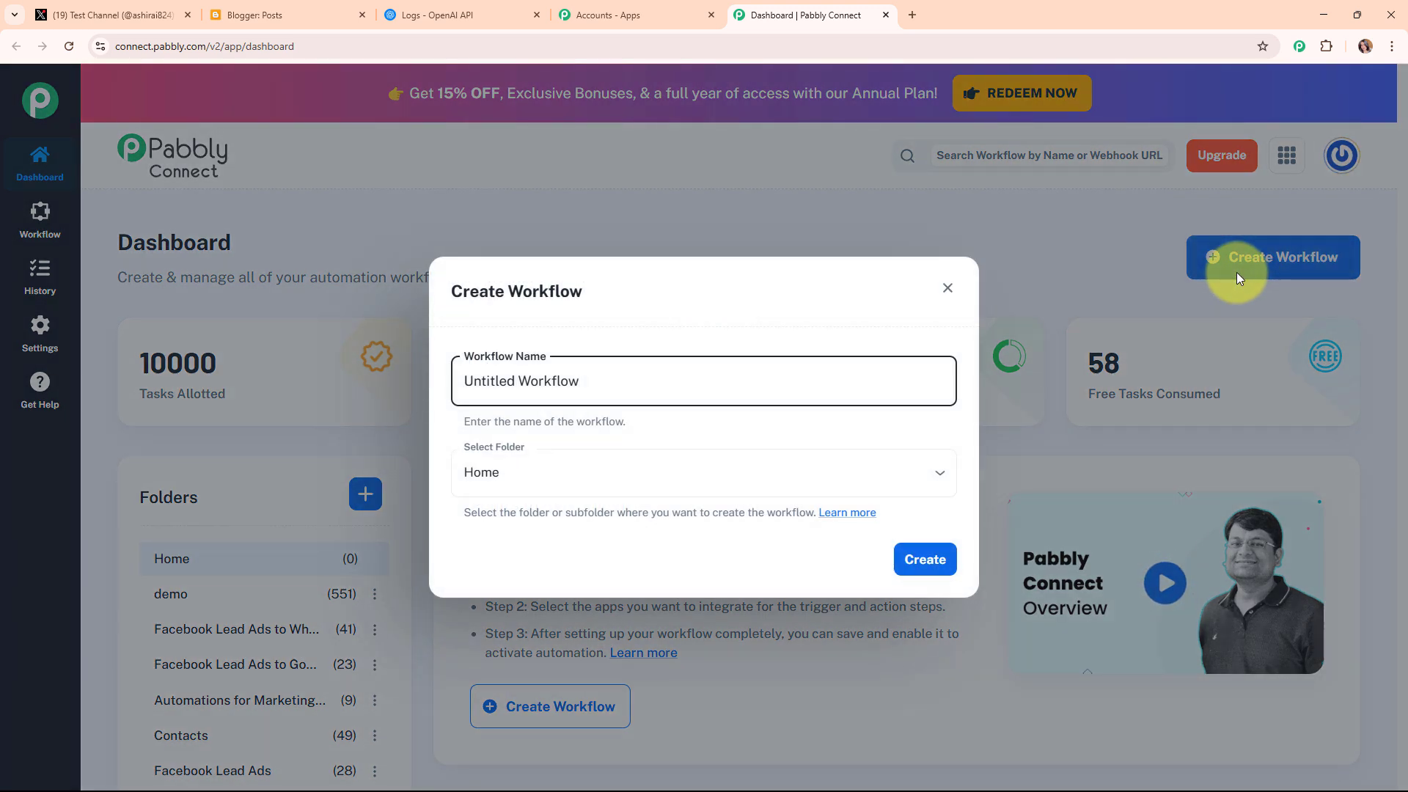
key("ctrl+a")
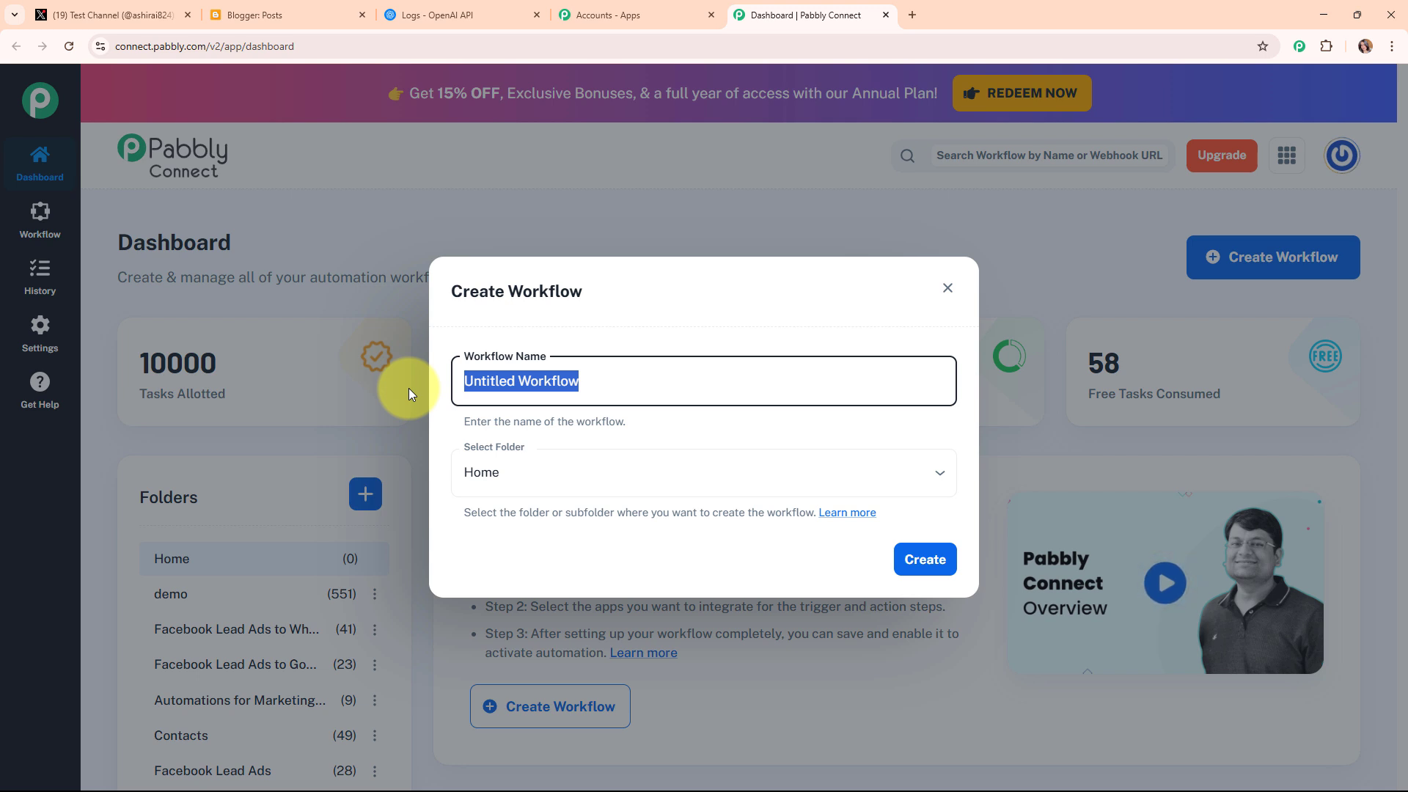
type("Create AI-Generated X Tweets from Blog Posts")
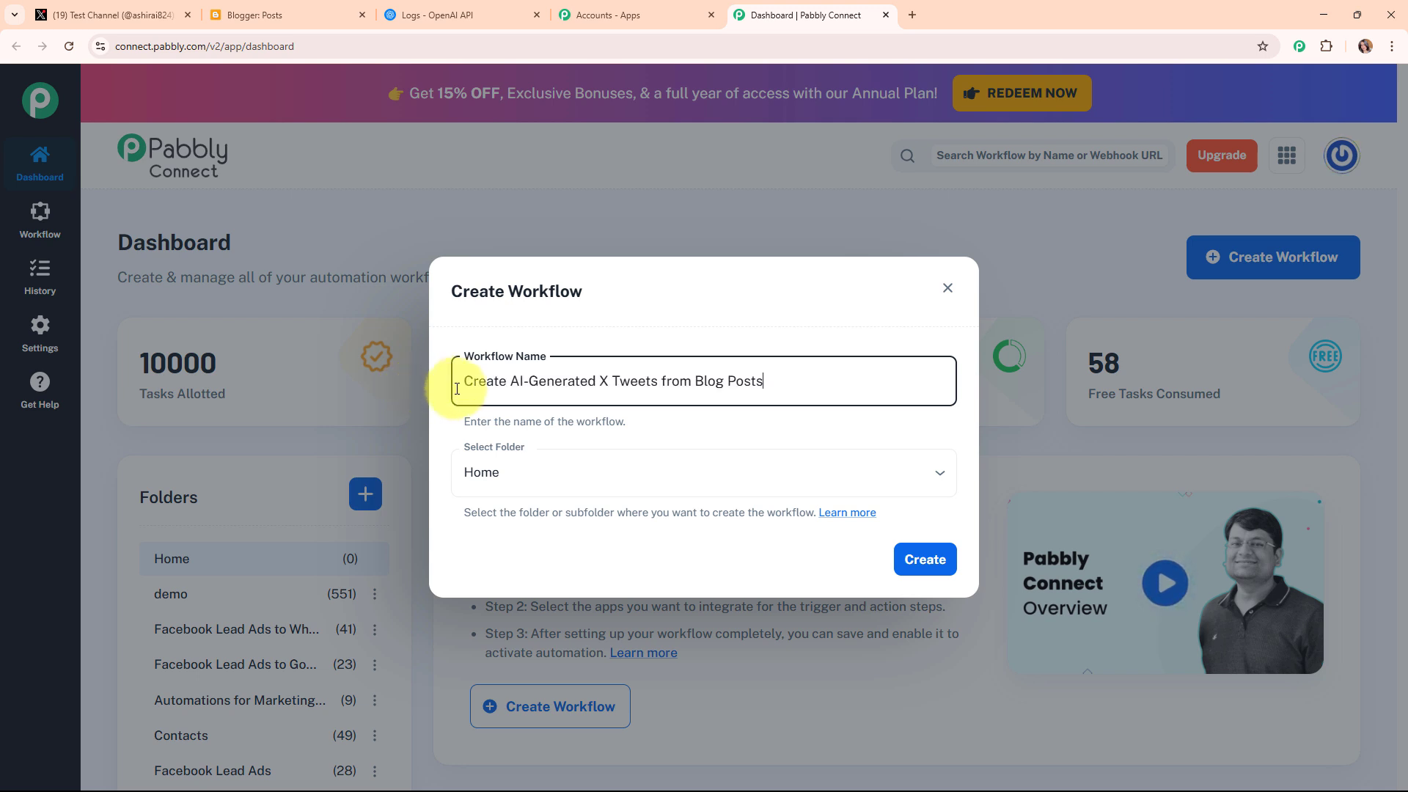
left_click_drag(457, 388, 848, 396)
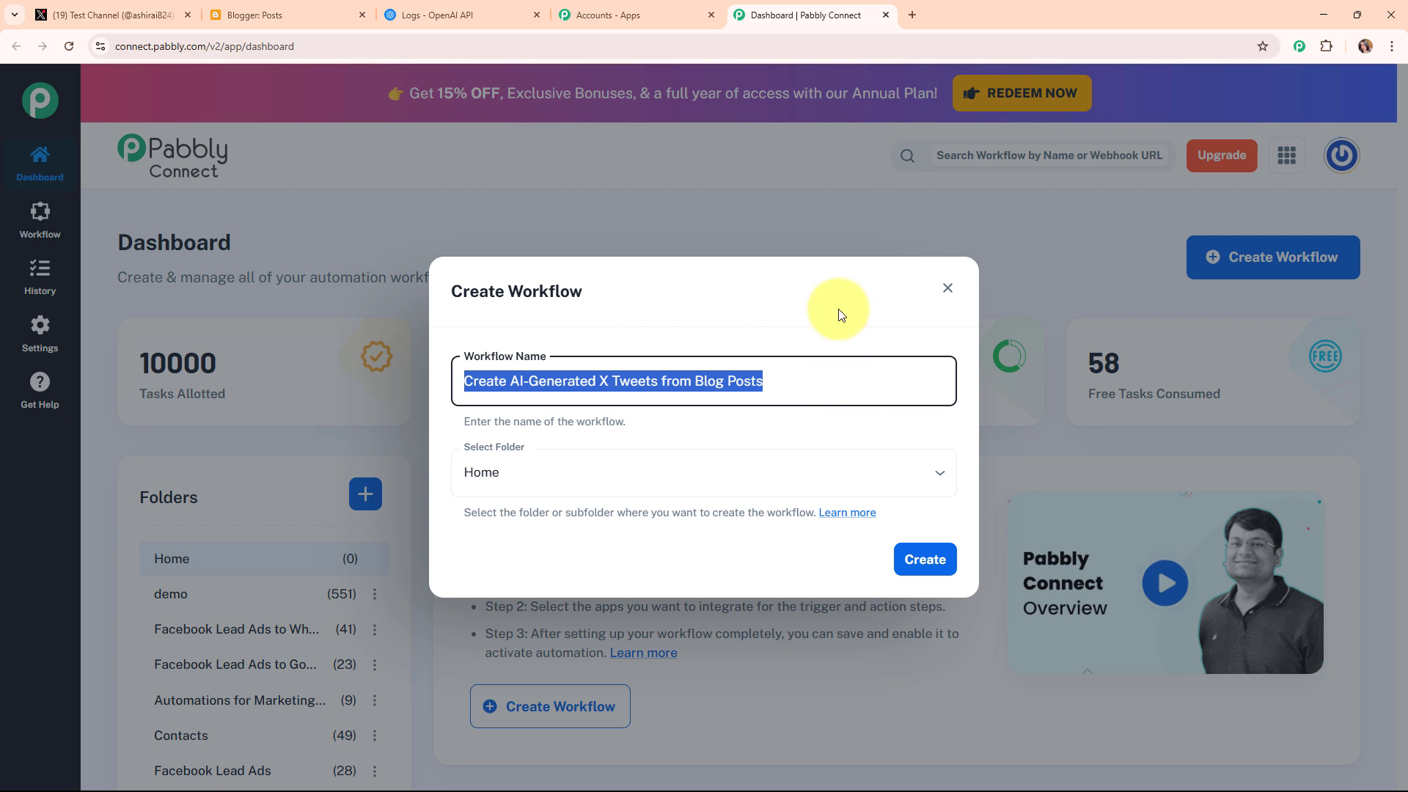
key("Tab")
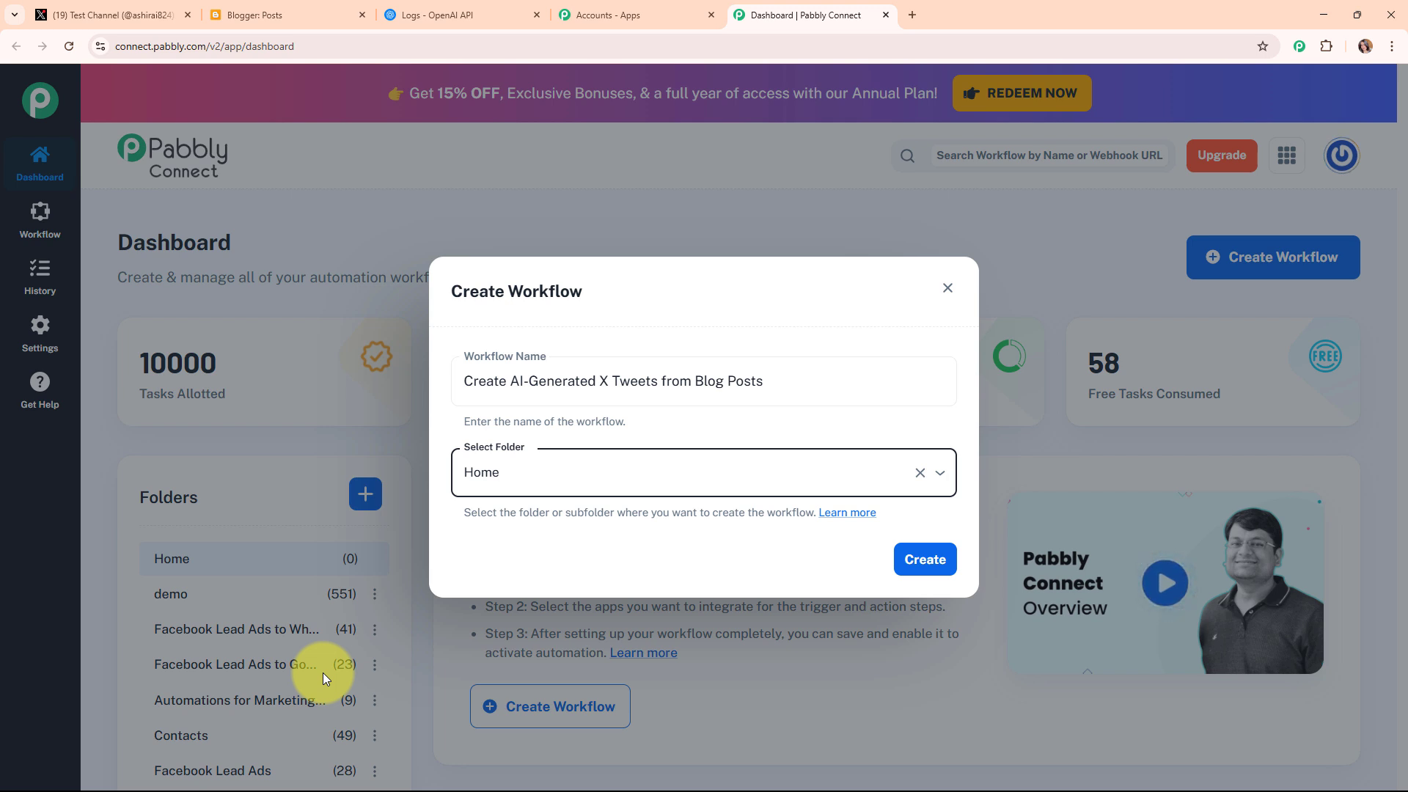
left_click(669, 470)
scroll(642, 433, "down", 1)
left_click(638, 431)
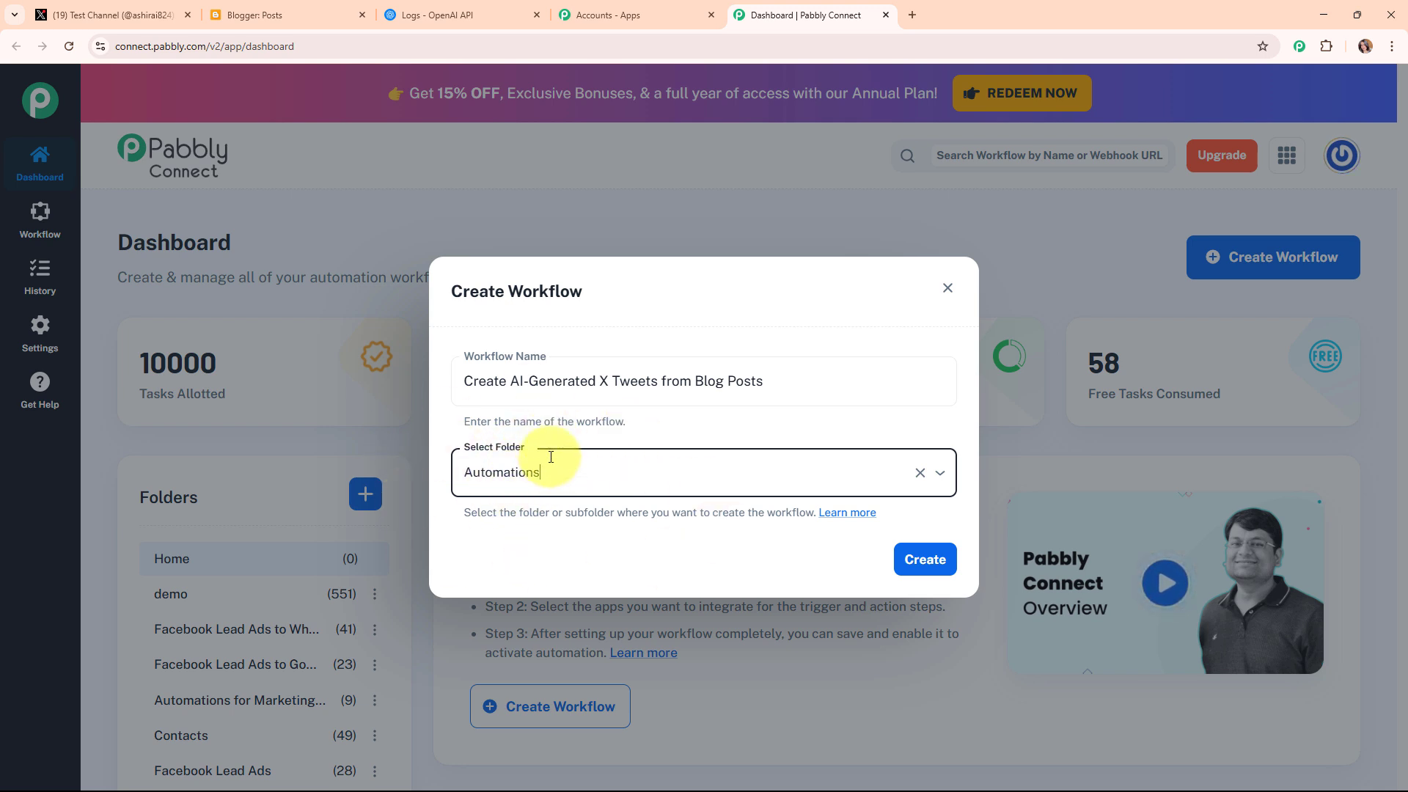
Look through the Pabbly support article on workflow folders and close it.
left_click(848, 513)
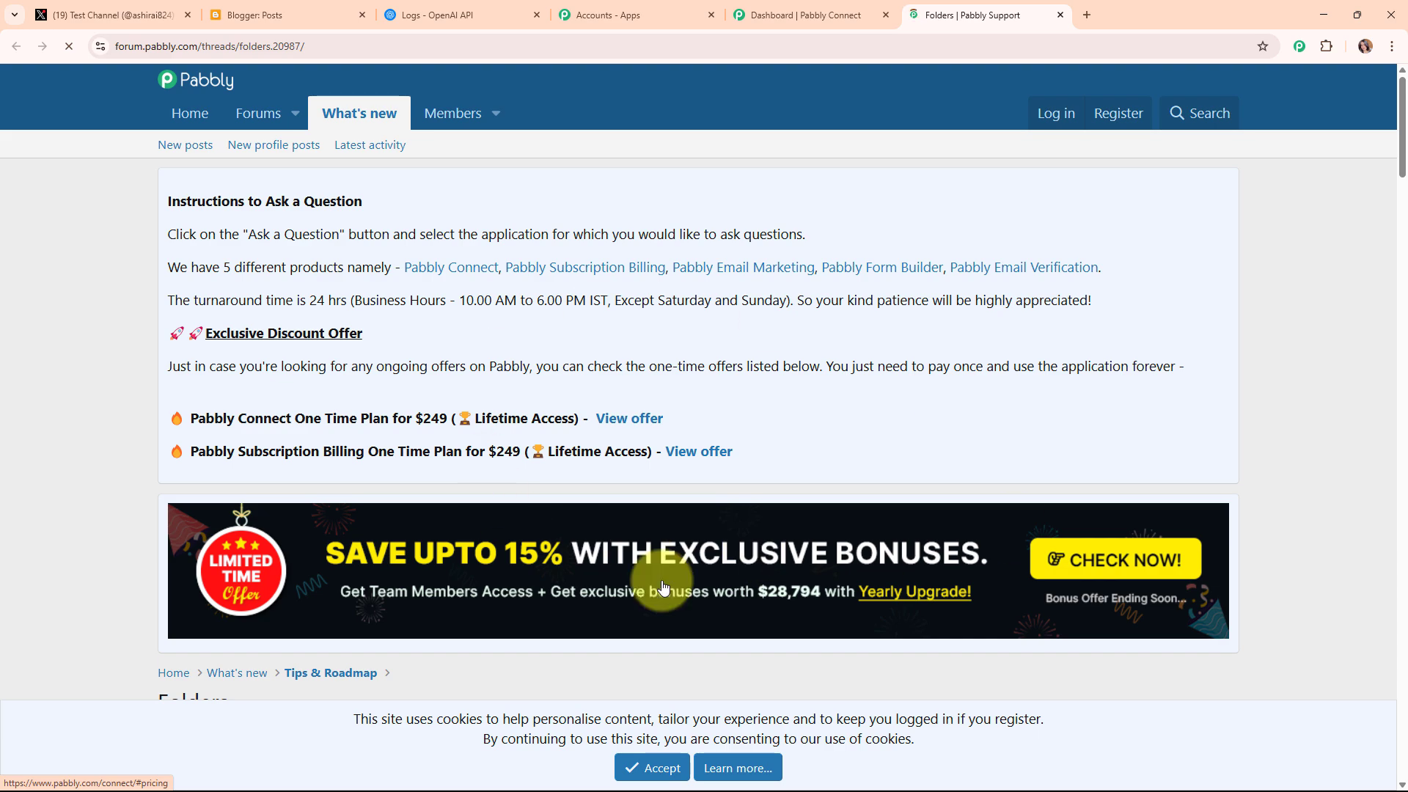
scroll(733, 450, "down", 10)
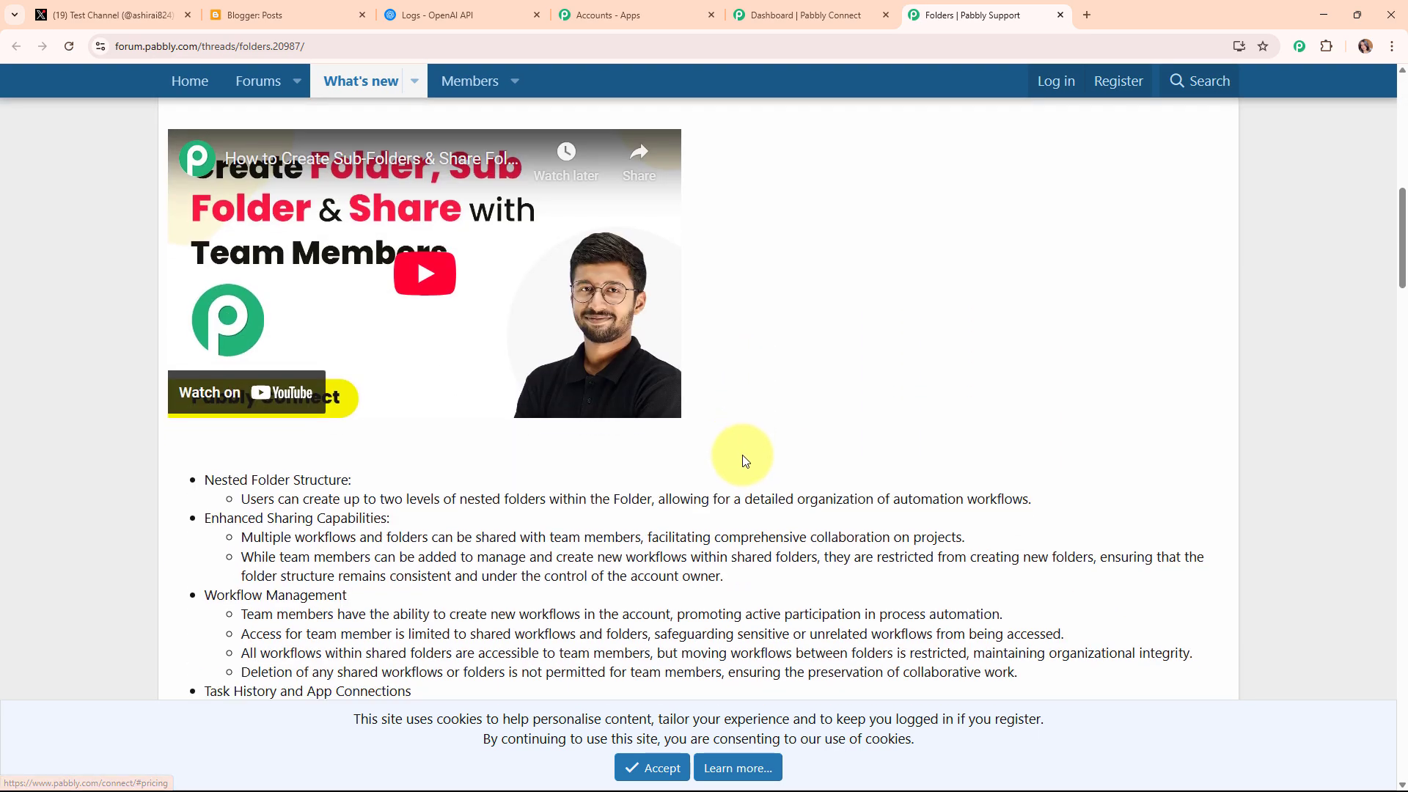
scroll(744, 461, "down", 12)
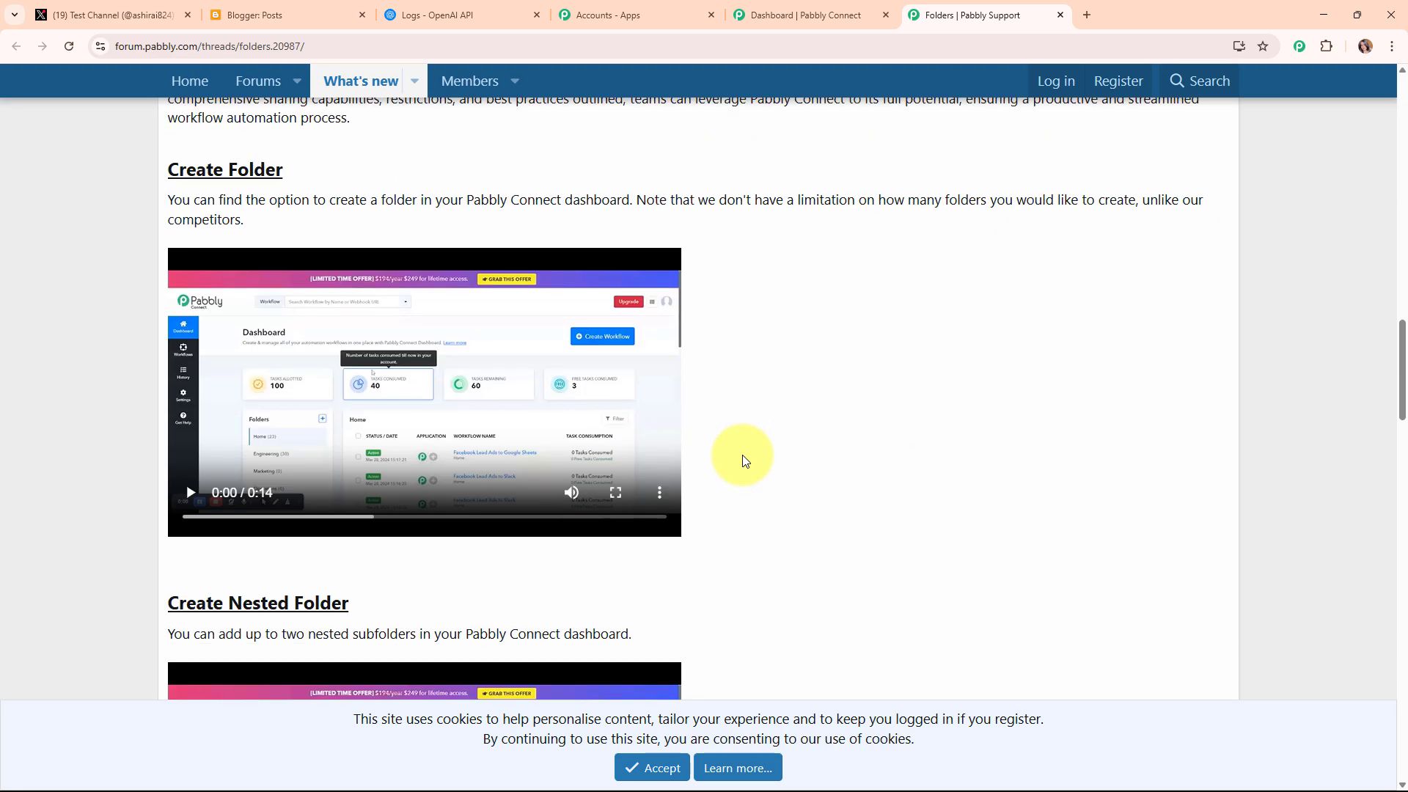
scroll(742, 454, "up", 10)
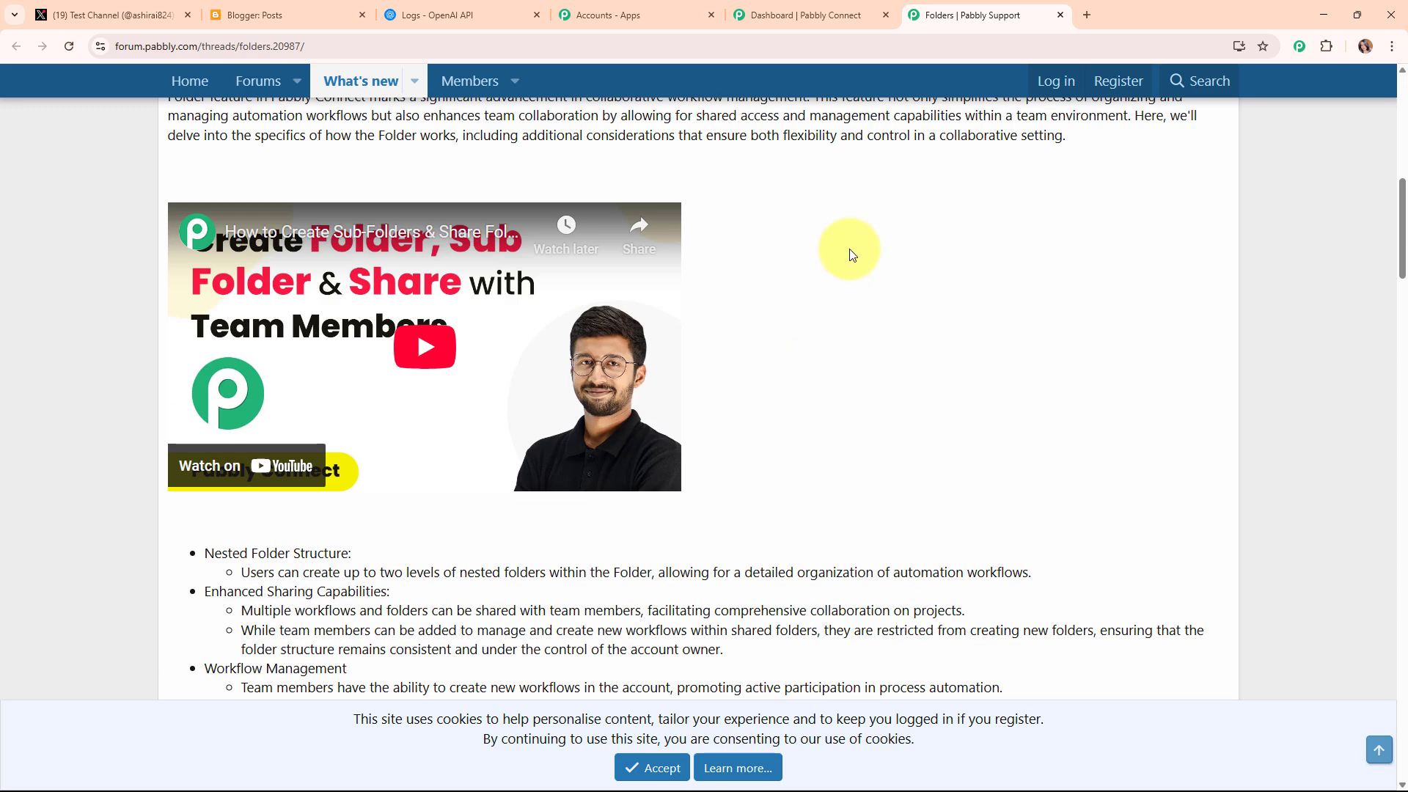
left_click(1059, 15)
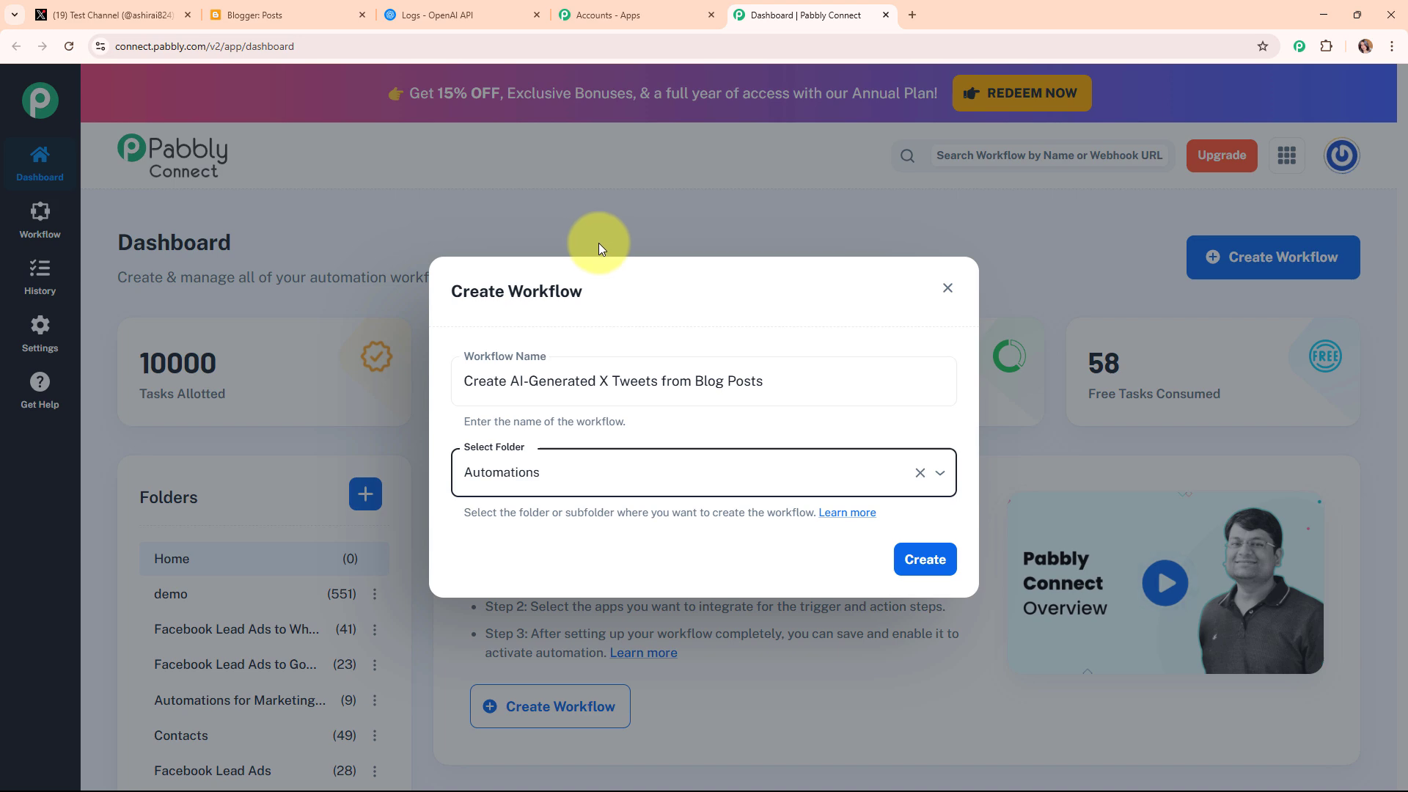
Create the workflow and set its trigger to Google Blogger with the New Post Added event.
left_click(935, 561)
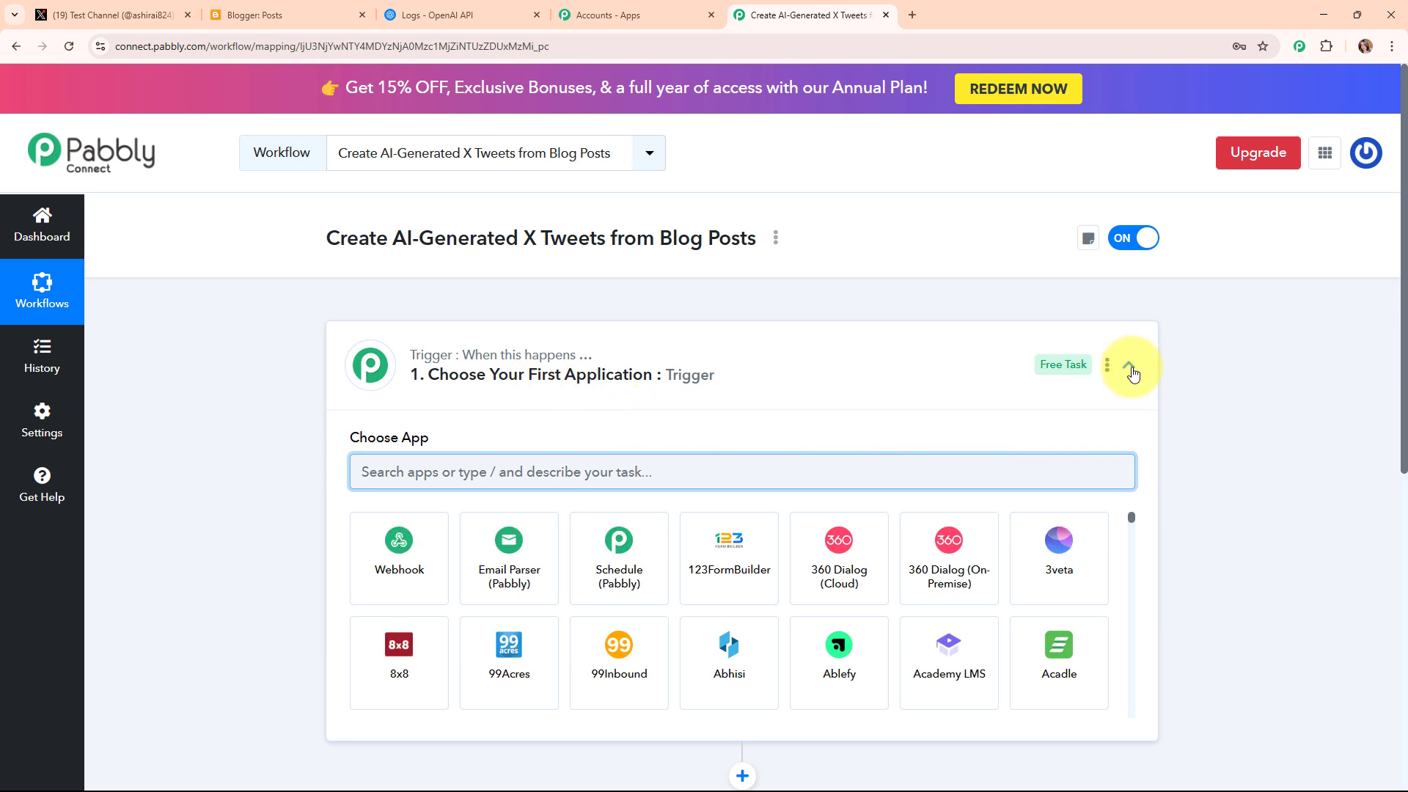
left_click(1132, 370)
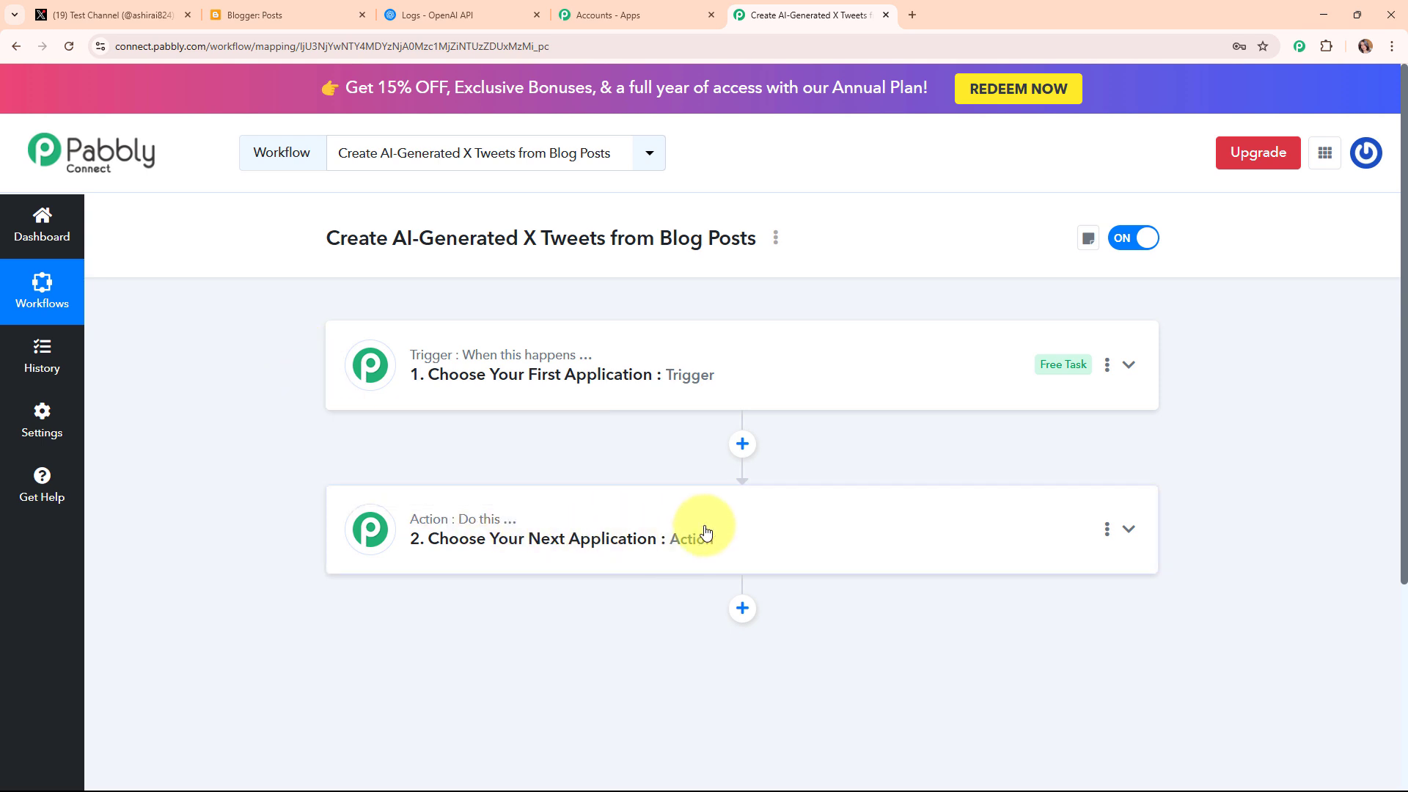
left_click(854, 394)
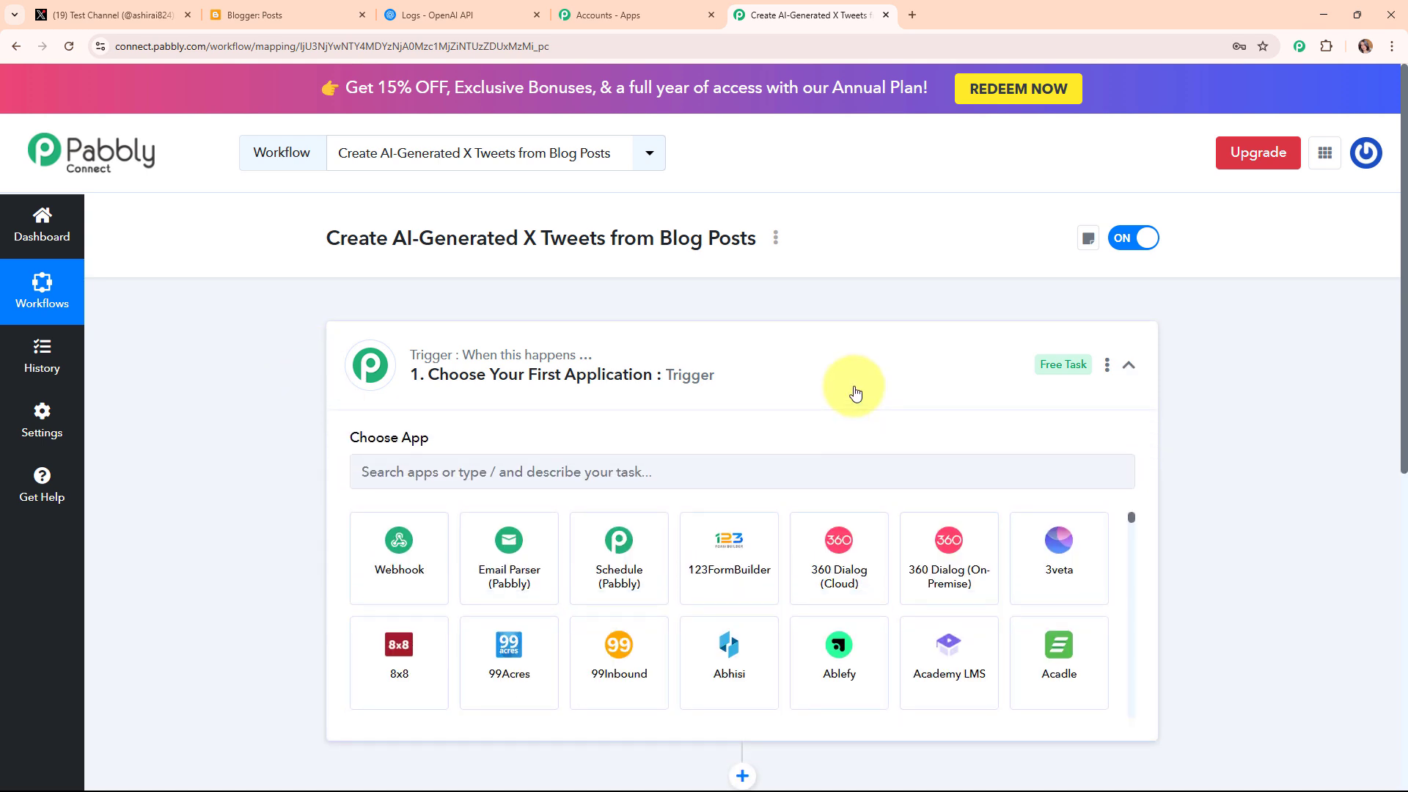
left_click(541, 474)
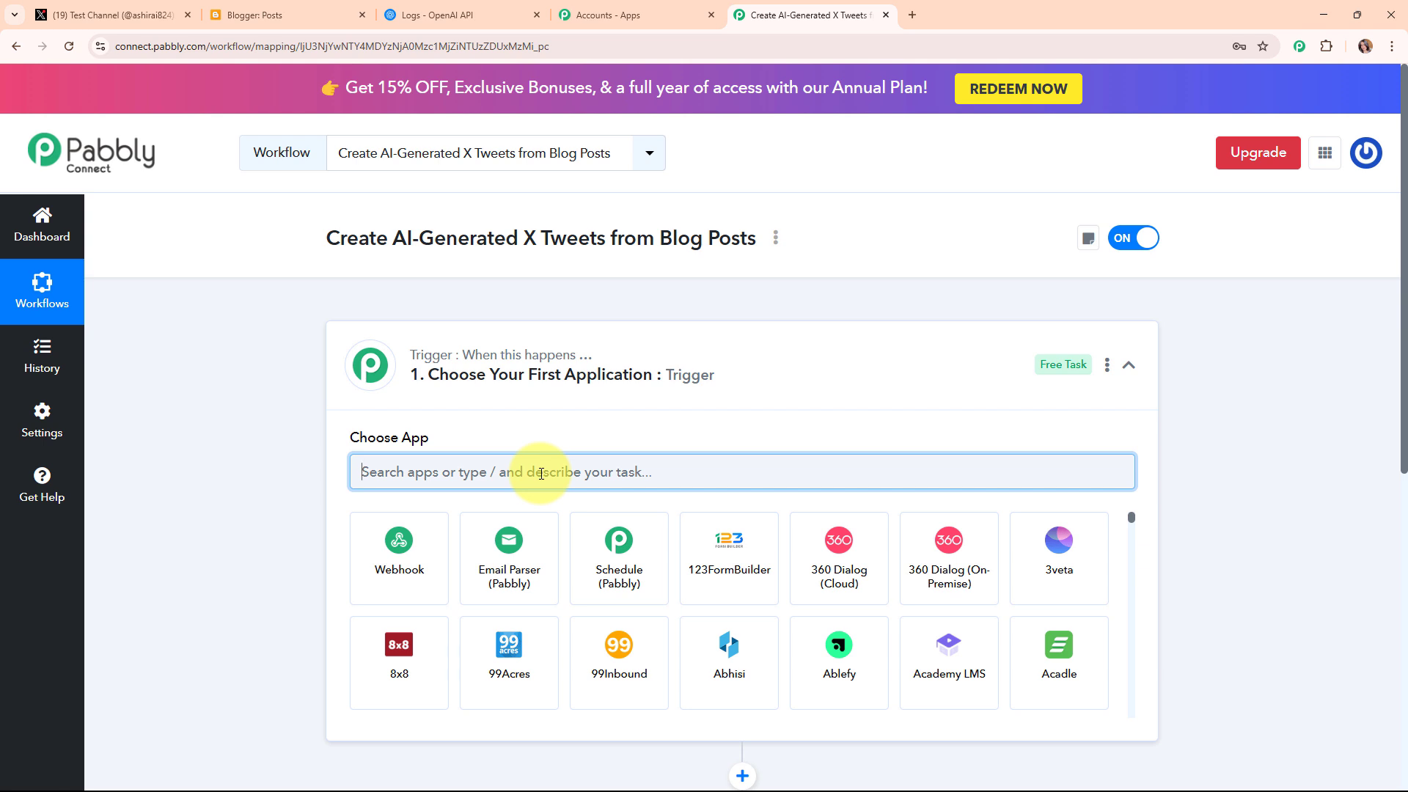
type("goo")
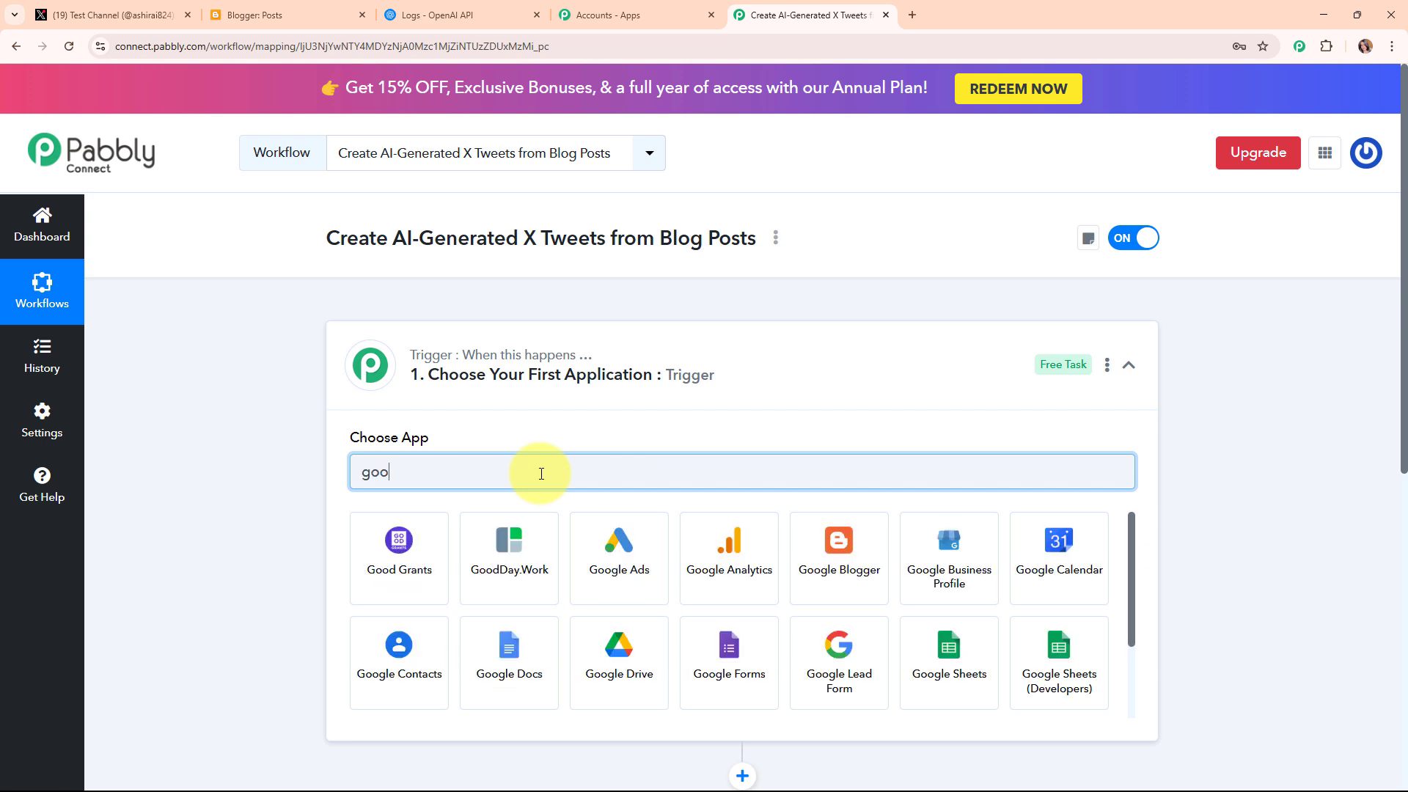
type("gl")
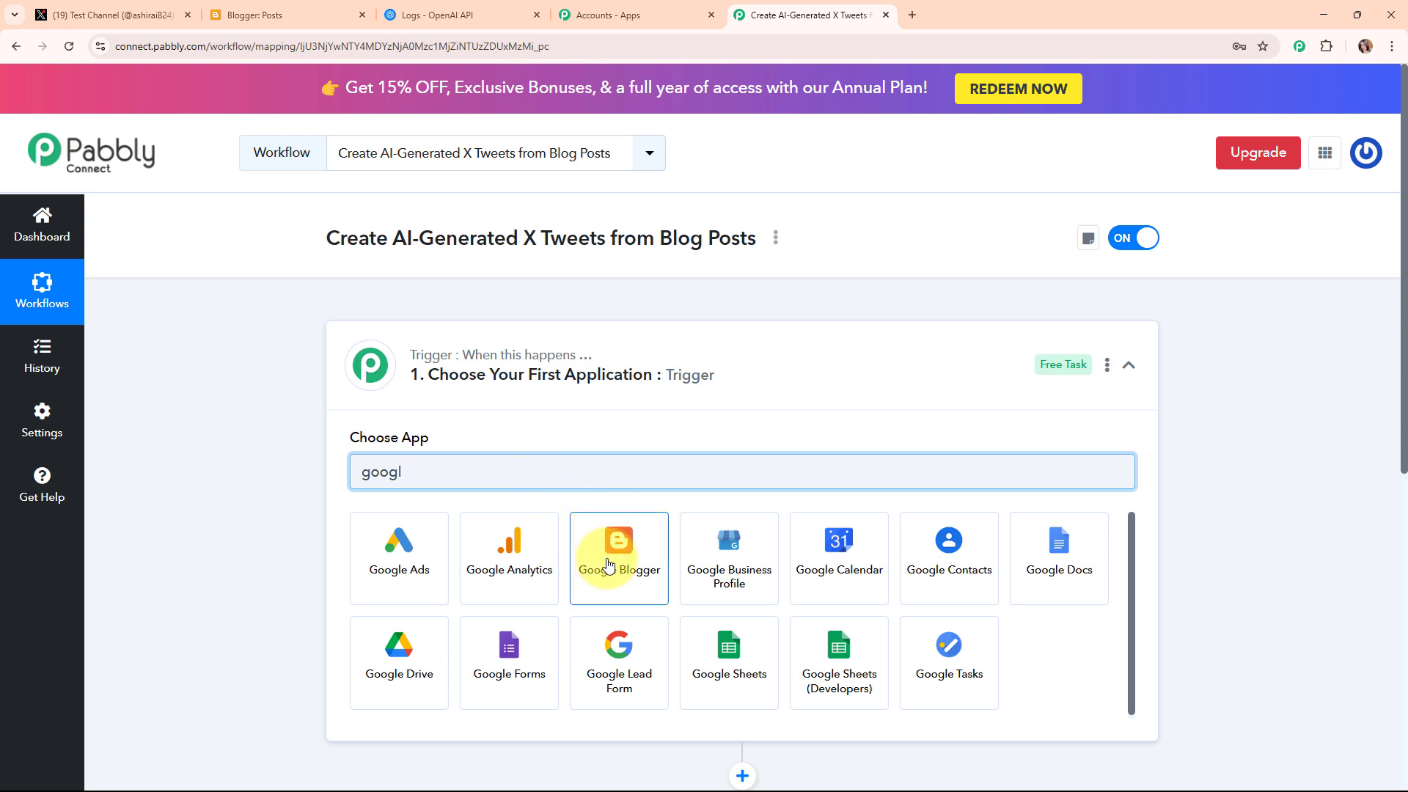
left_click(608, 565)
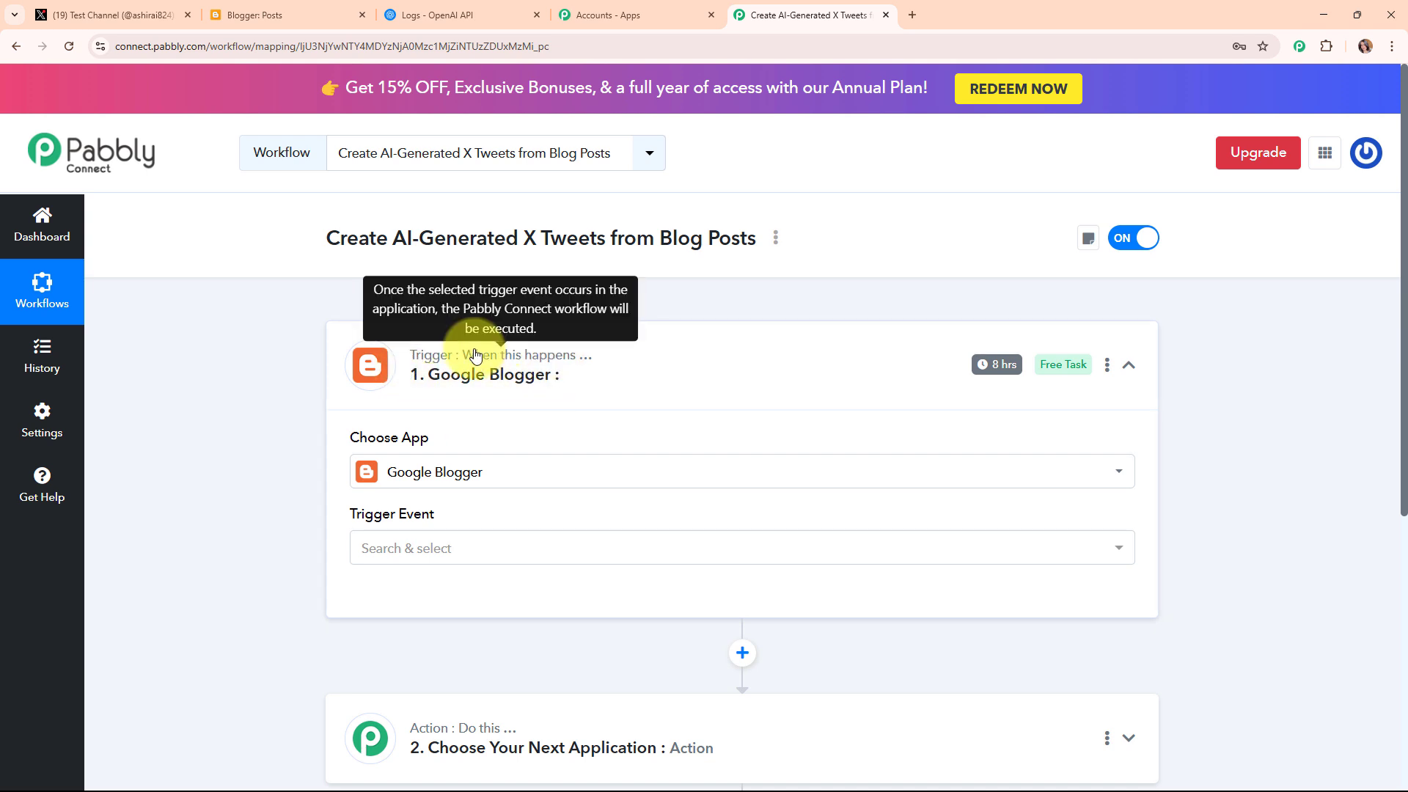
left_click(466, 546)
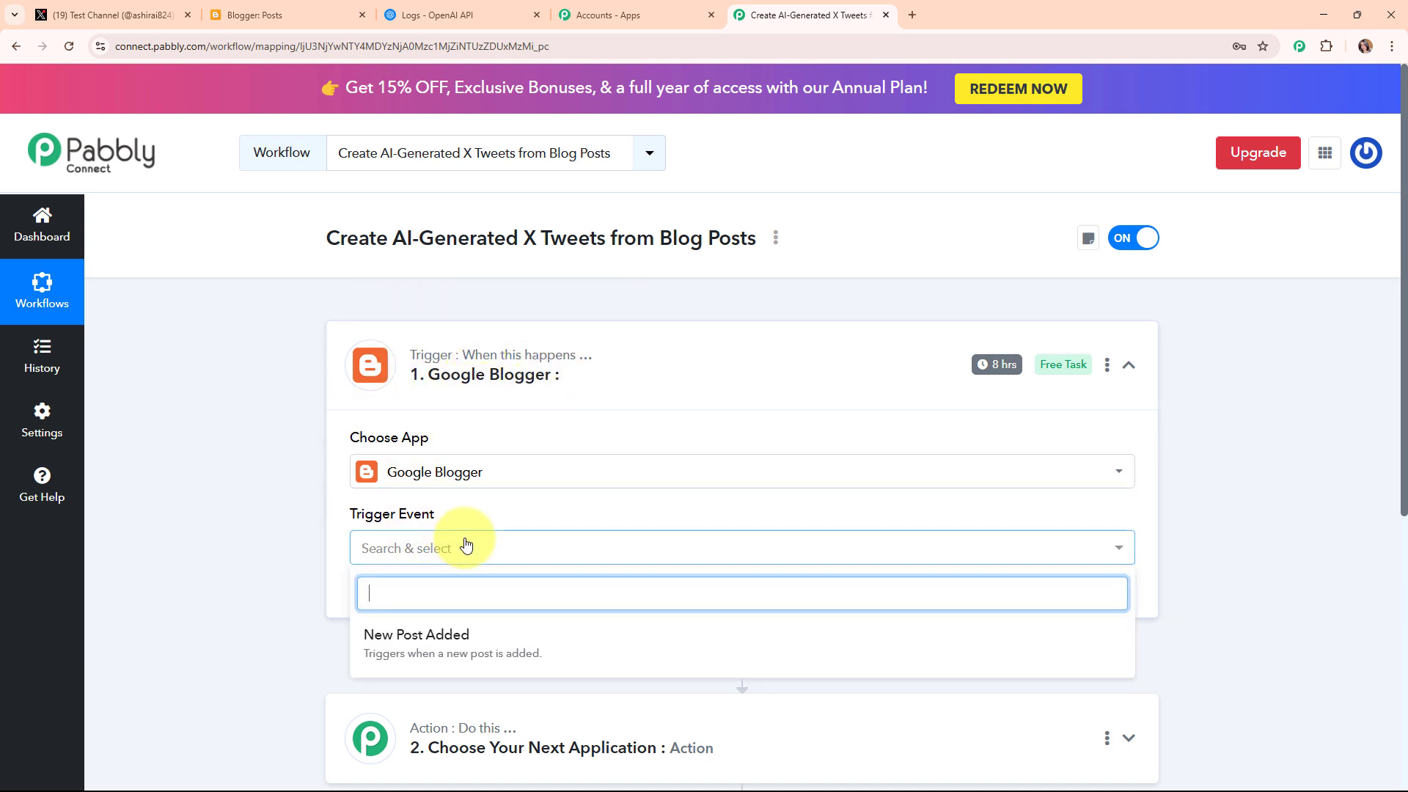
left_click(465, 638)
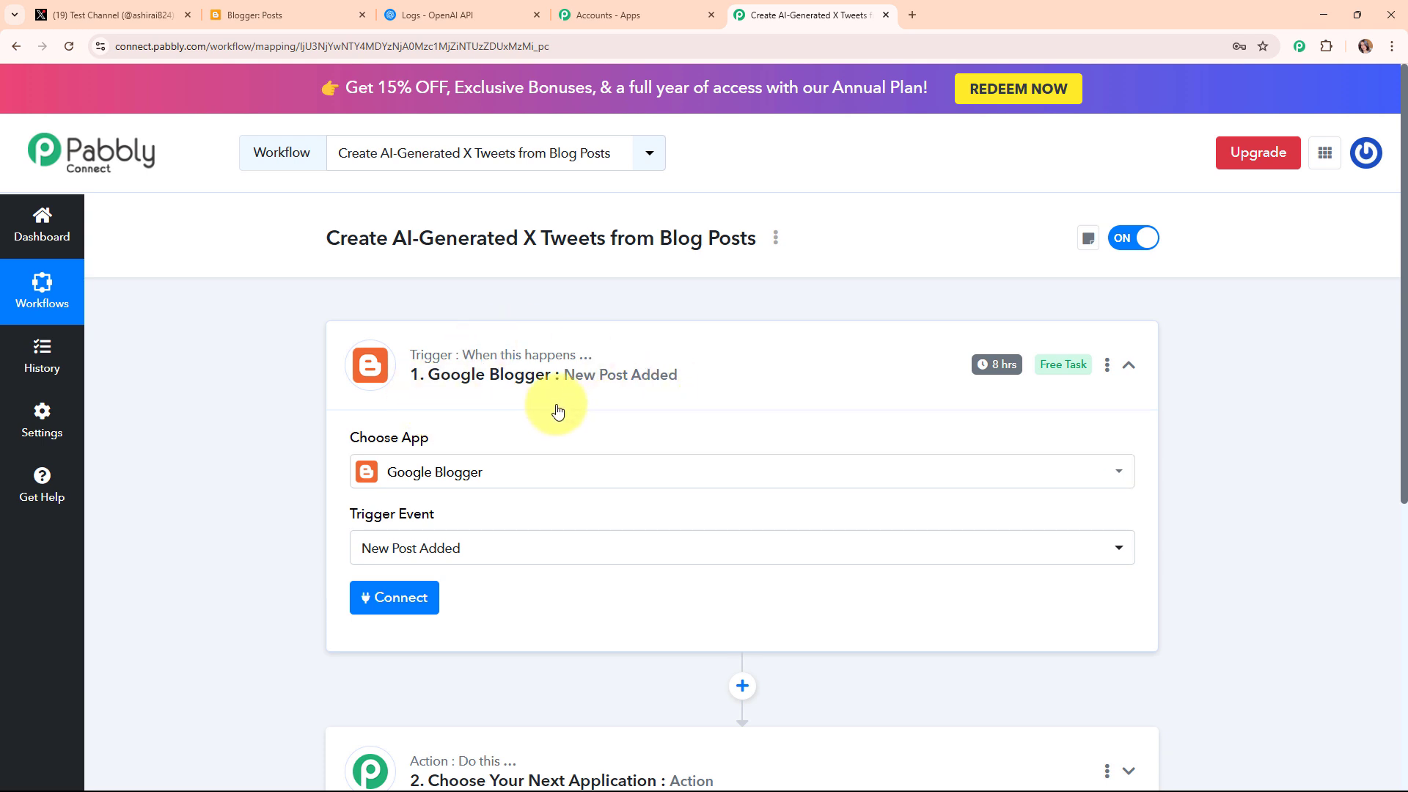
Connect the Google Blogger trigger through a new connection, signing in with the blog owner's Google account and granting access.
left_click(397, 613)
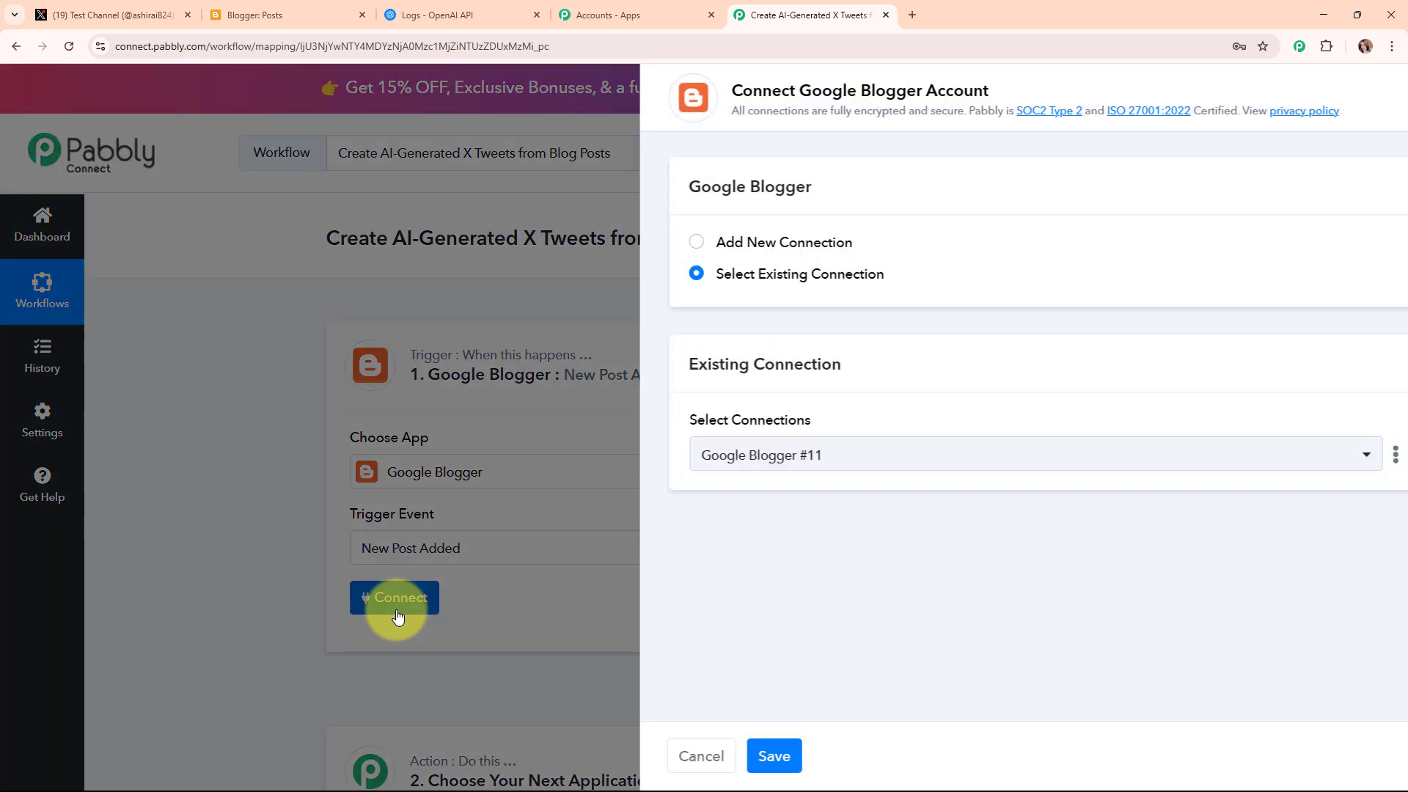
left_click(649, 245)
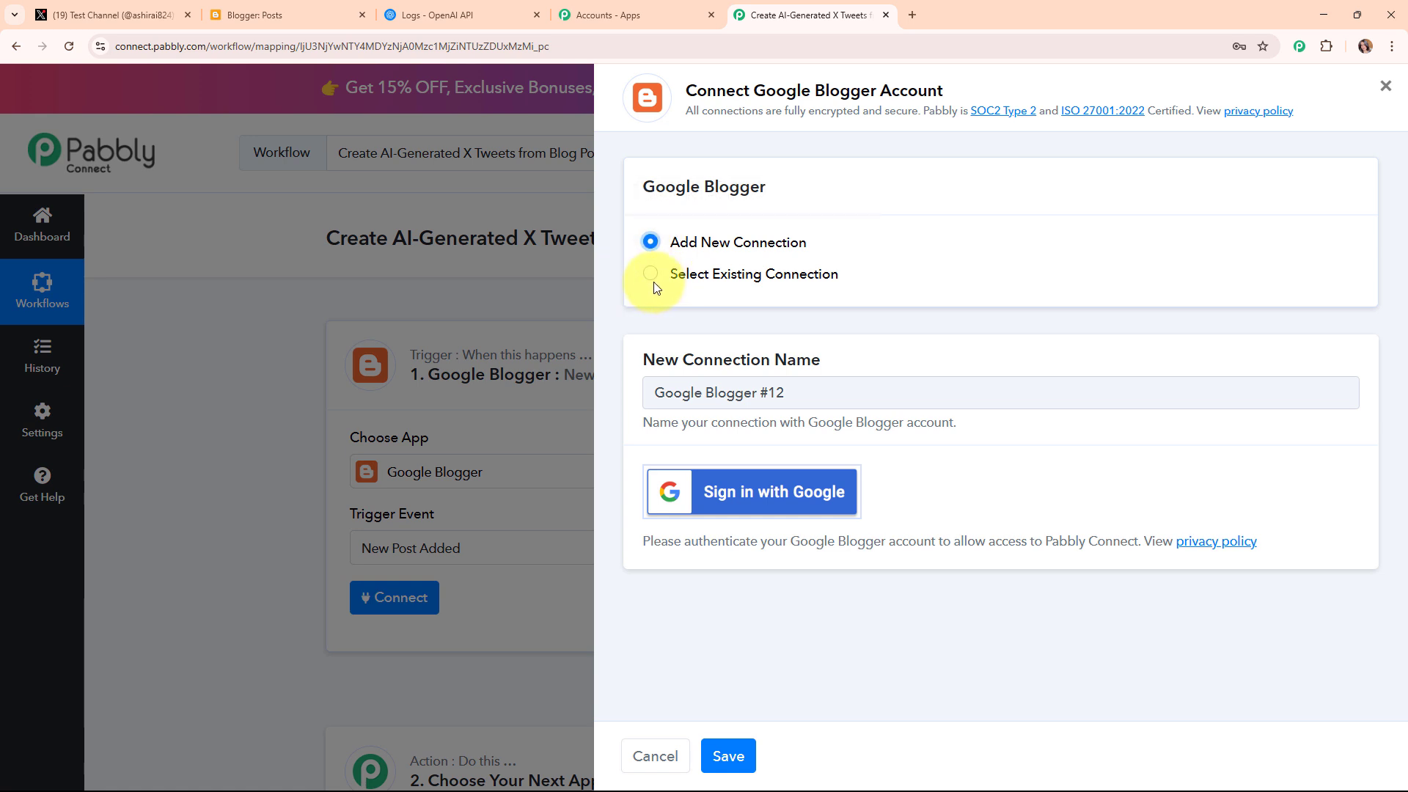
left_click(788, 508)
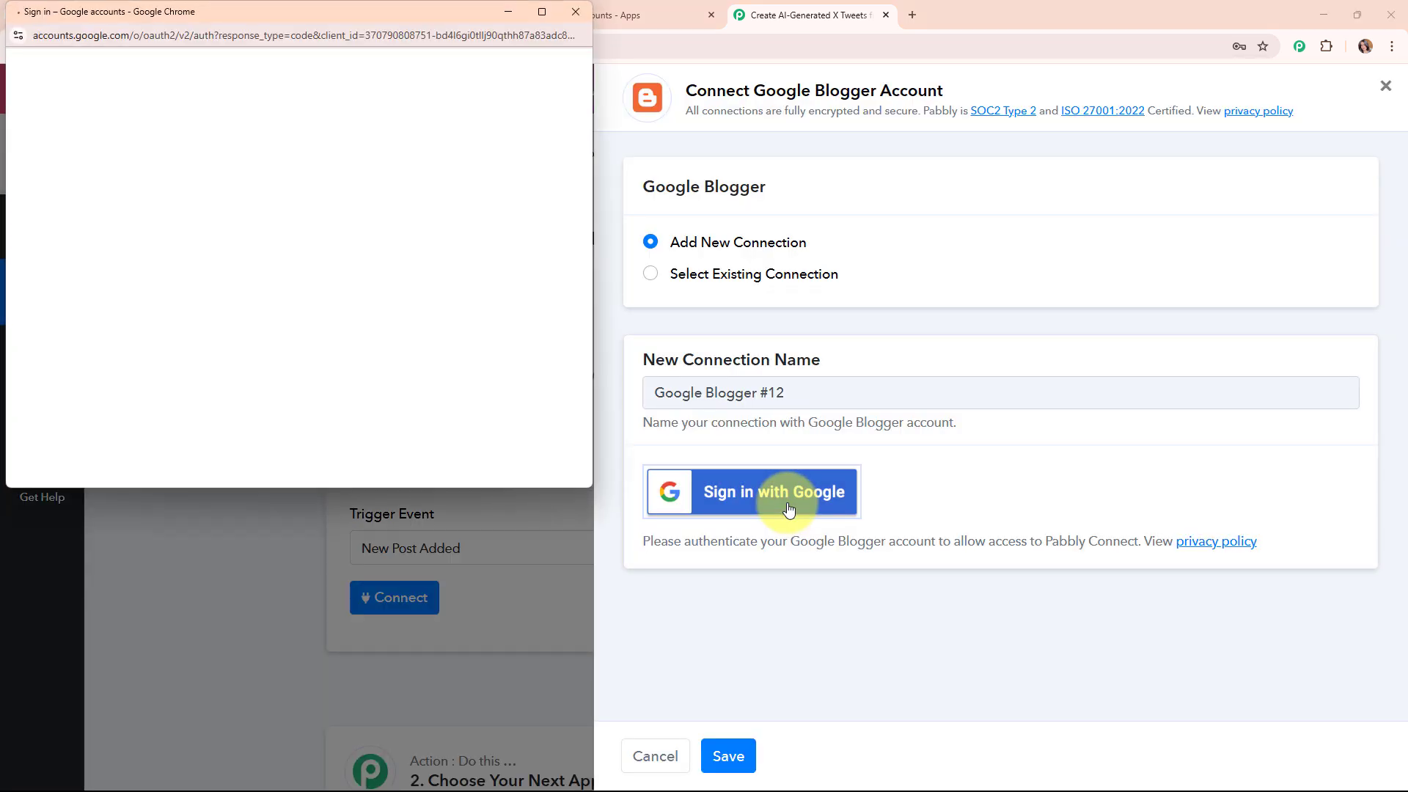
left_click(486, 177)
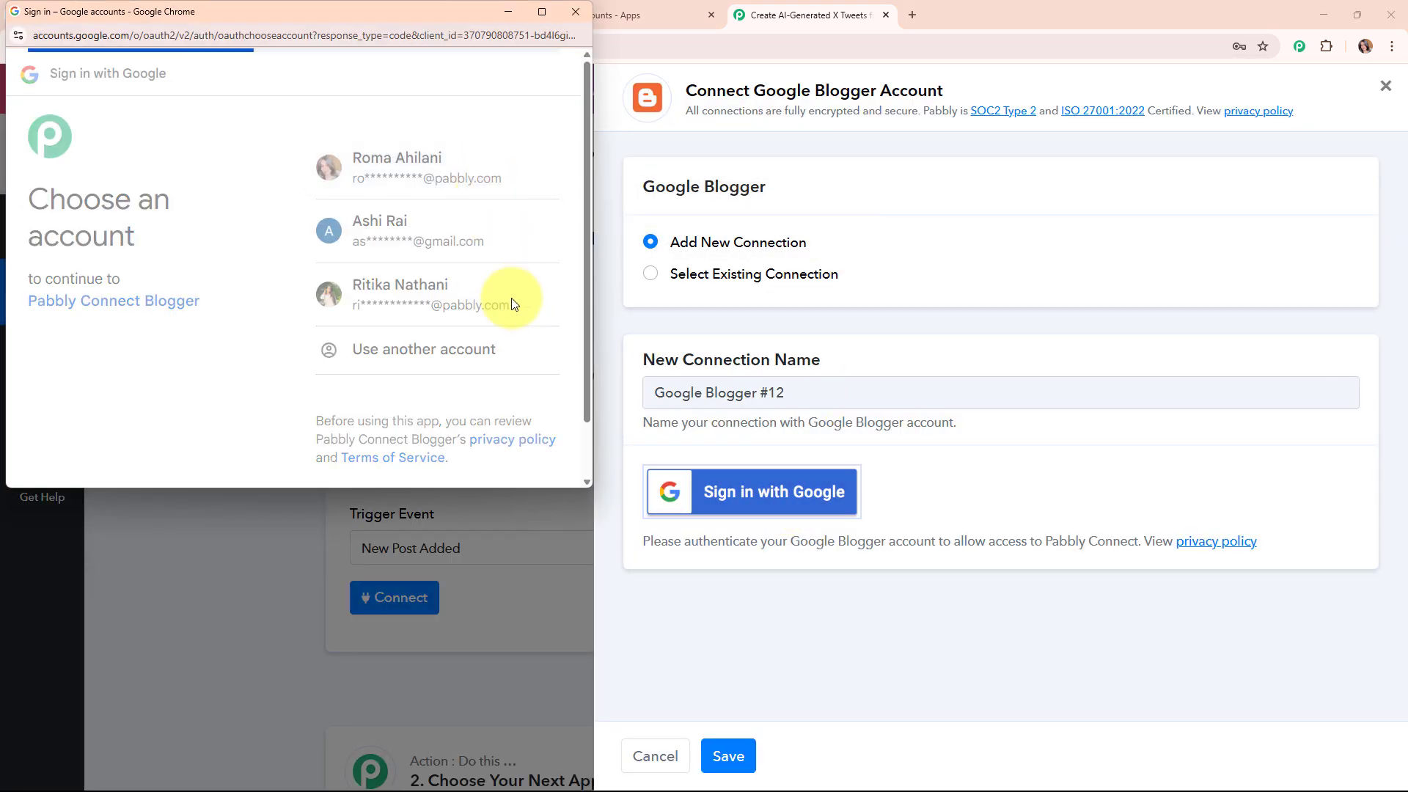
left_click(518, 396)
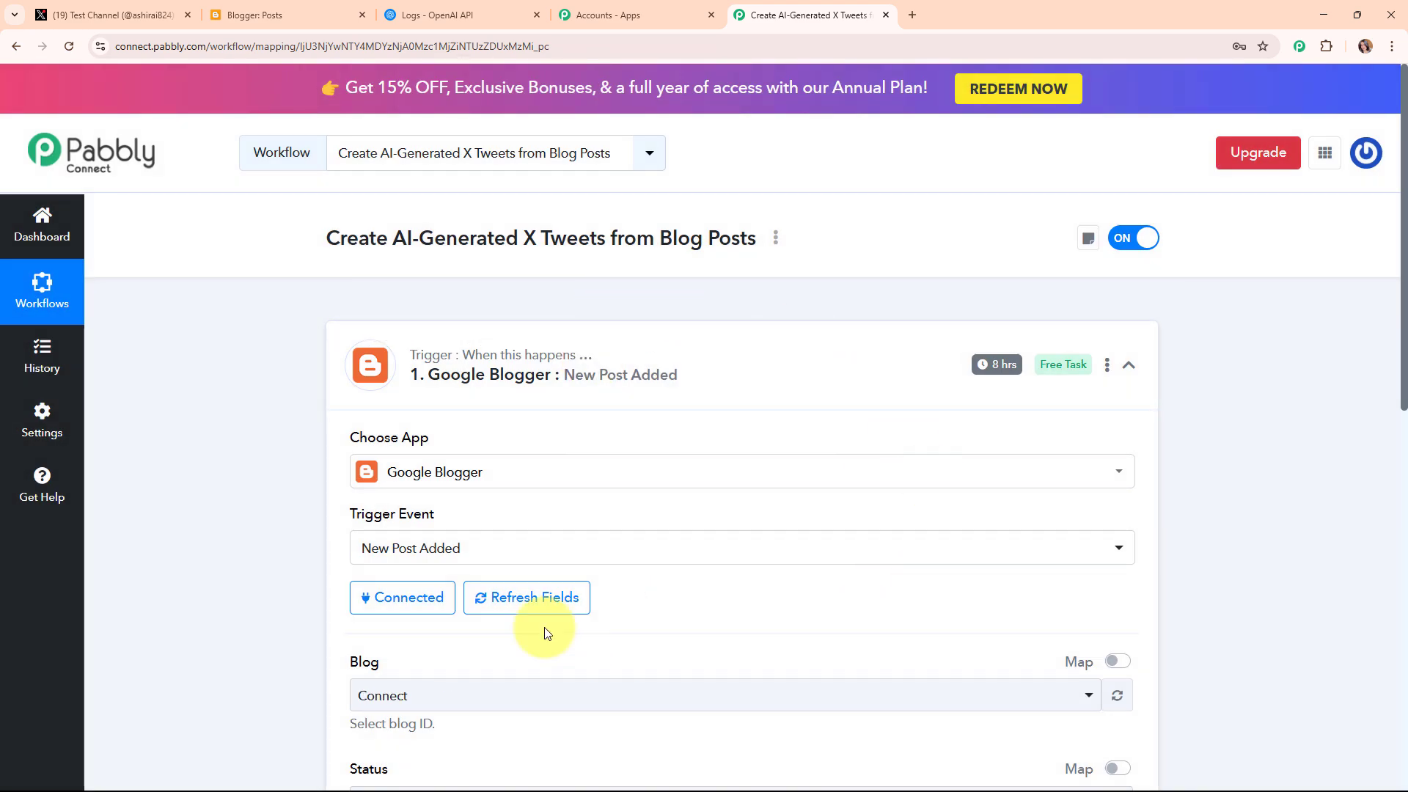
Check the blog name in Blogger, and set the trigger's blog to Connect and its status to Only Live.
scroll(636, 484, "down", 4)
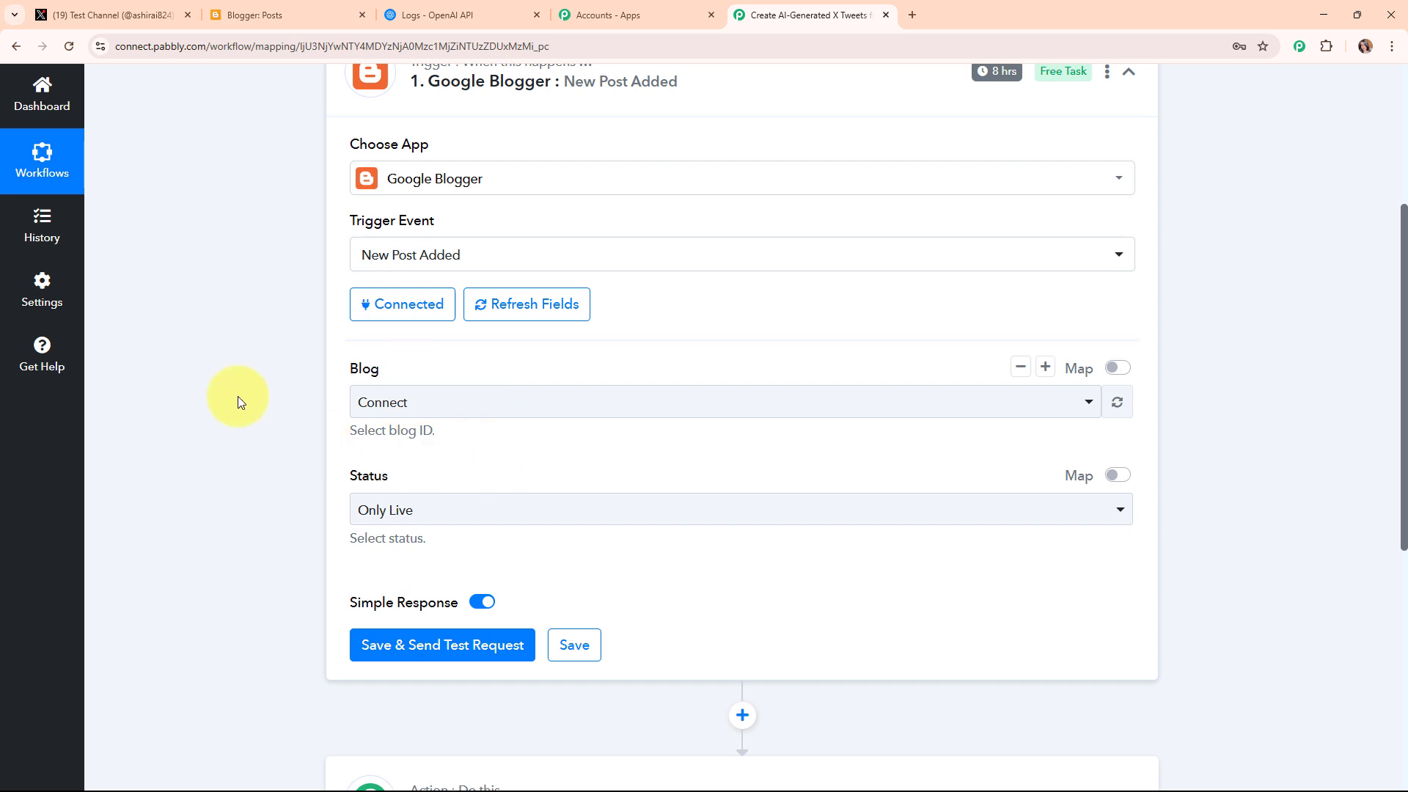
left_click(256, 16)
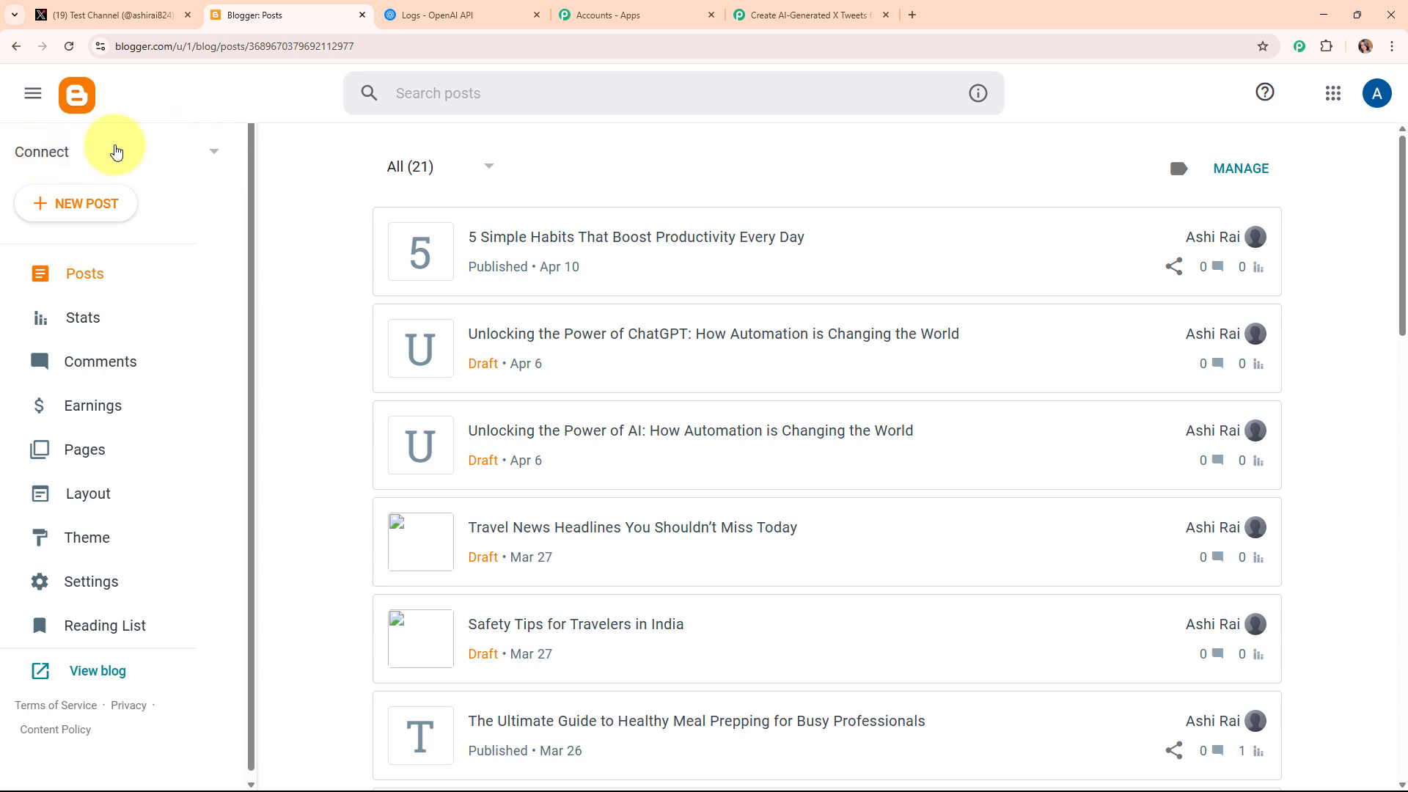
left_click(116, 151)
left_click(229, 283)
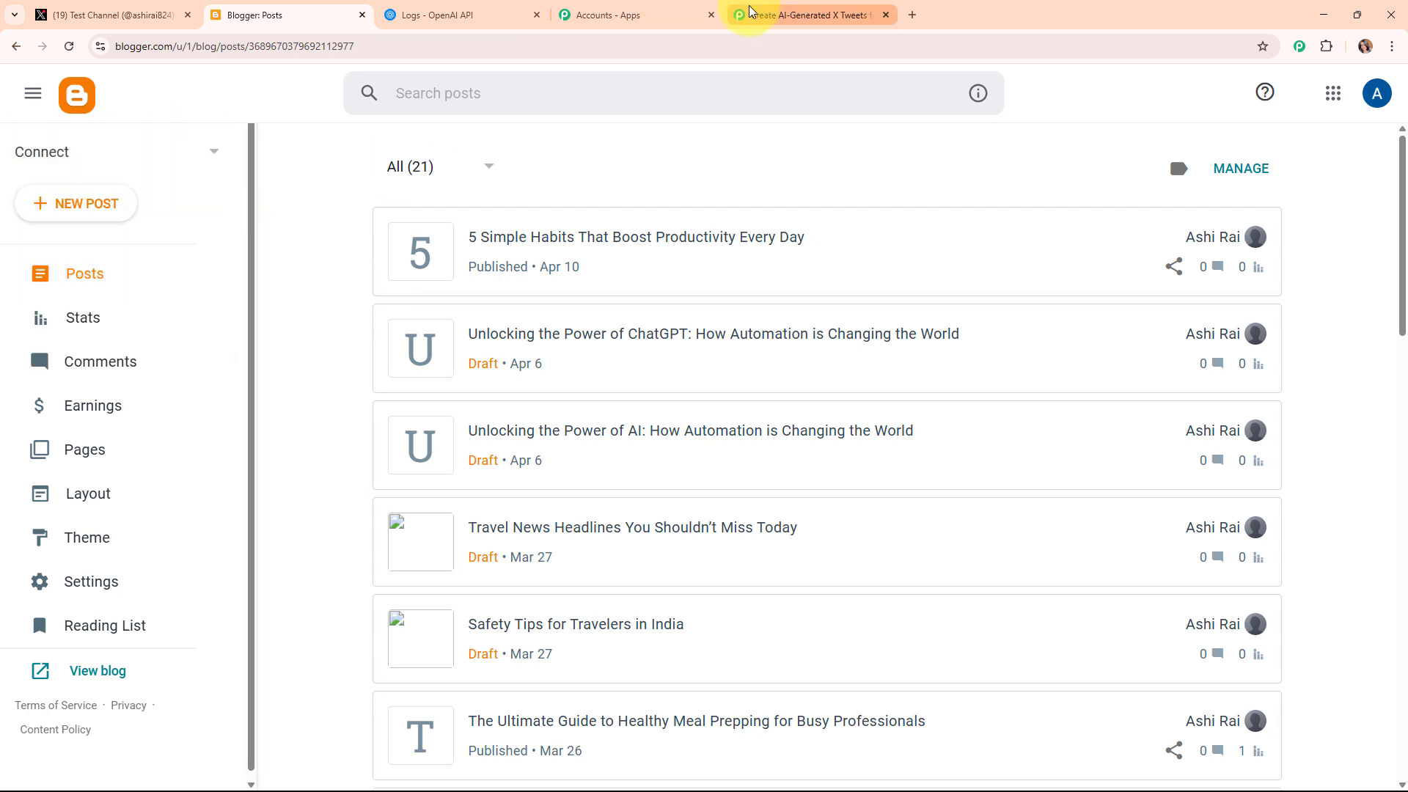
left_click(783, 15)
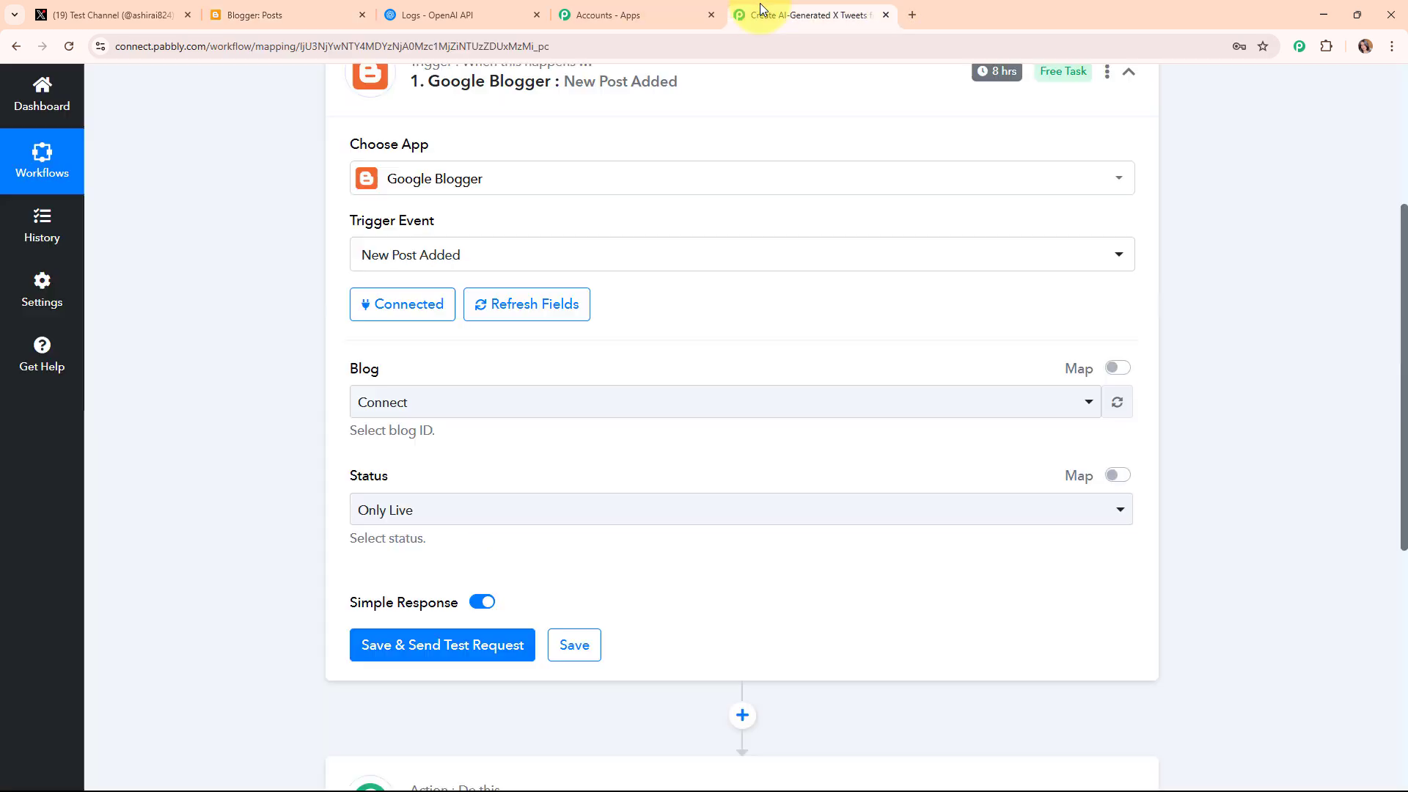
left_click(686, 413)
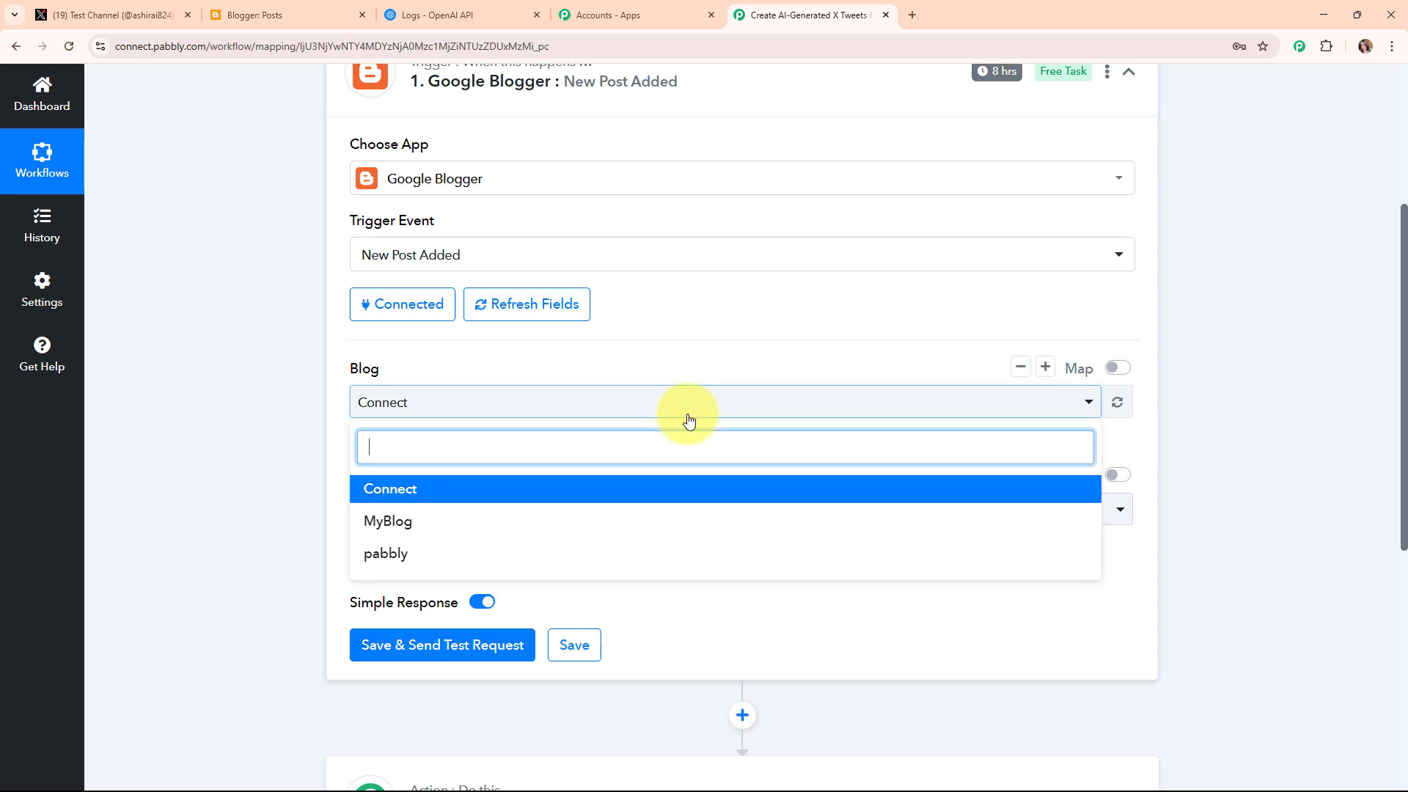
left_click(379, 490)
left_click_drag(342, 481, 412, 475)
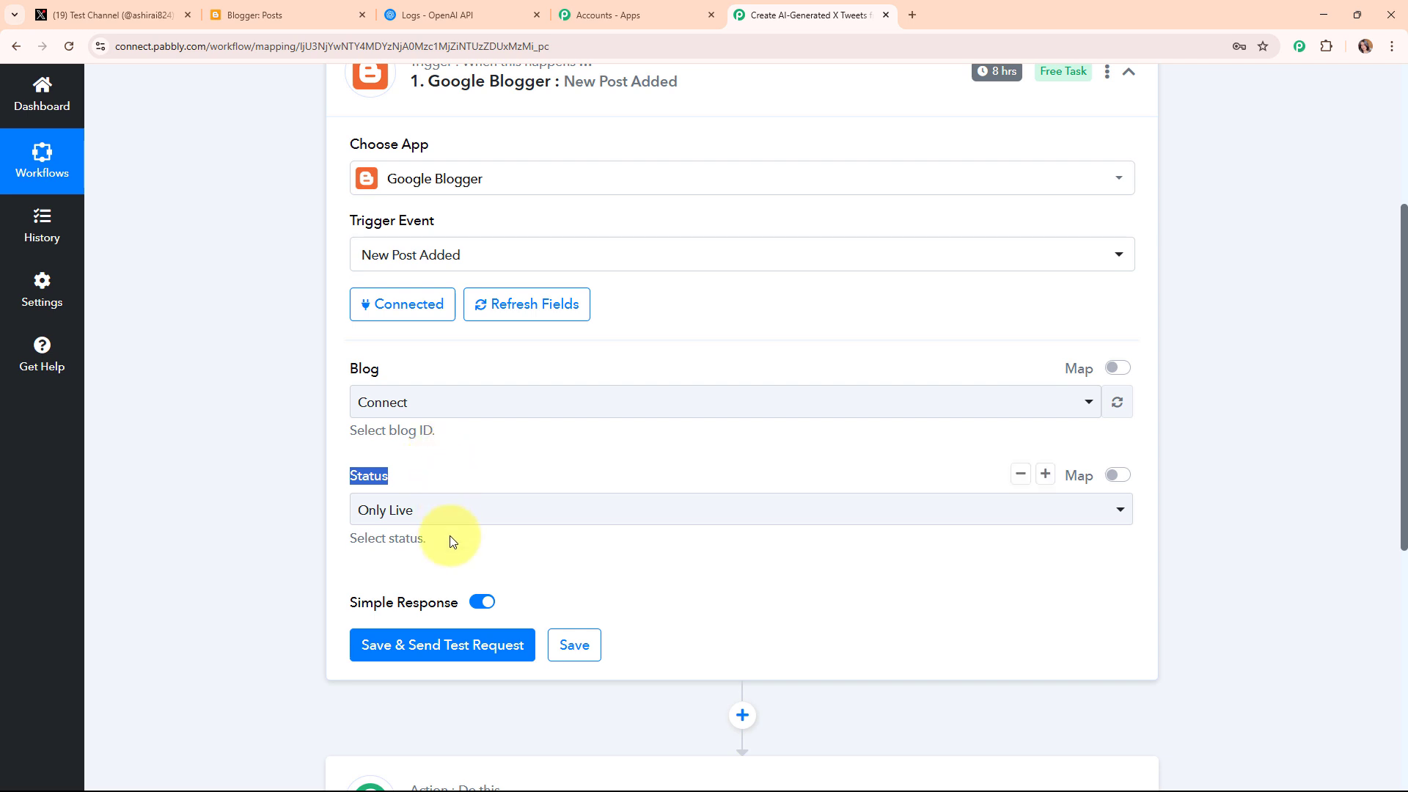
left_click(551, 520)
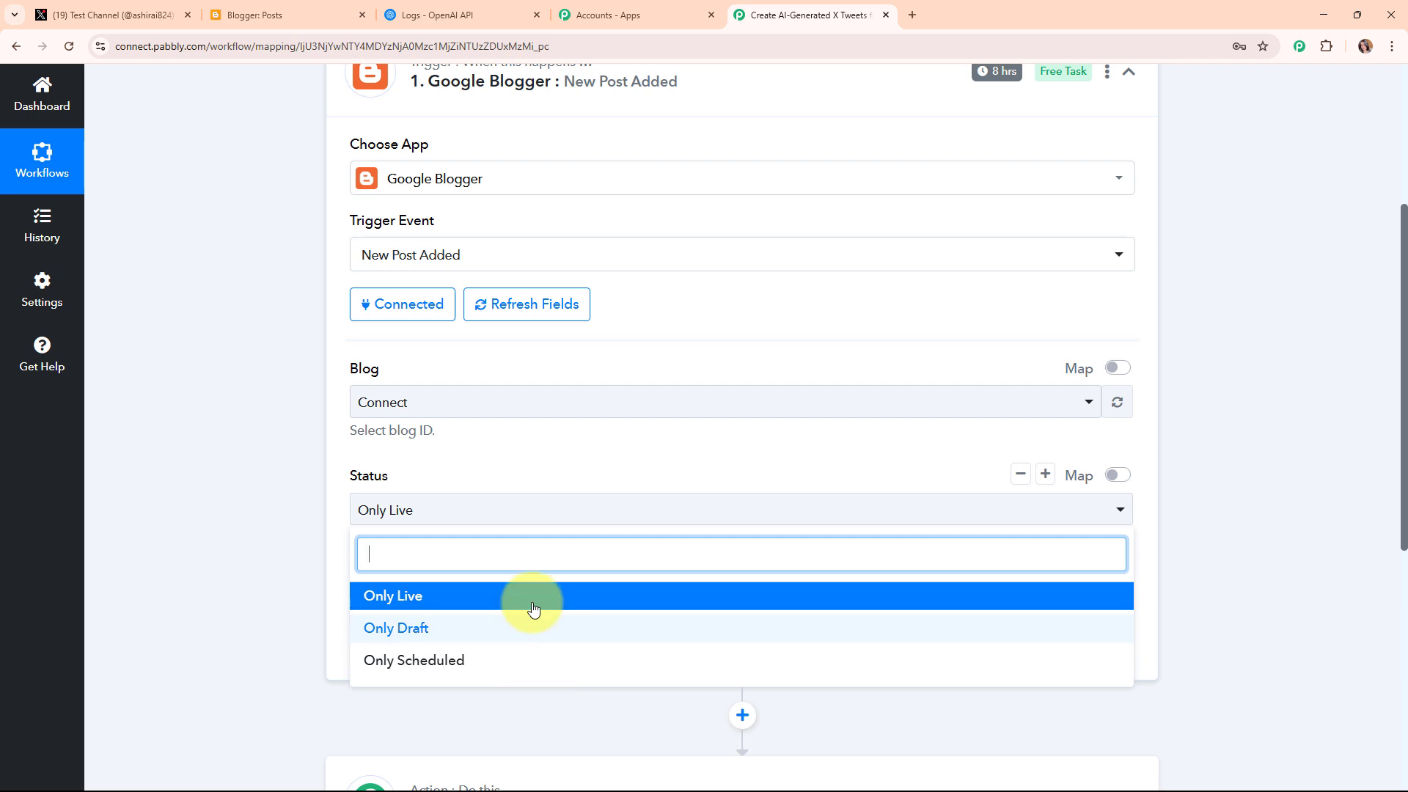
left_click(409, 603)
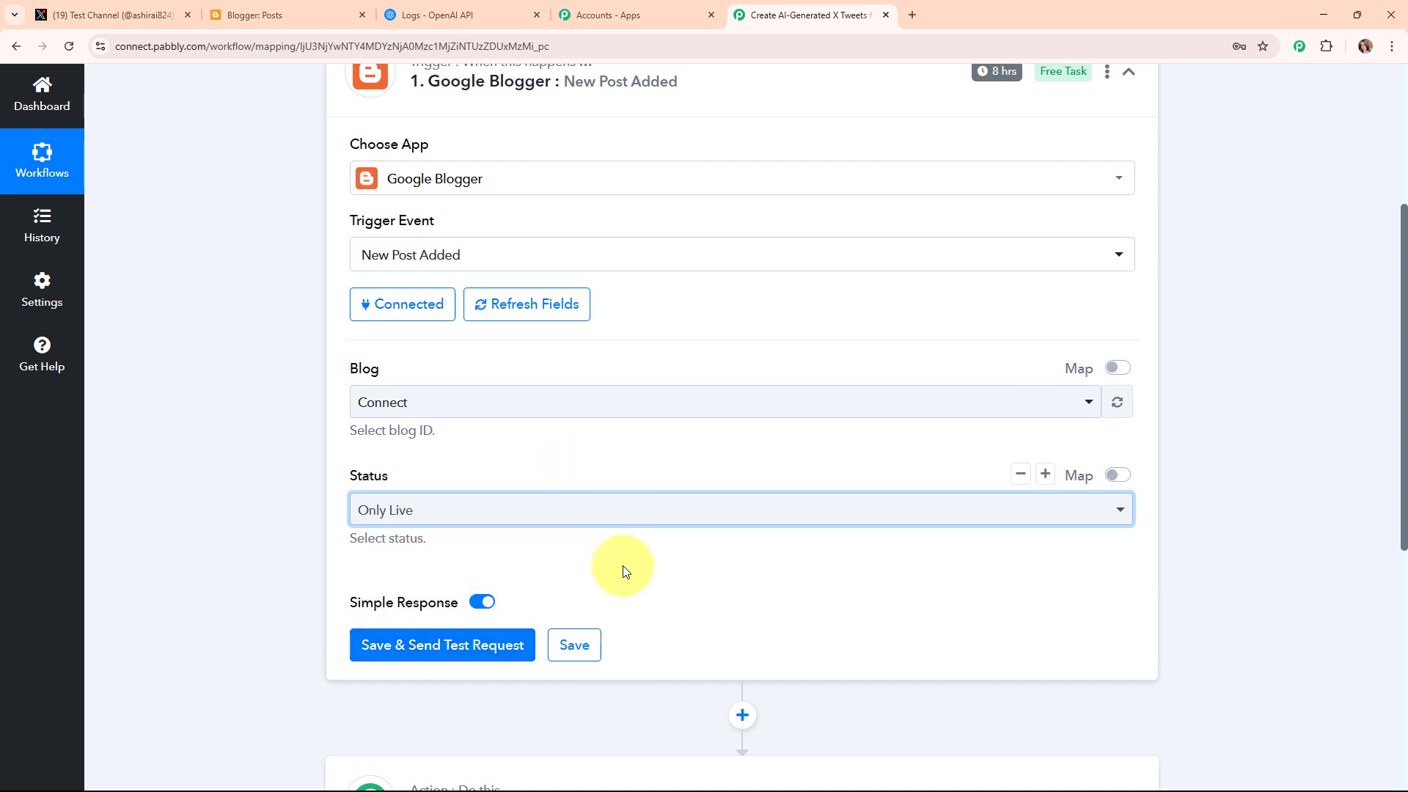
Switch to Blogger and publish a new post titled "How to Stay Consistent With Your Fitness Goals" with an article on five consistency strategies.
left_click(321, 7)
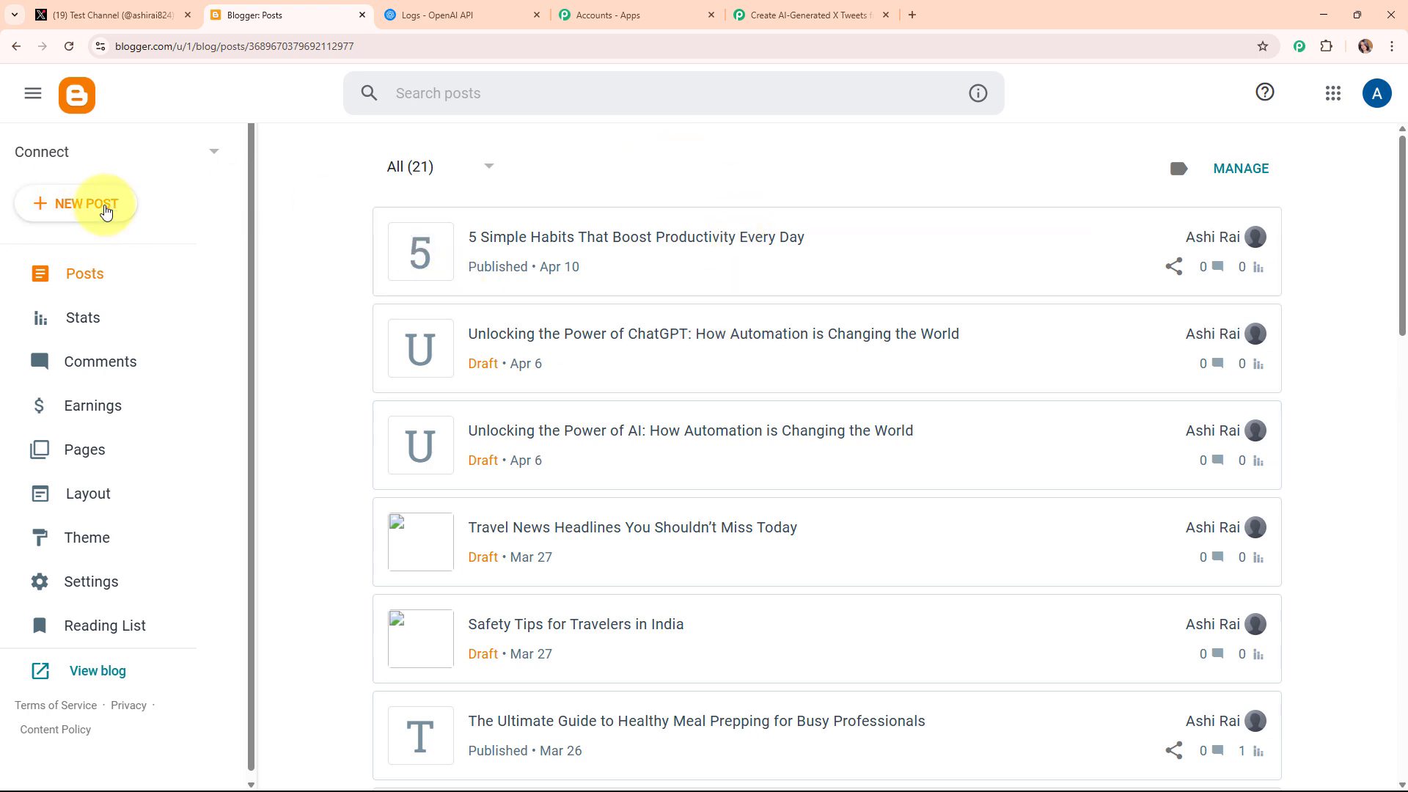
left_click(105, 210)
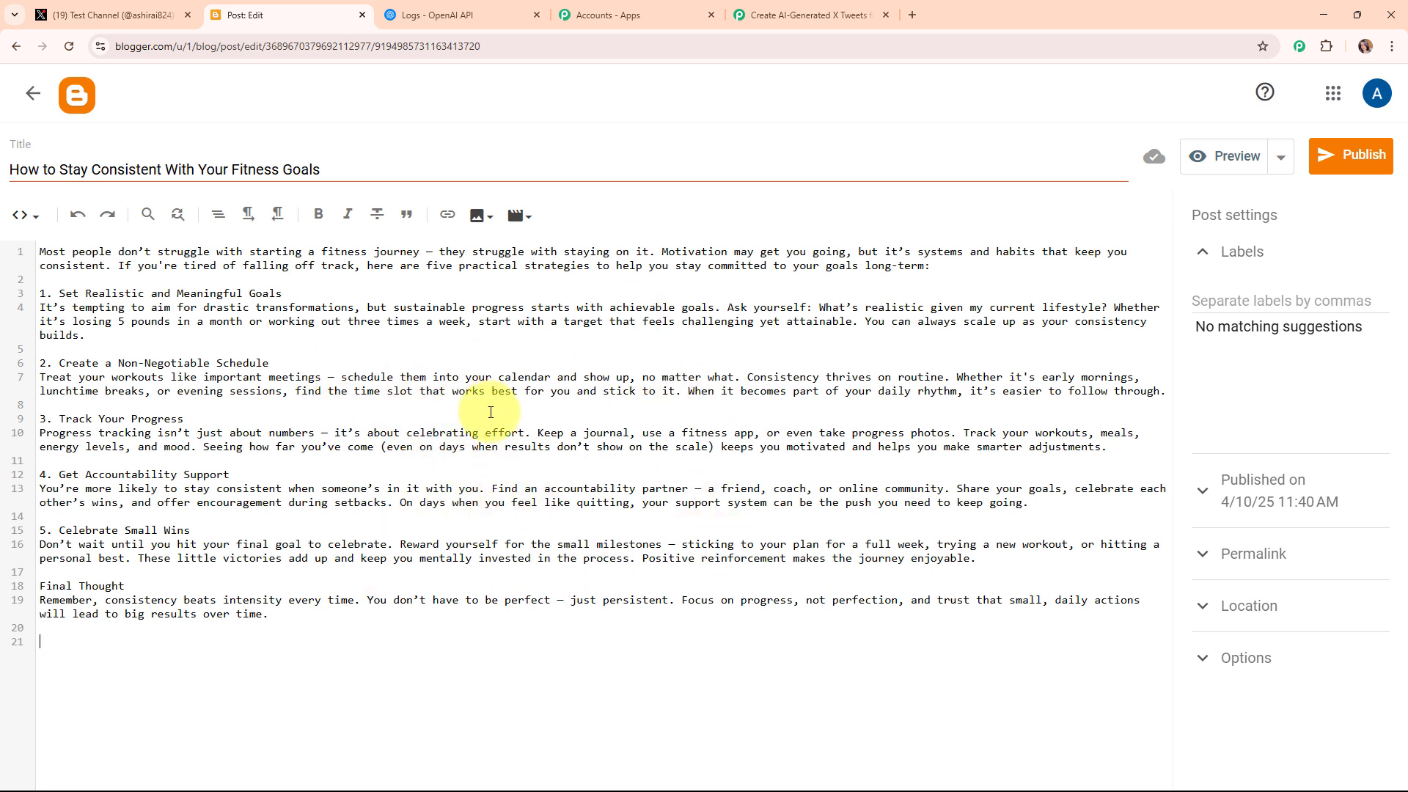
left_click(1357, 169)
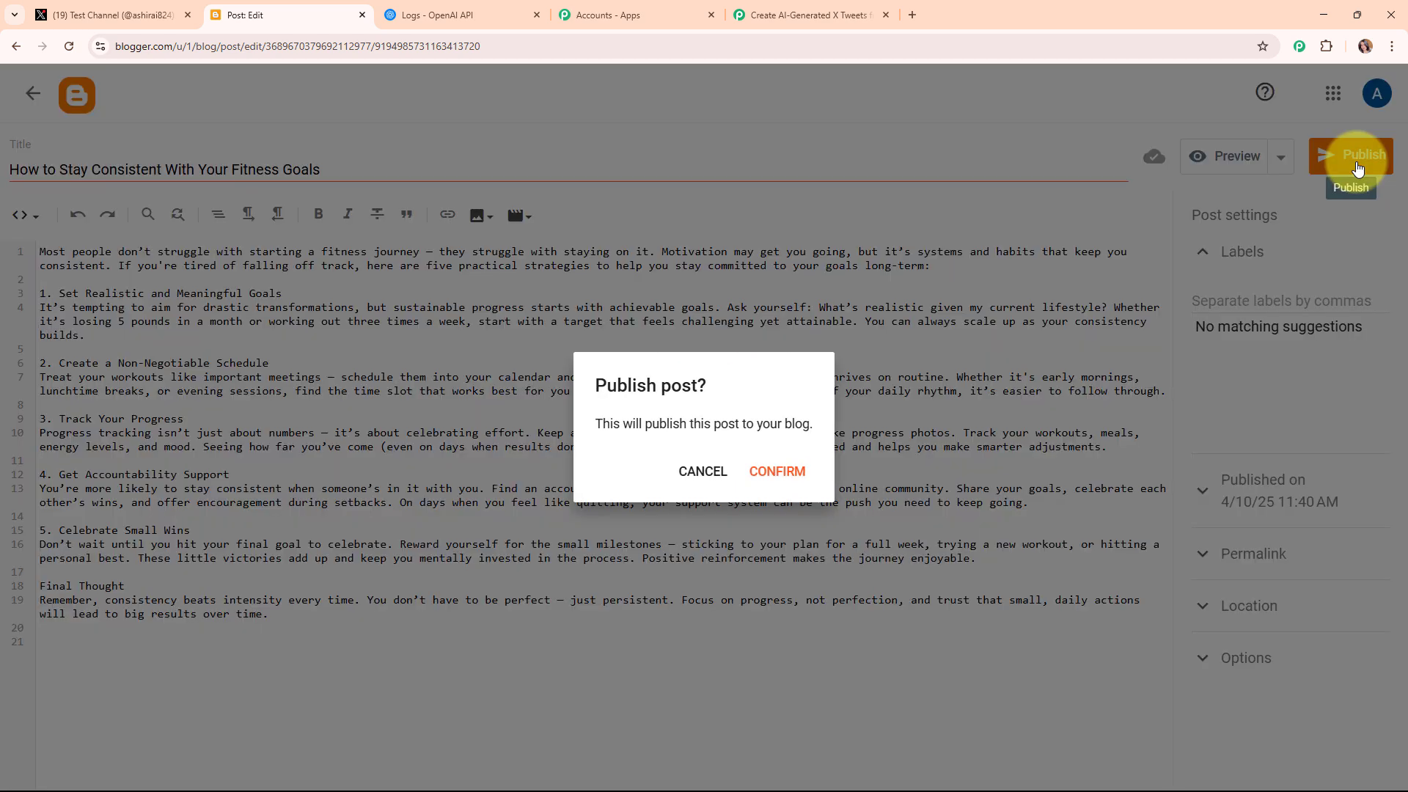
left_click(790, 482)
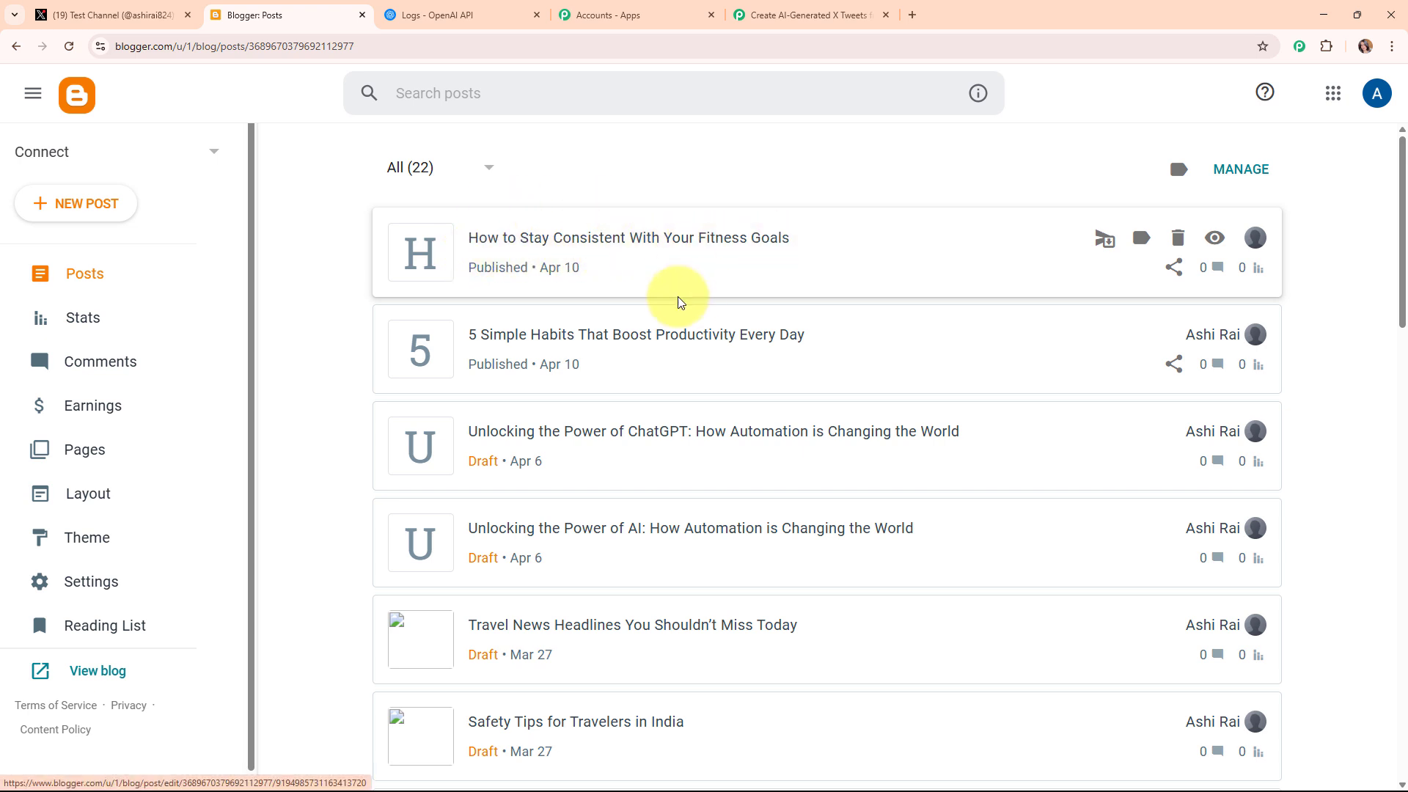
Return to the Pabbly Connect workflow, save the Google Blogger trigger and send a test request.
left_click(822, 7)
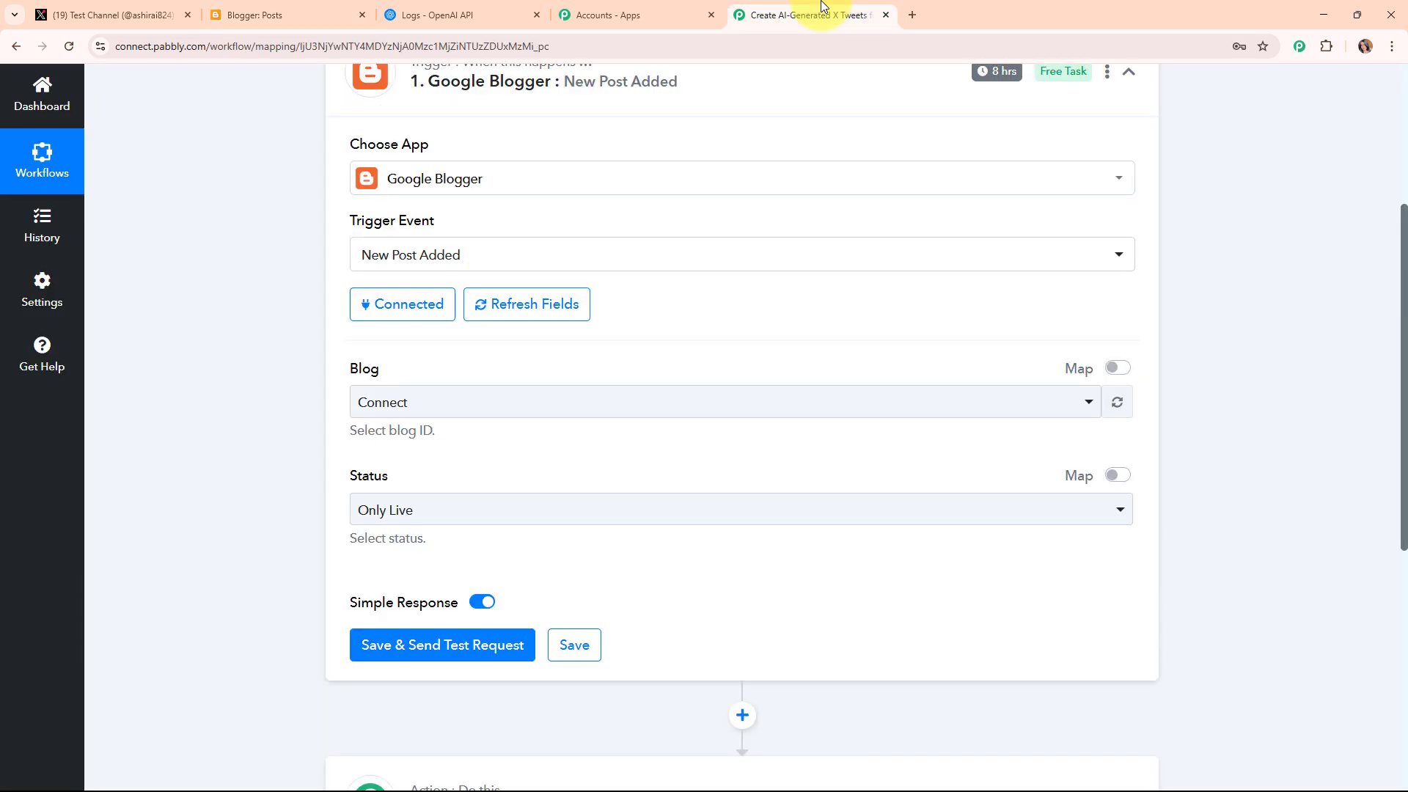
scroll(903, 337, "down", 2)
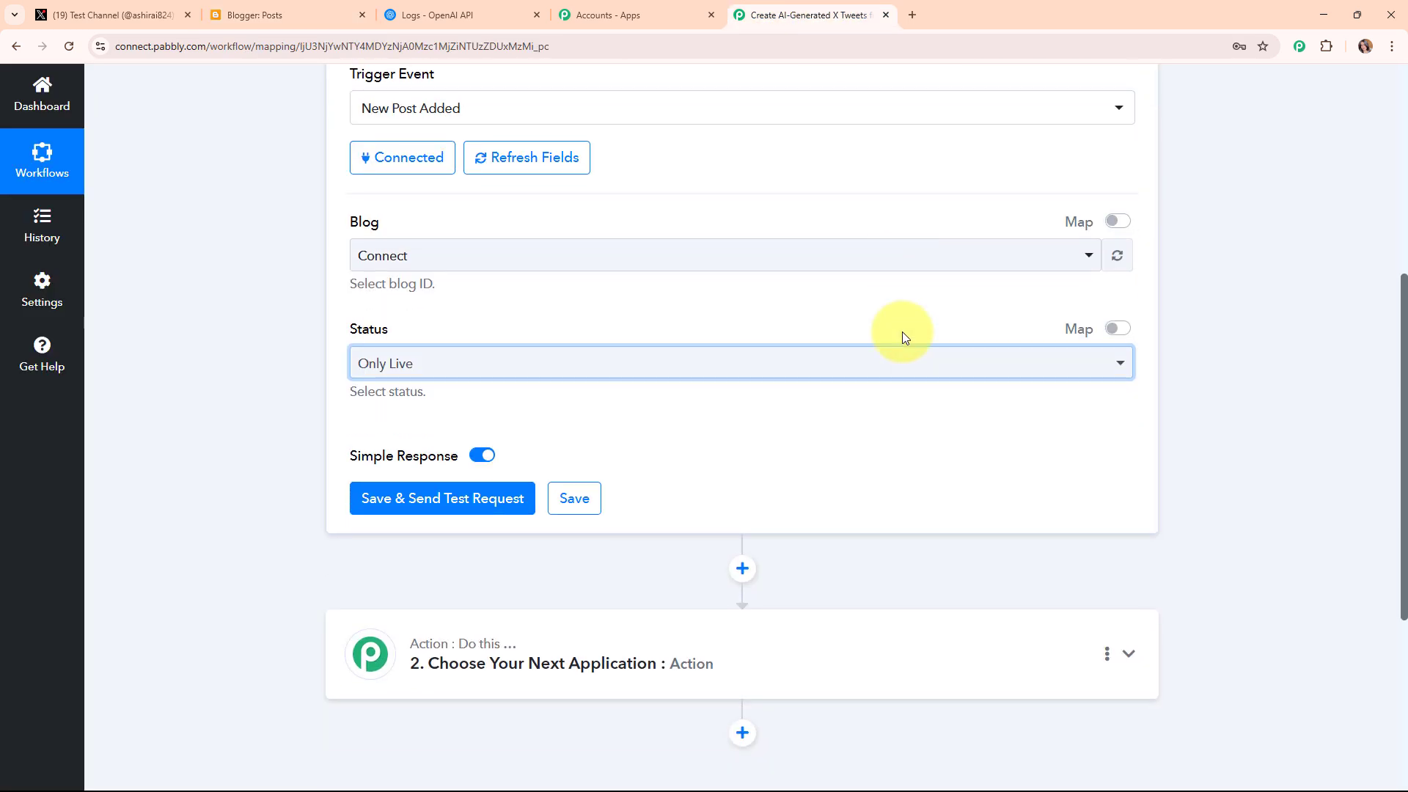
left_click(458, 507)
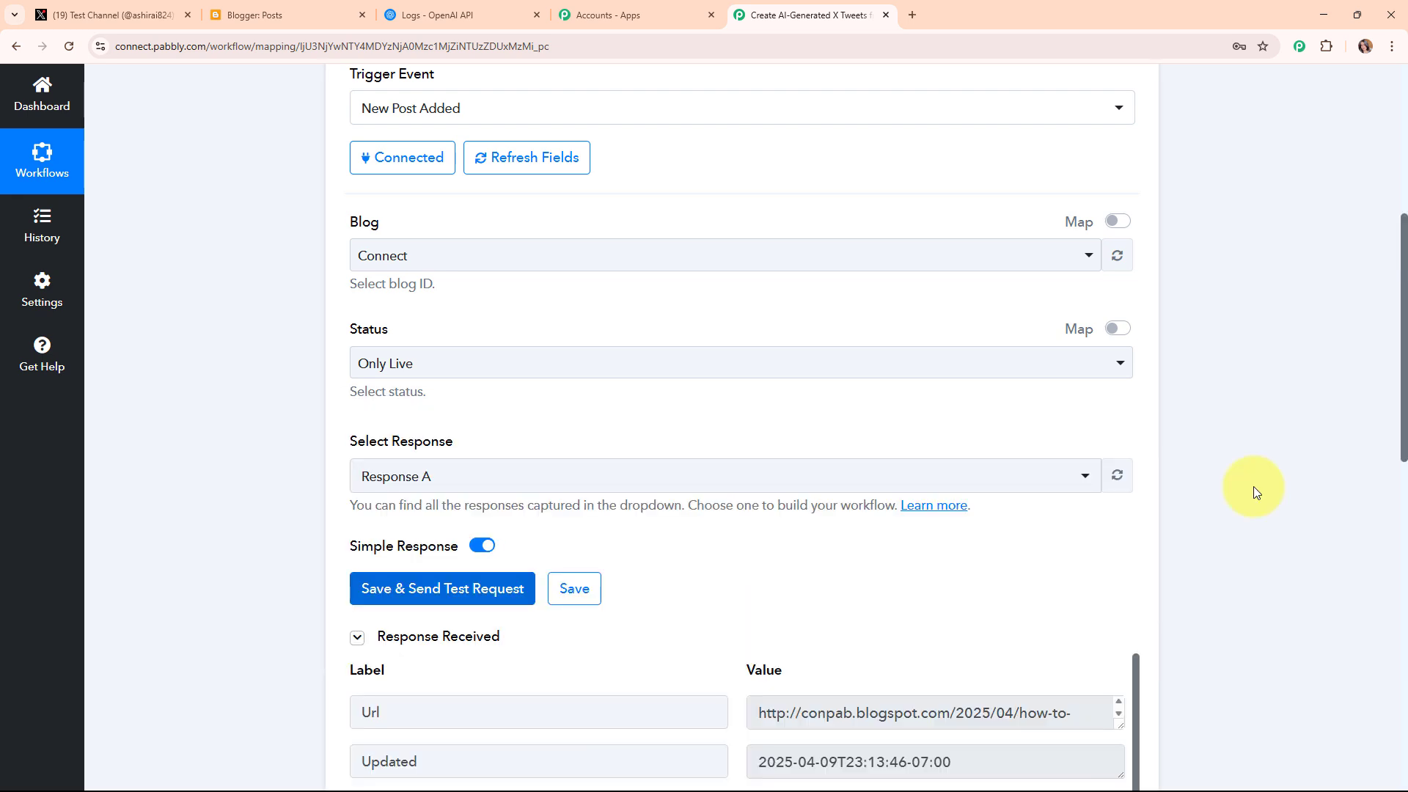
Examine the received trigger response, checking the post's title and enlarging the Content value to read the full article text.
scroll(1254, 490, "down", 4)
scroll(1254, 490, "down", 3)
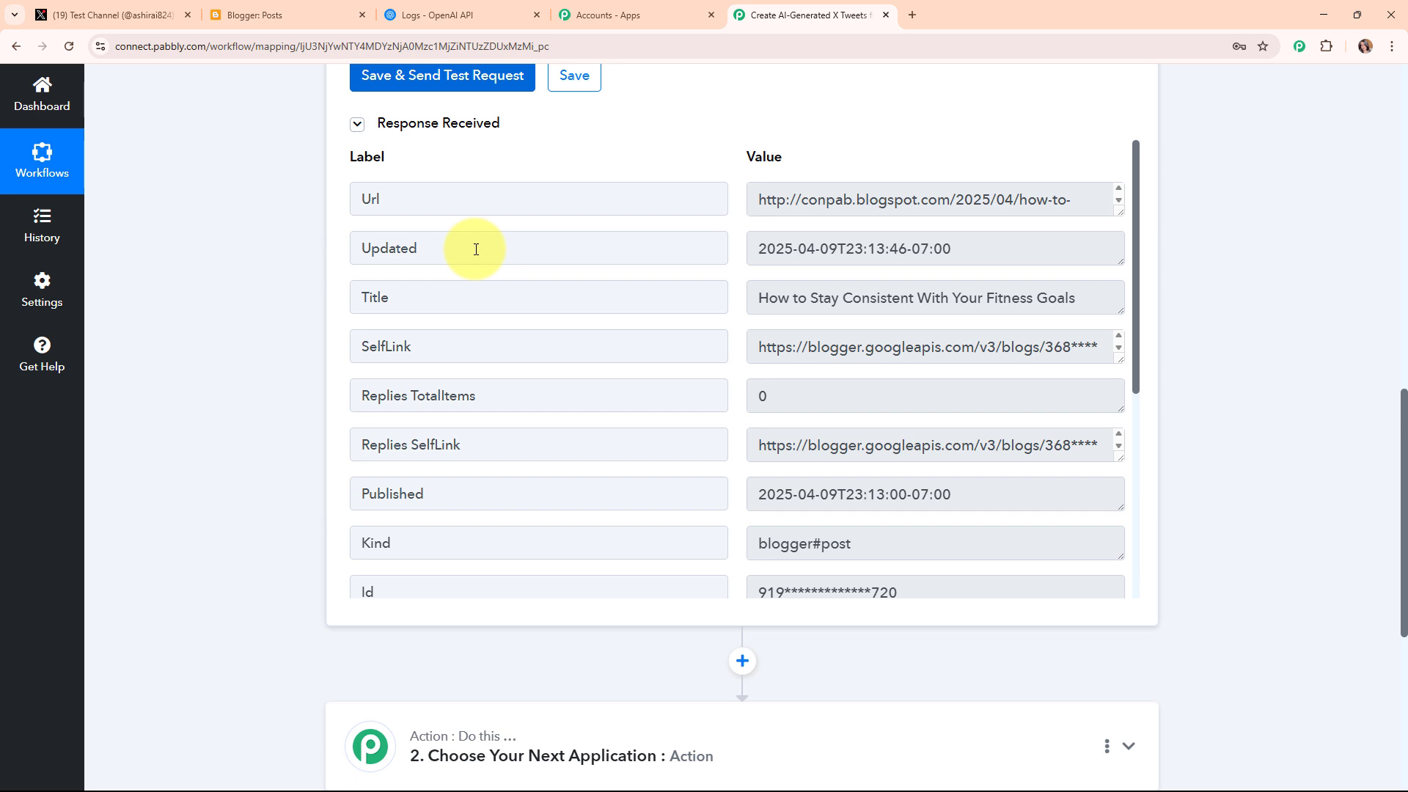
left_click_drag(757, 297, 1094, 292)
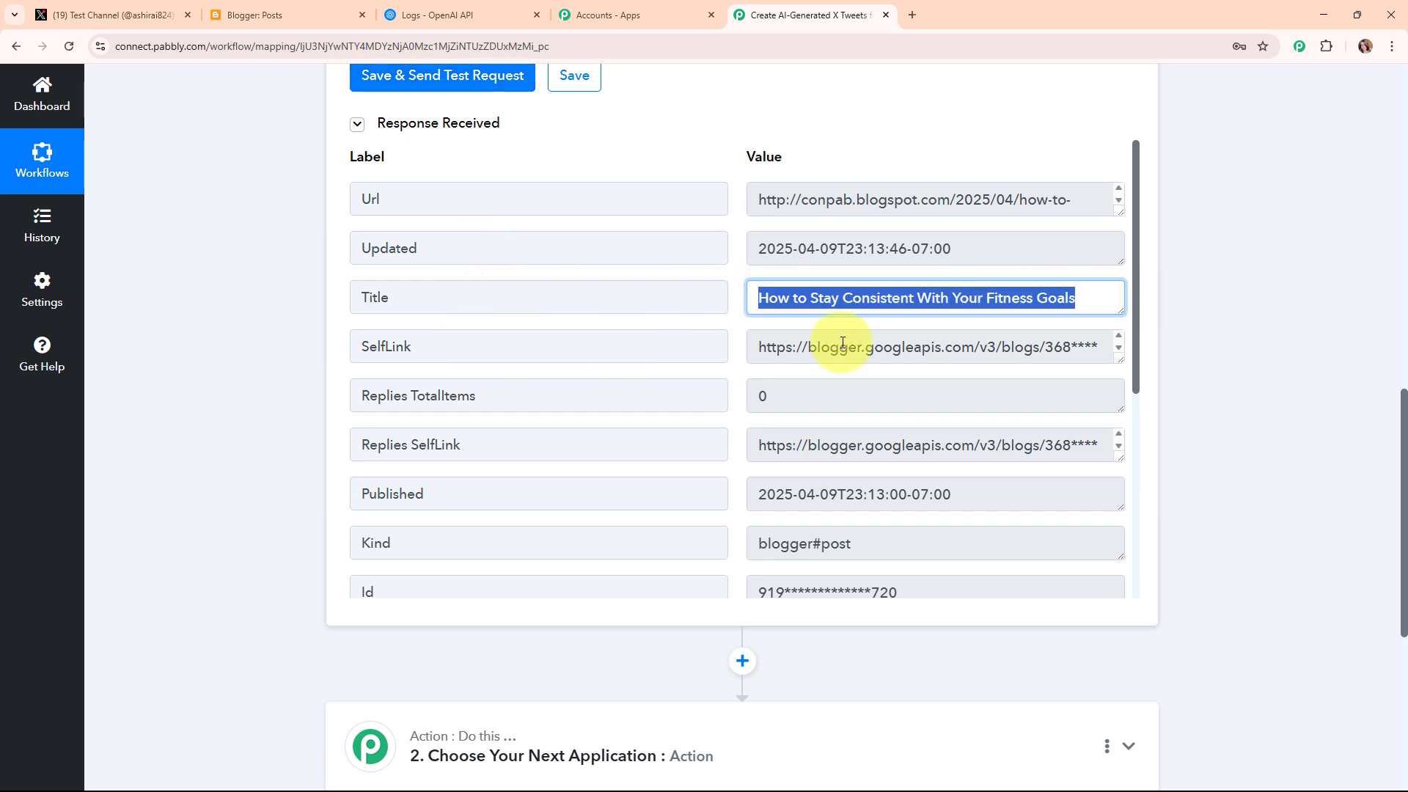
scroll(783, 385, "down", 2)
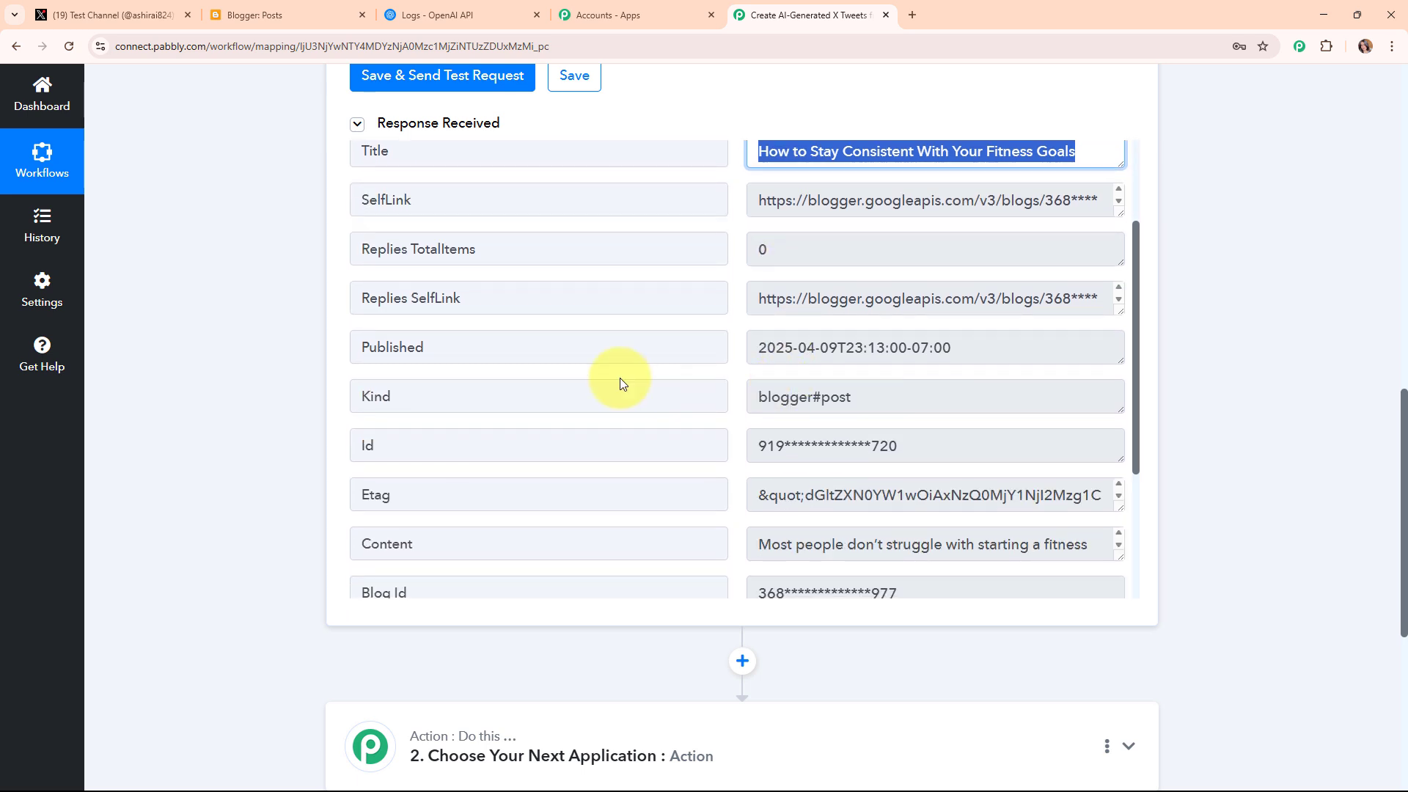
scroll(949, 372, "down", 2)
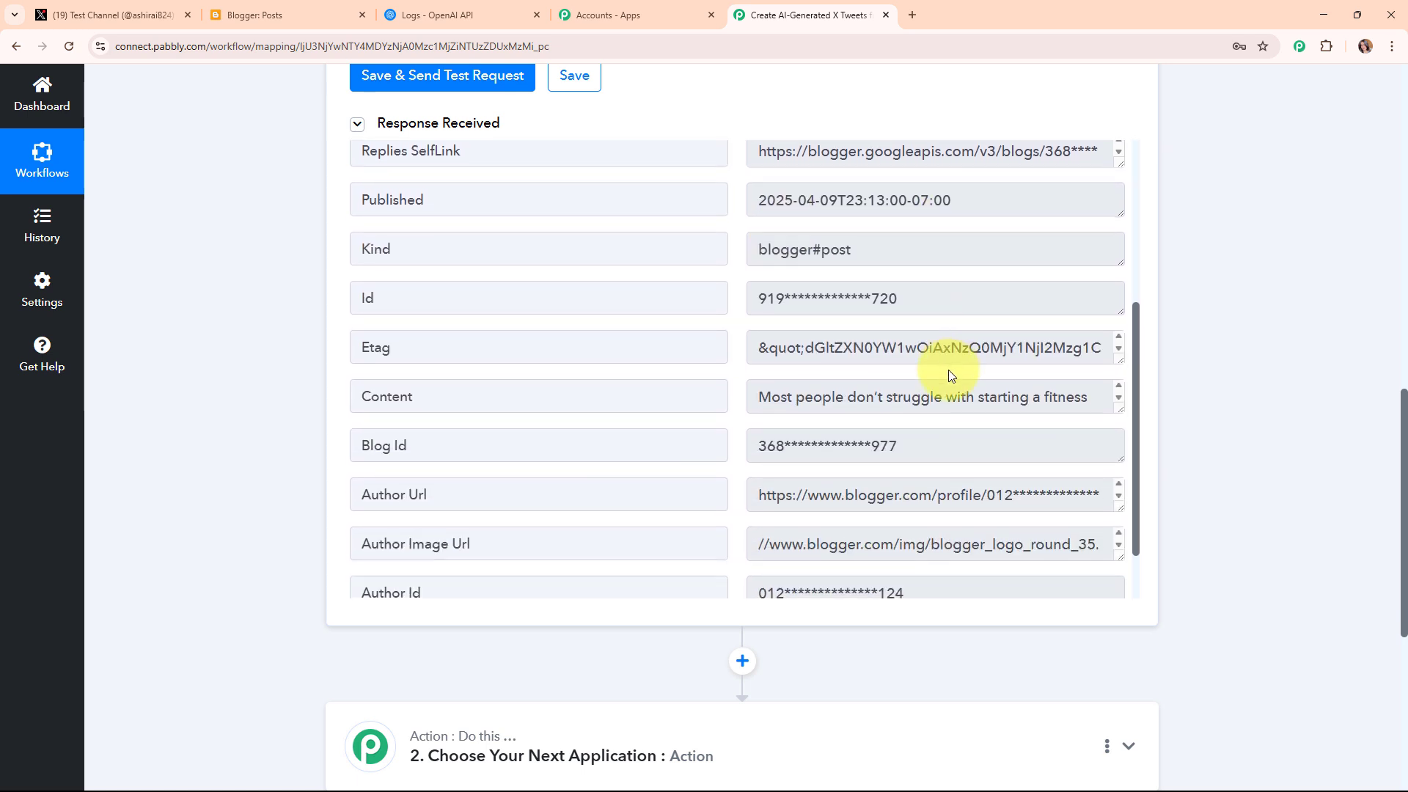
scroll(948, 372, "down", 1)
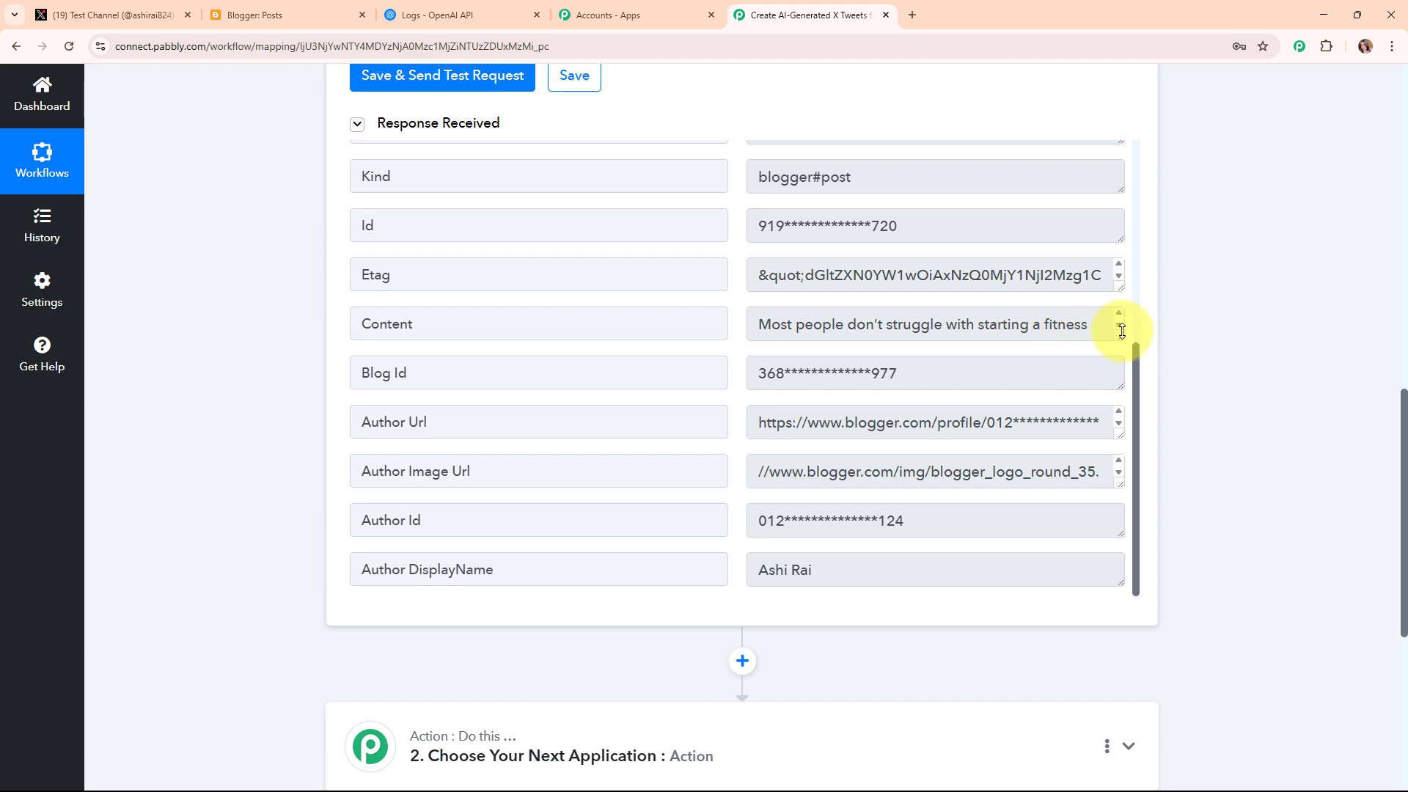
left_click_drag(1120, 340, 1121, 557)
scroll(850, 410, "down", 10)
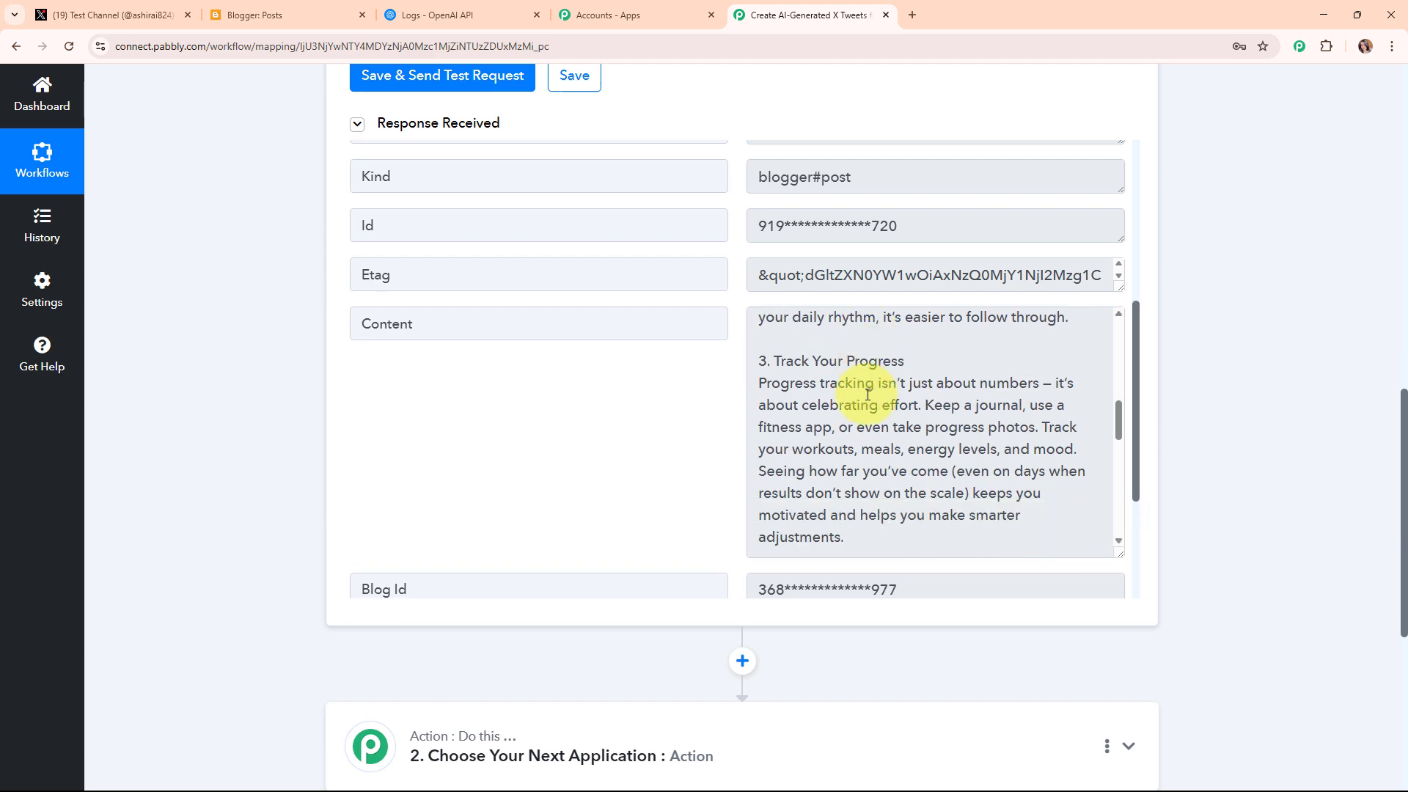
scroll(868, 394, "down", 3)
scroll(867, 394, "up", 10)
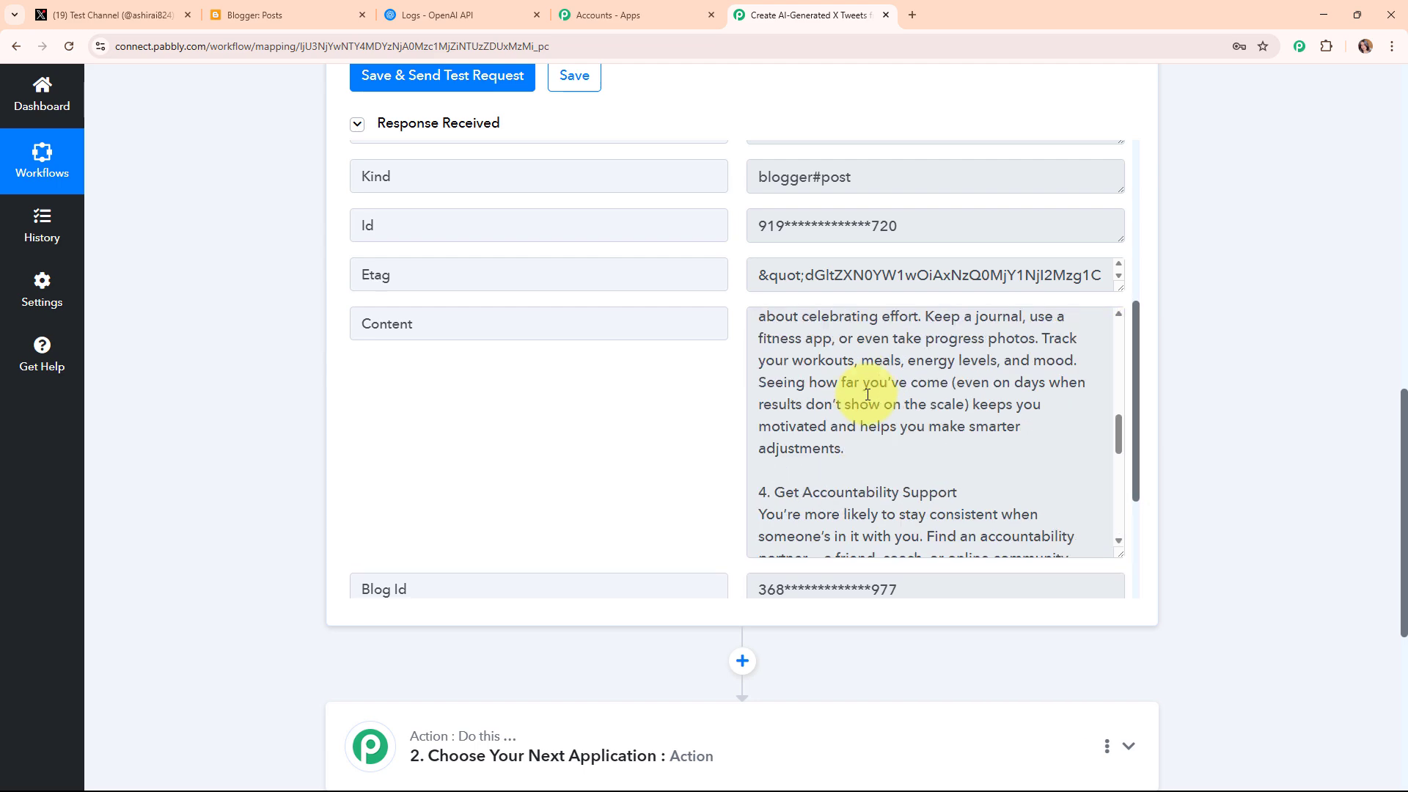
scroll(867, 394, "up", 3)
Review the available trigger times for the Google Blogger trigger and save it with Check every 8 hours.
scroll(1207, 387, "up", 10)
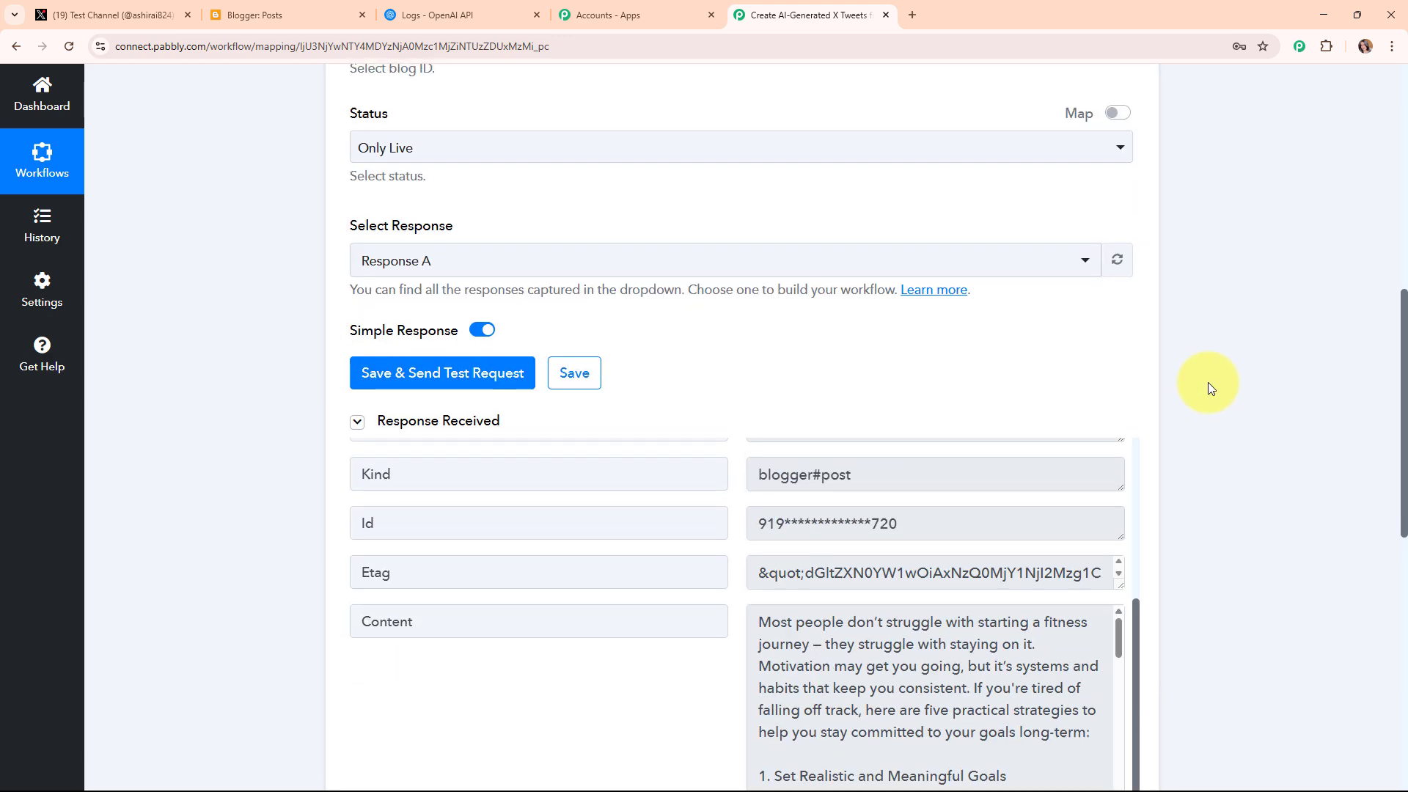
scroll(1210, 388, "up", 3)
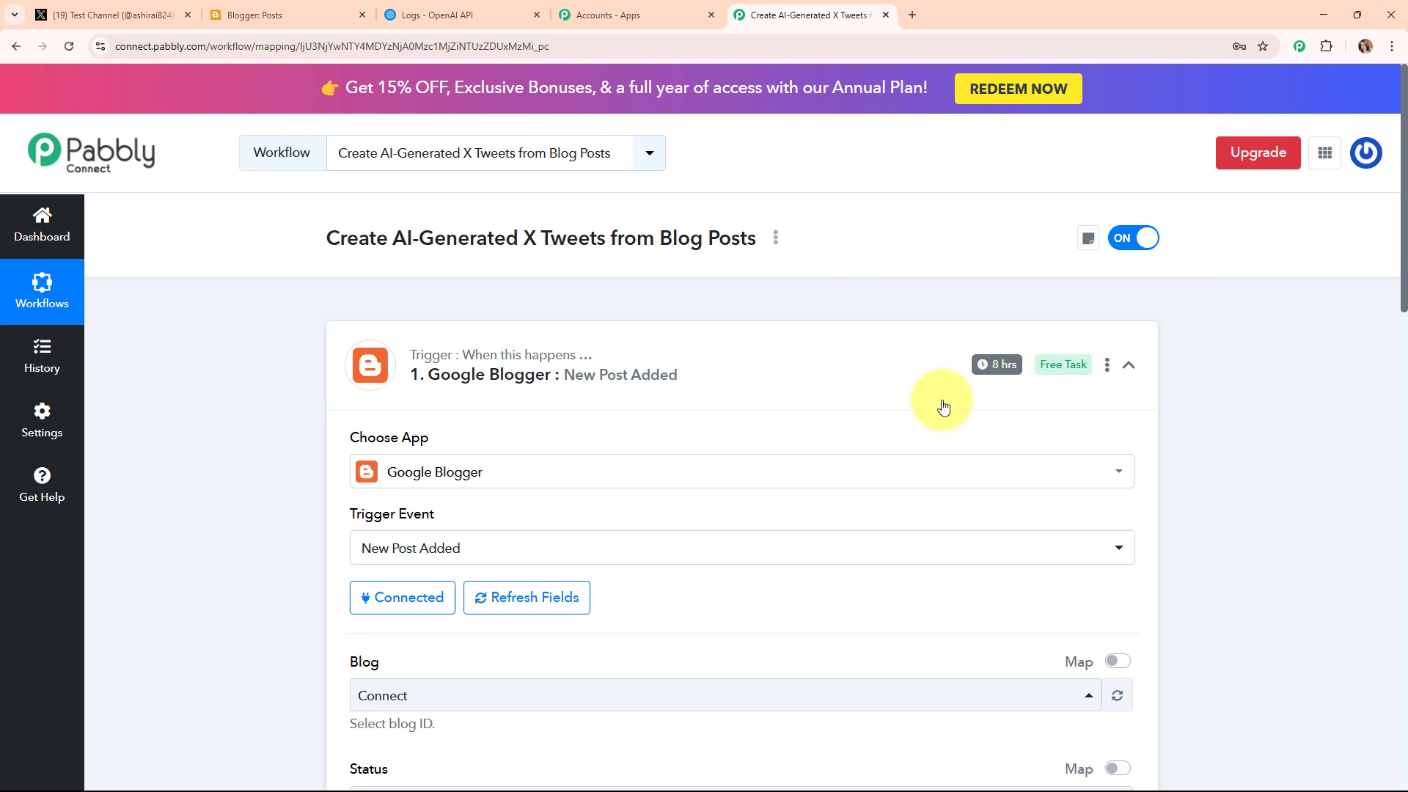
left_click(1108, 369)
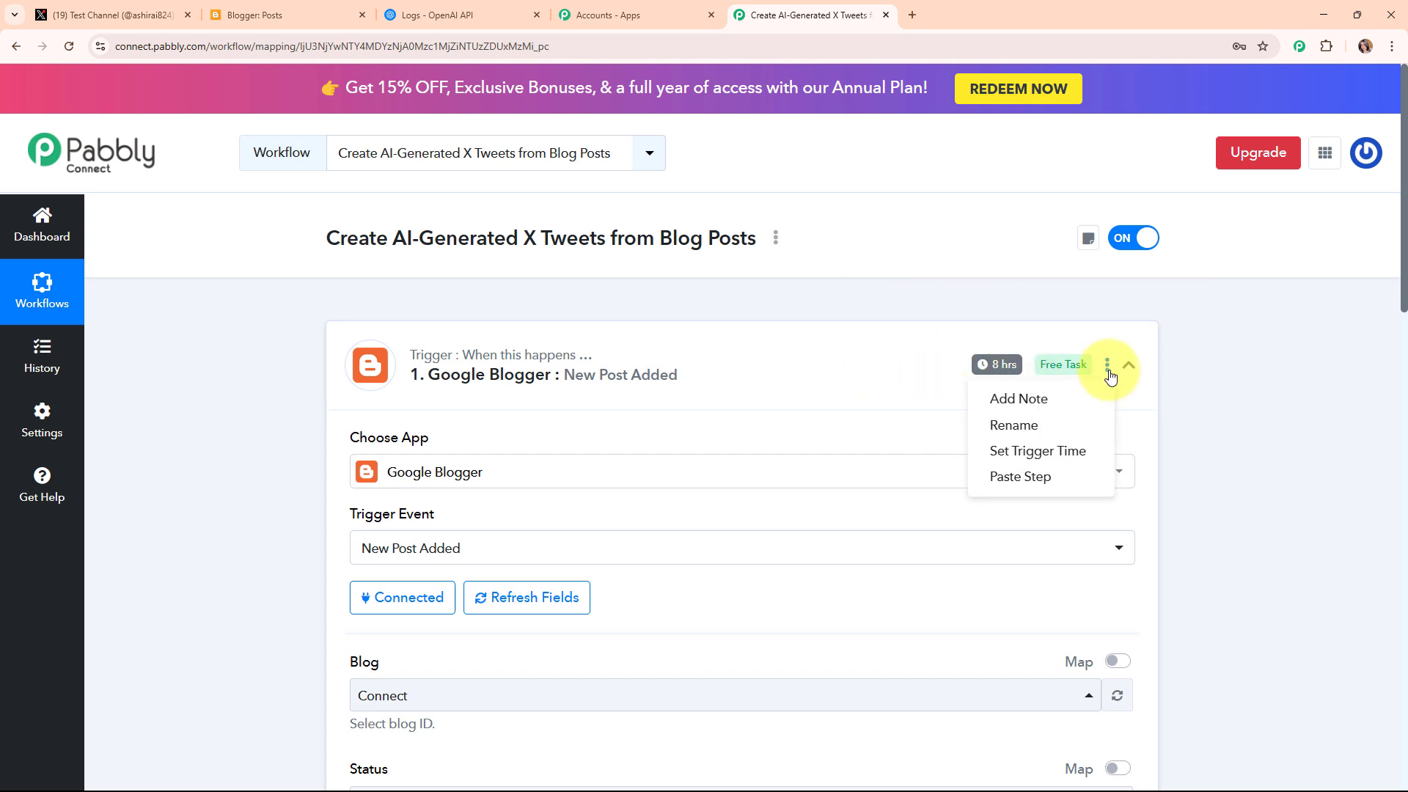
left_click(1090, 455)
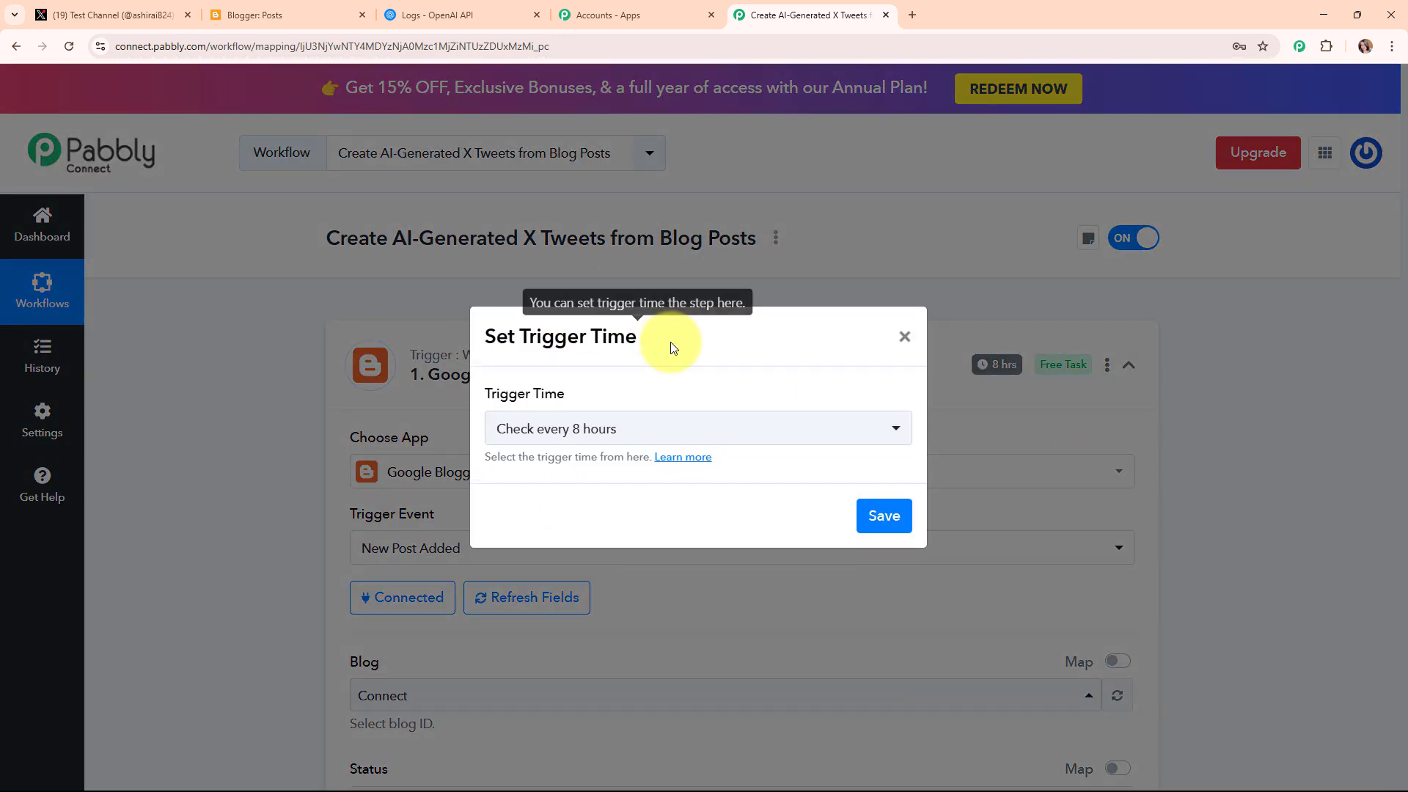
left_click(898, 433)
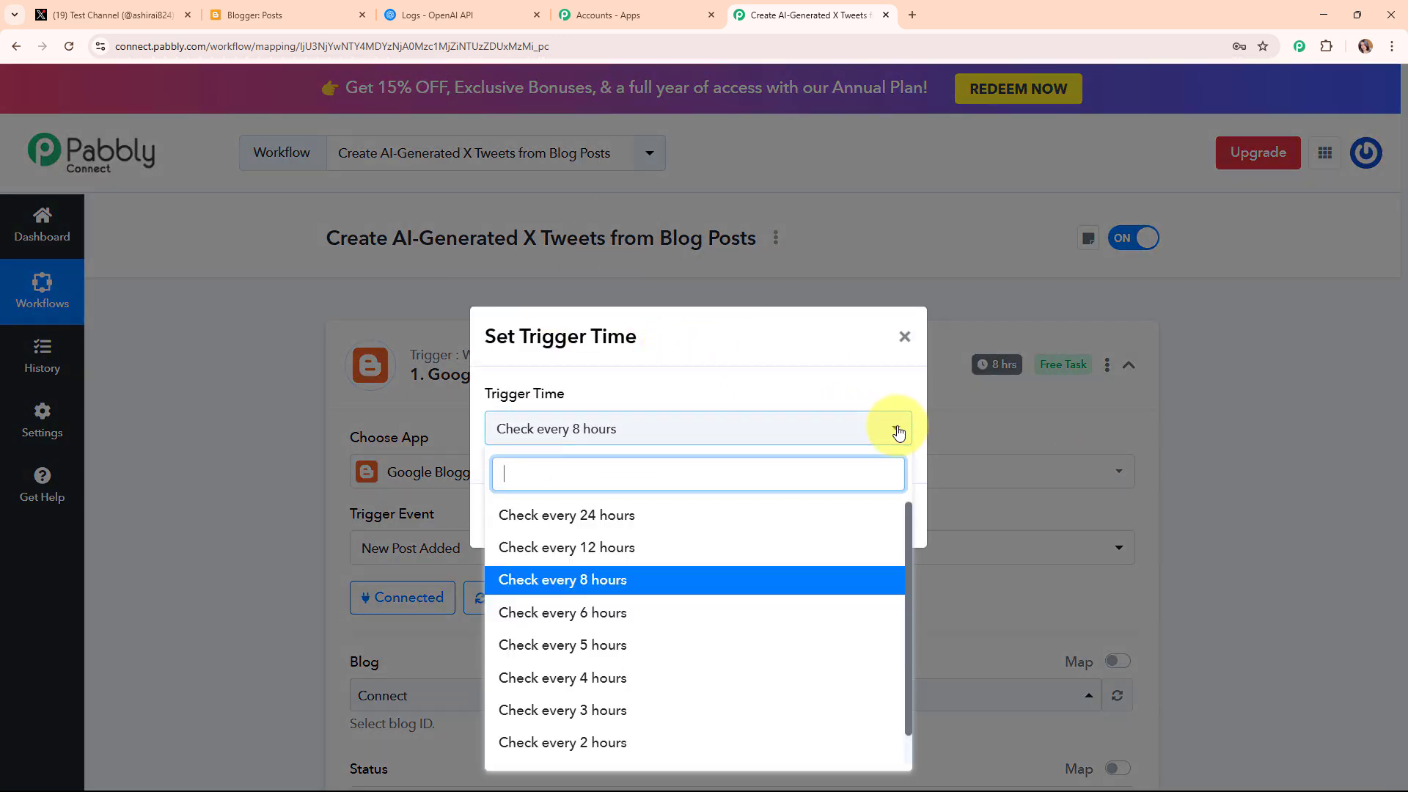
scroll(698, 589, "down", 1)
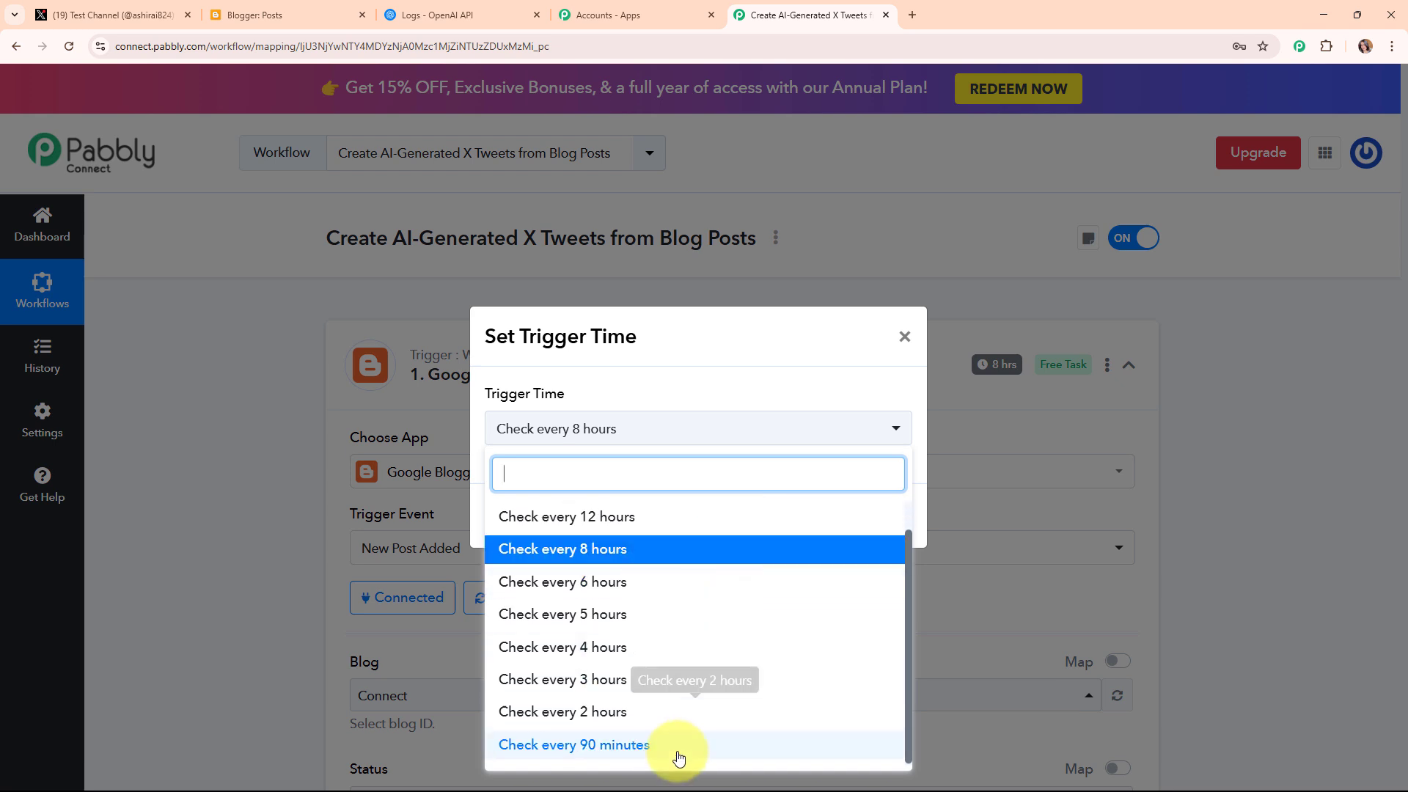
scroll(645, 547, "up", 1)
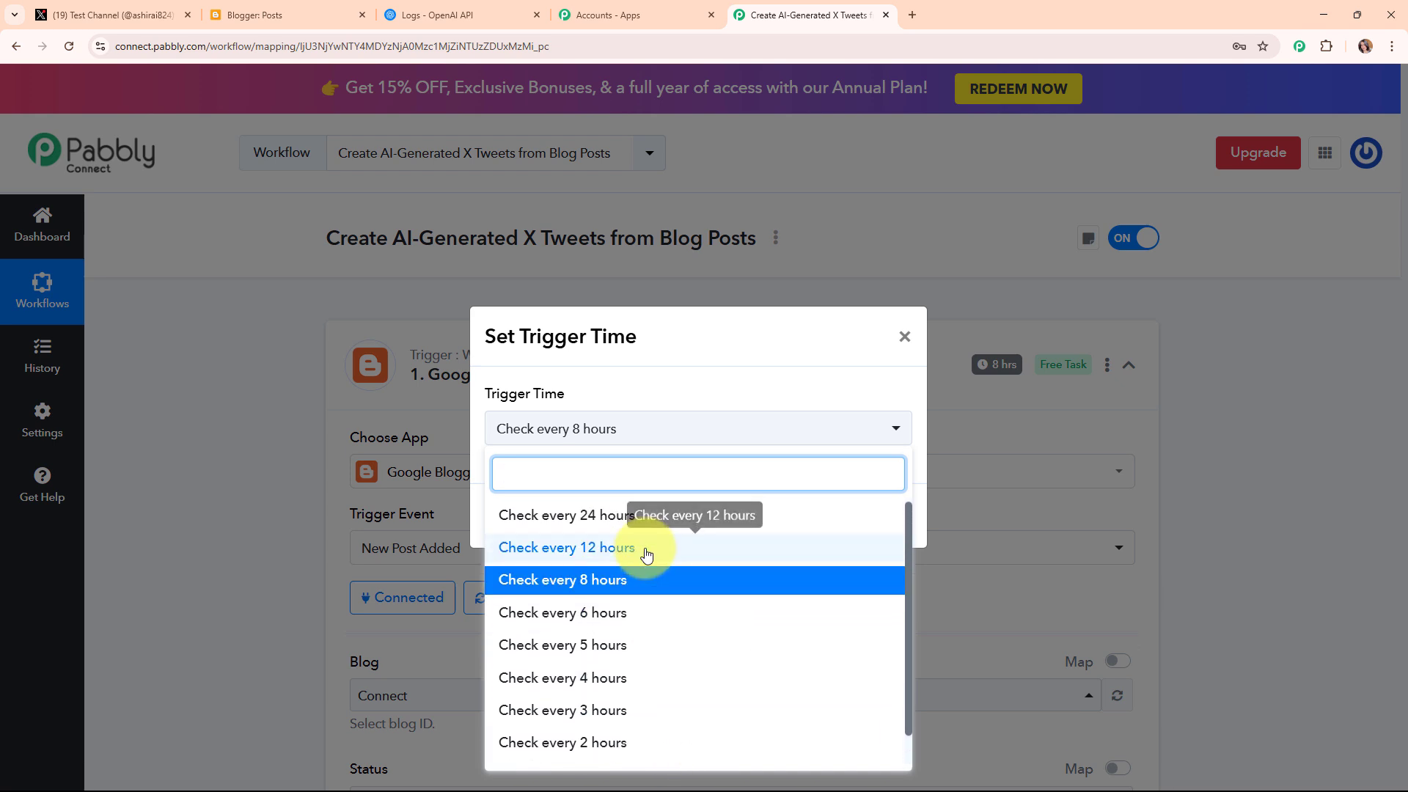
left_click(690, 384)
left_click(865, 517)
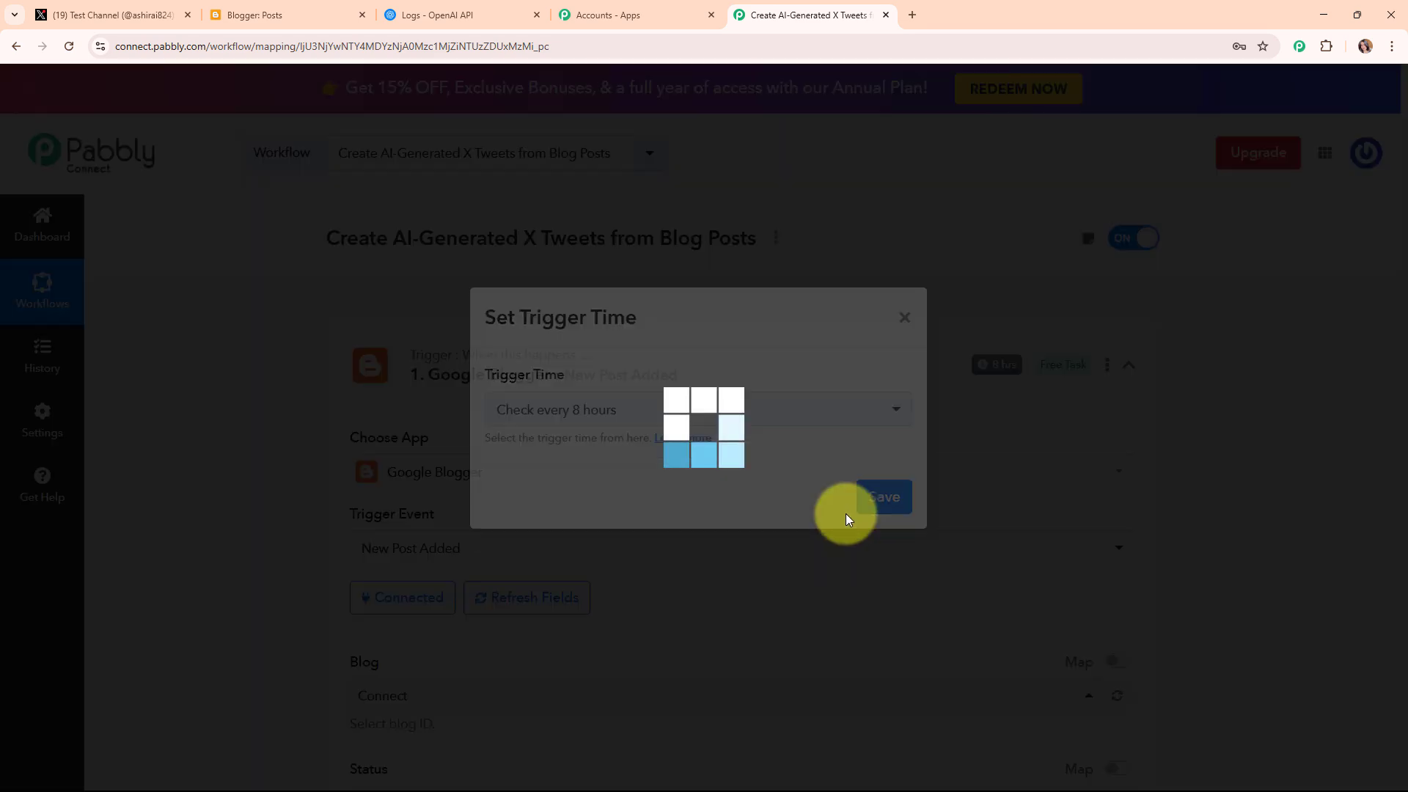
left_click(674, 518)
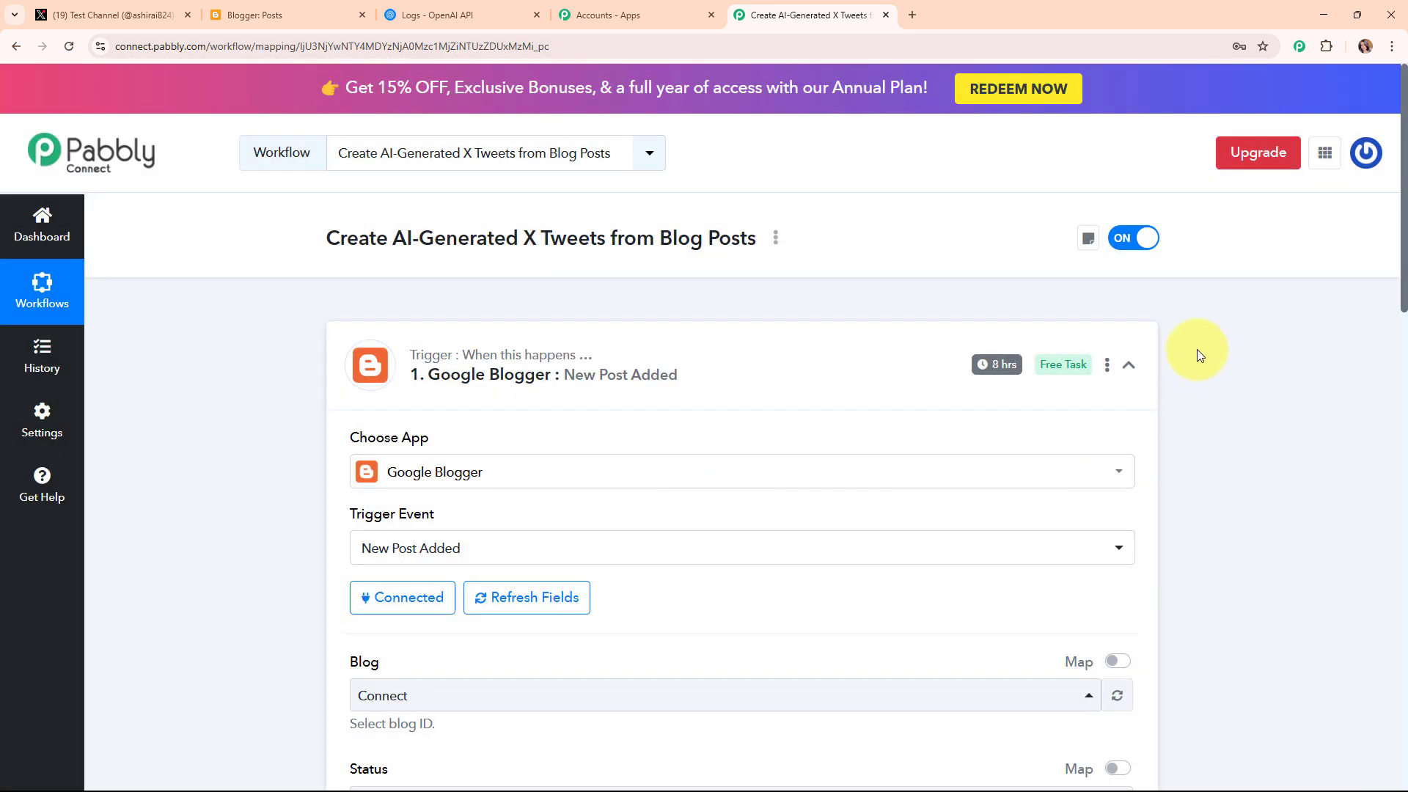
Collapse the Google Blogger trigger and set the action step to OpenAI (ChatGPT, DALL-E, Whisper) with the ChatGPT event.
left_click(1126, 365)
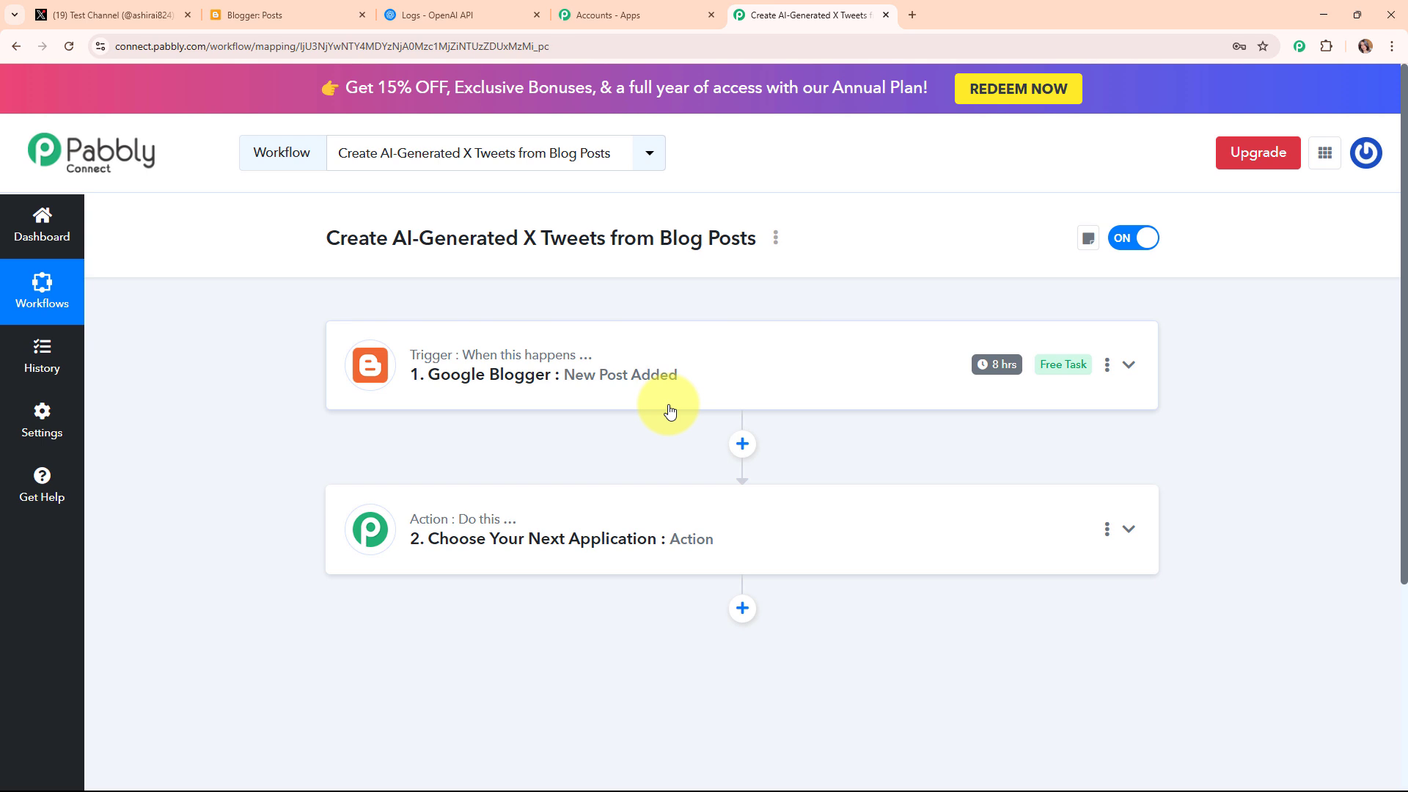
left_click(711, 542)
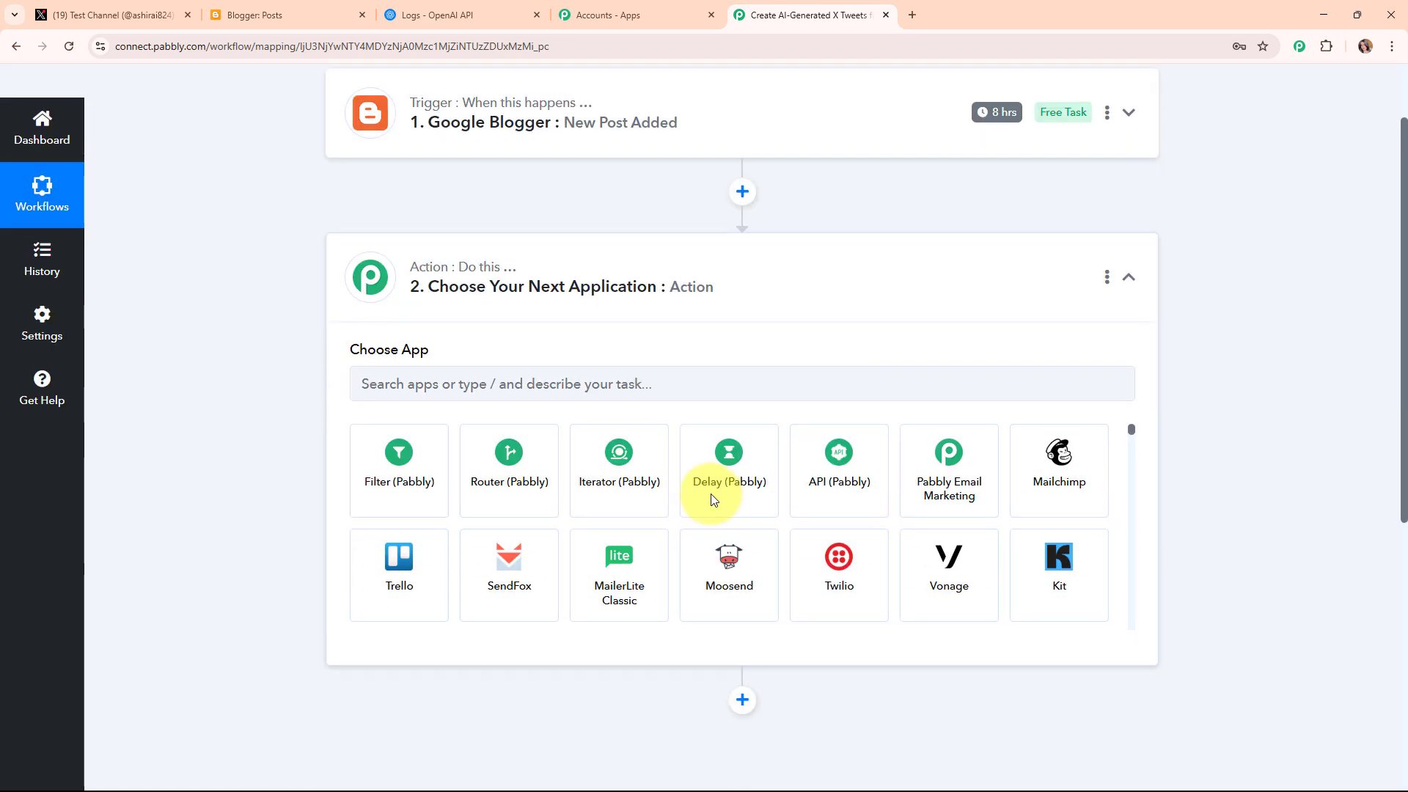
left_click(705, 381)
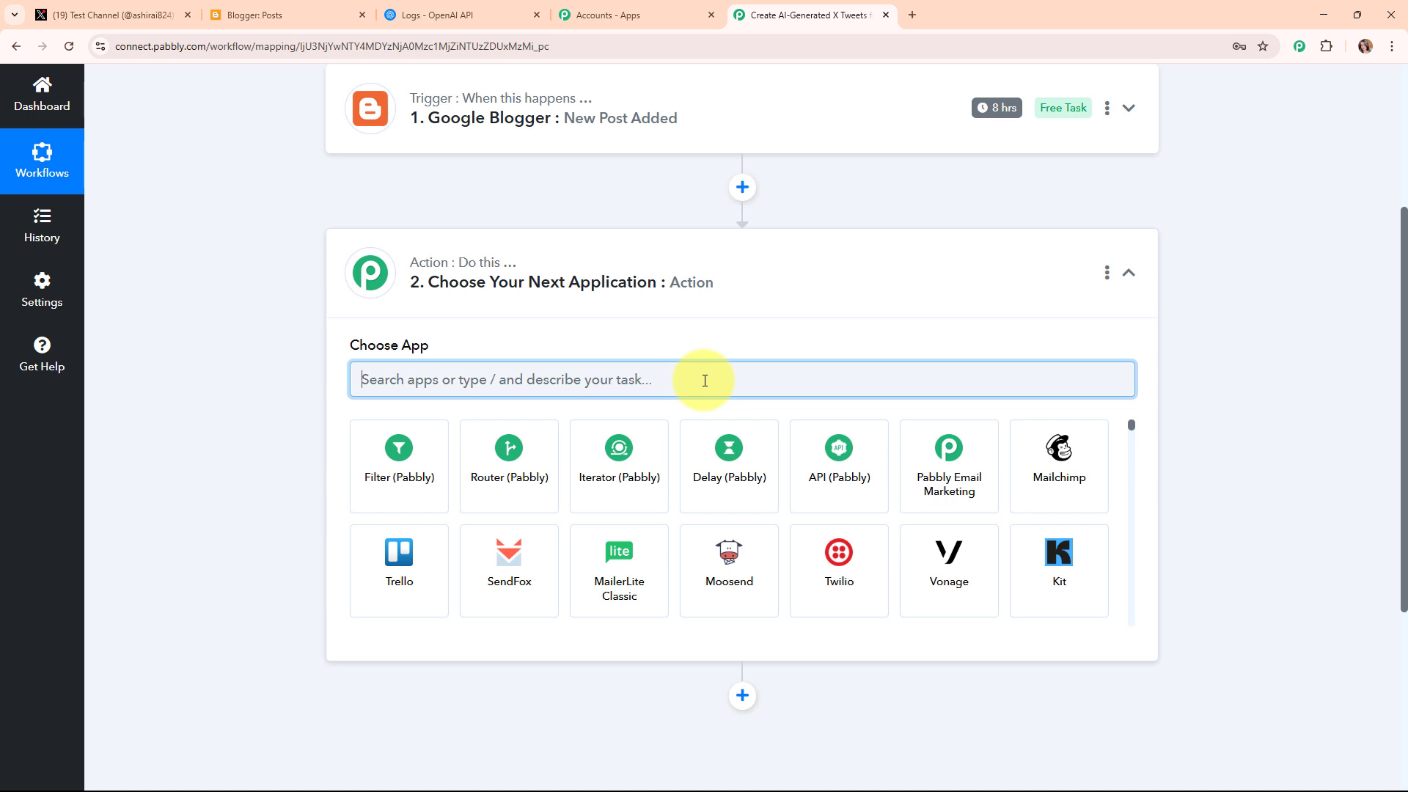
type("o")
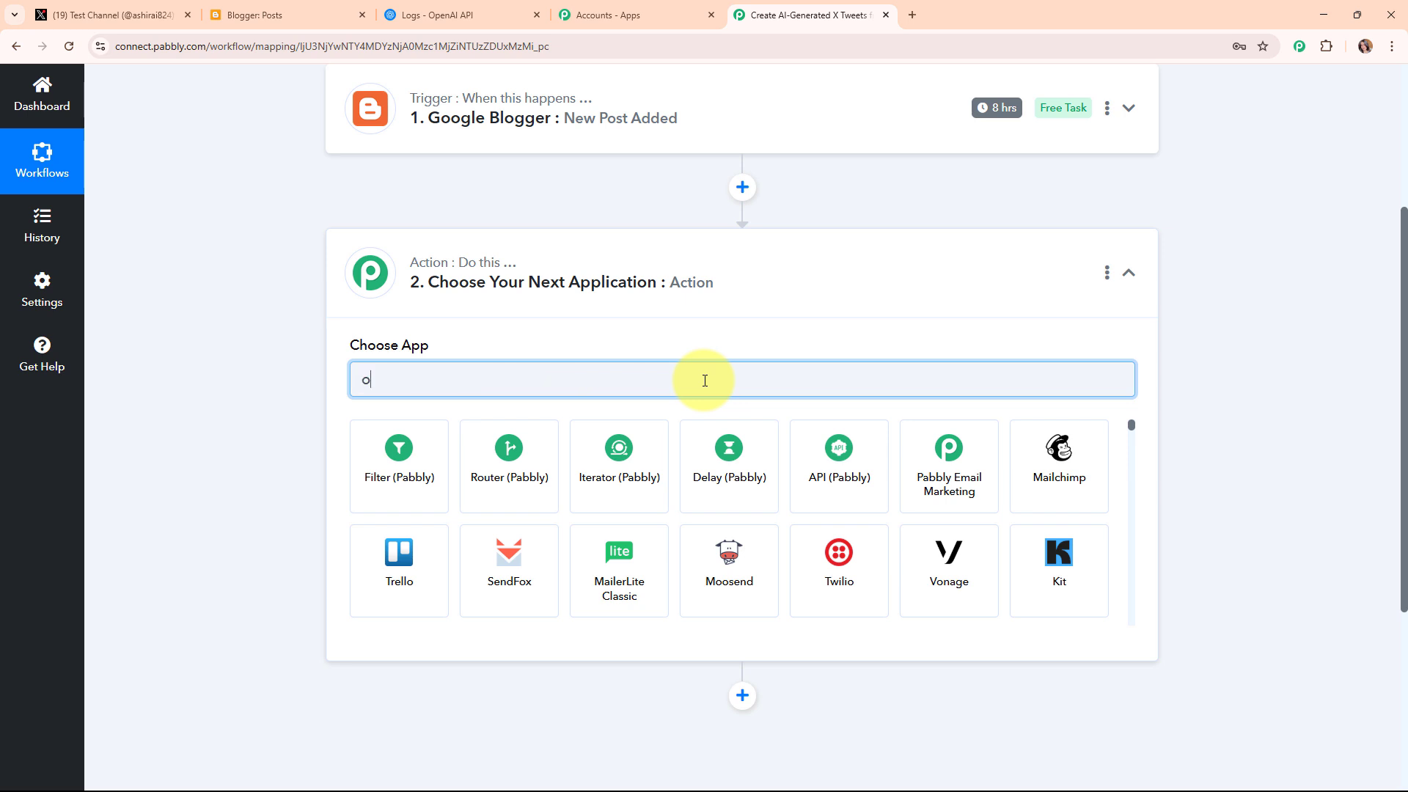
type("pen")
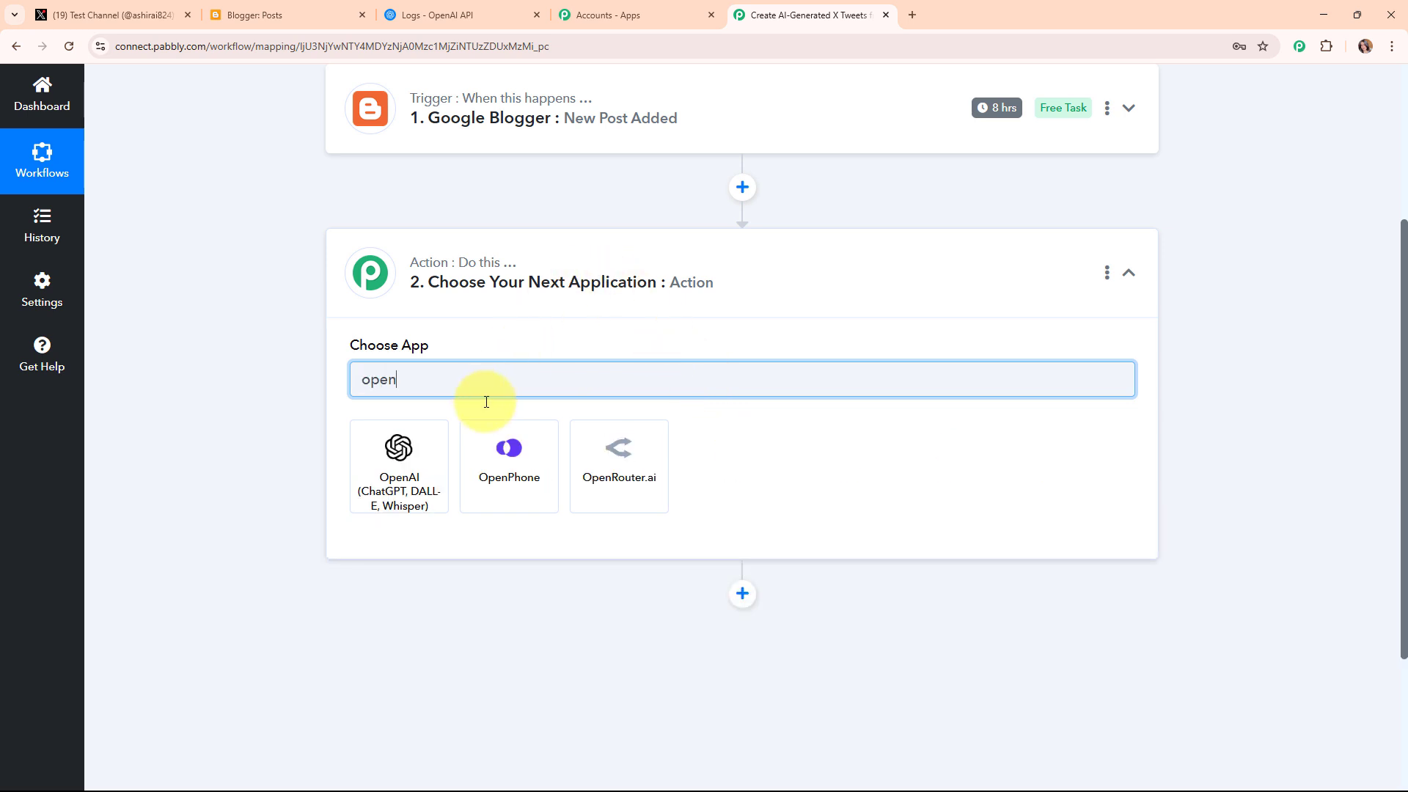
left_click(413, 468)
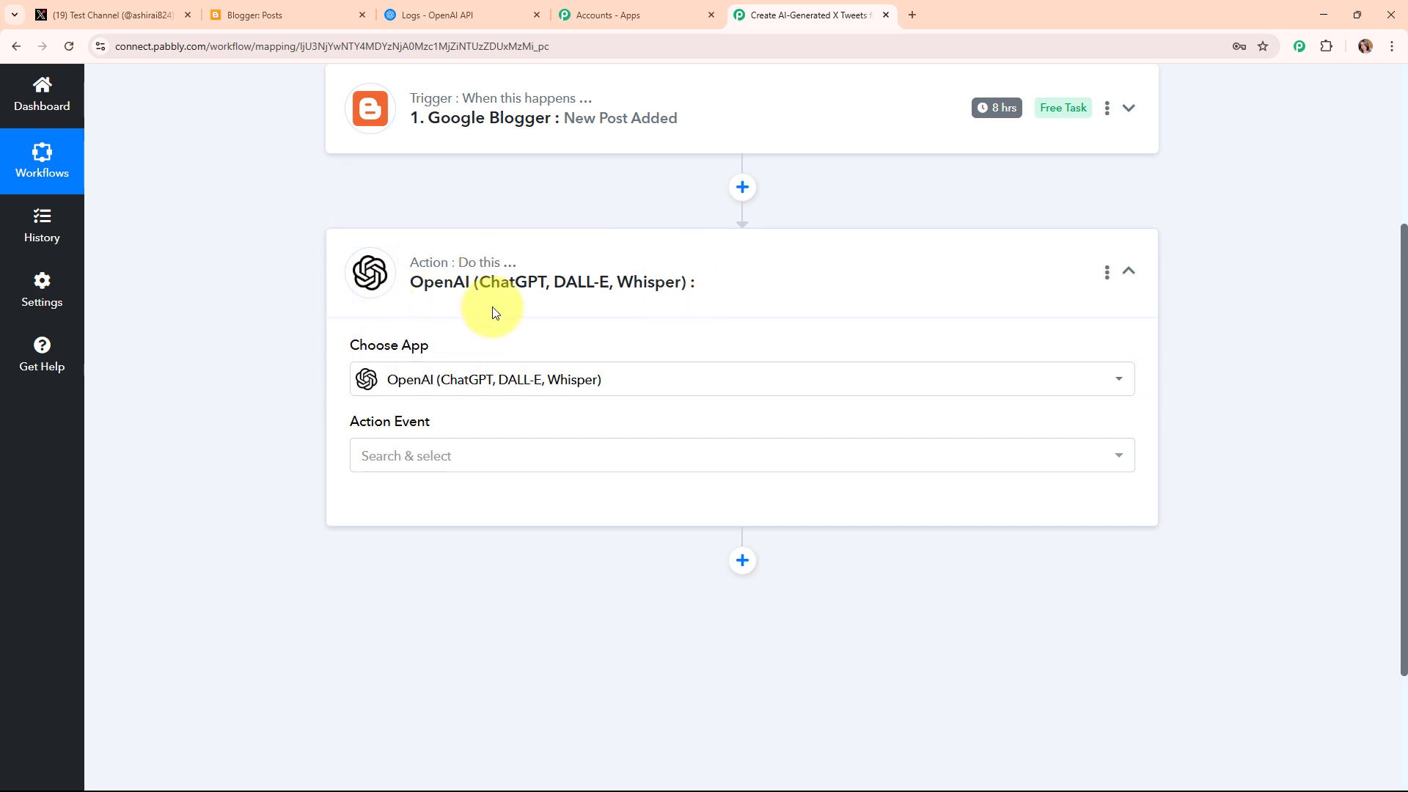
left_click(463, 467)
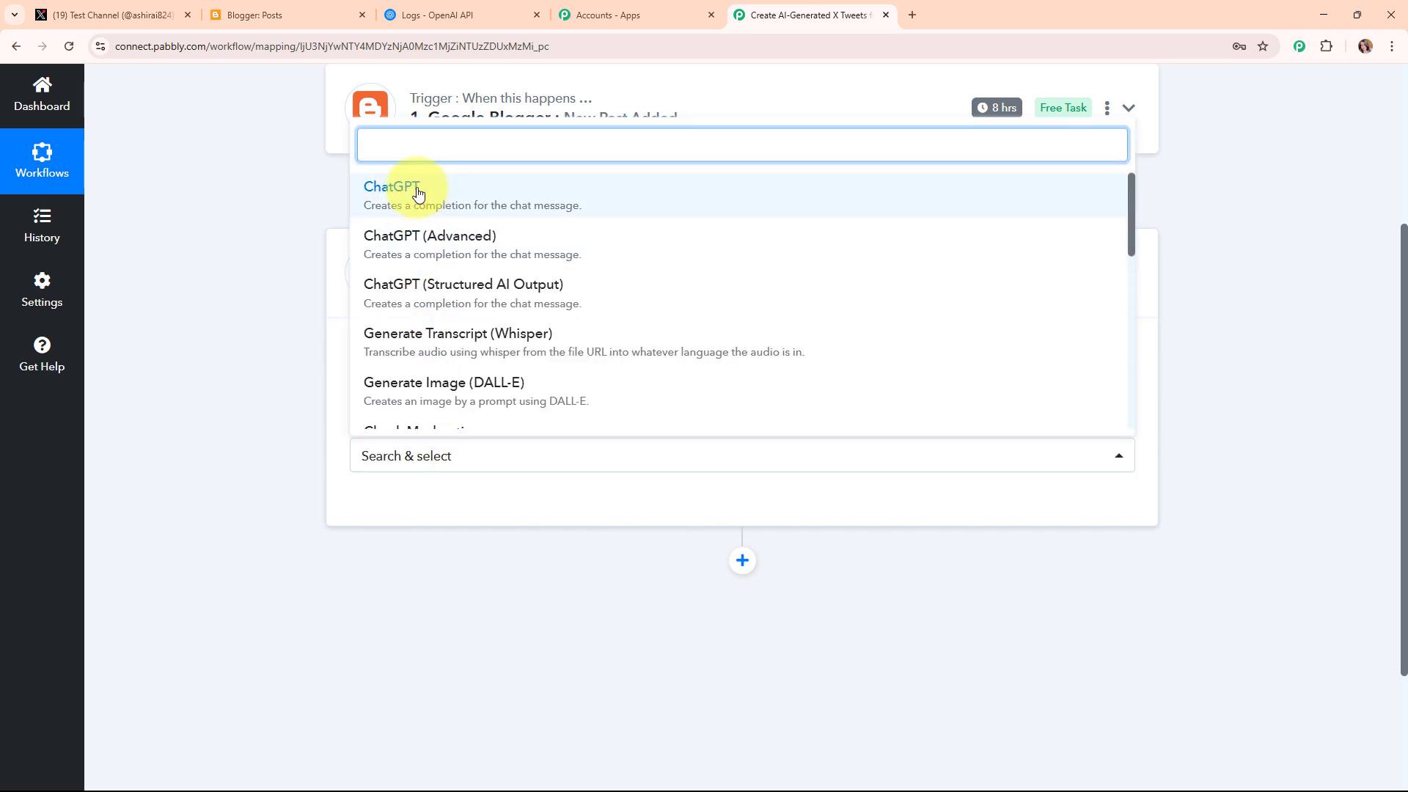
left_click(414, 189)
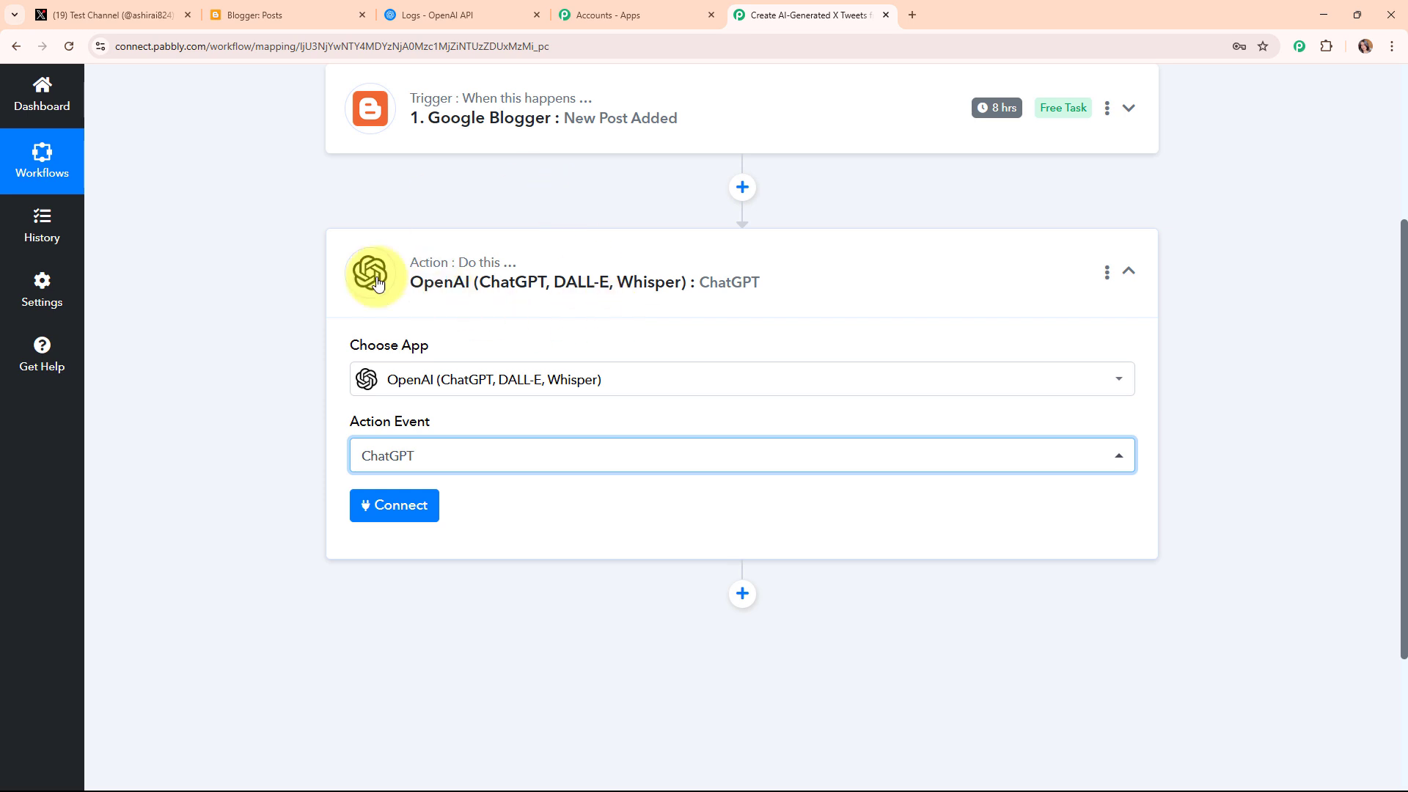
Start adding a new OpenAI connection for the ChatGPT action and check the API key instructions under the token field.
left_click(400, 509)
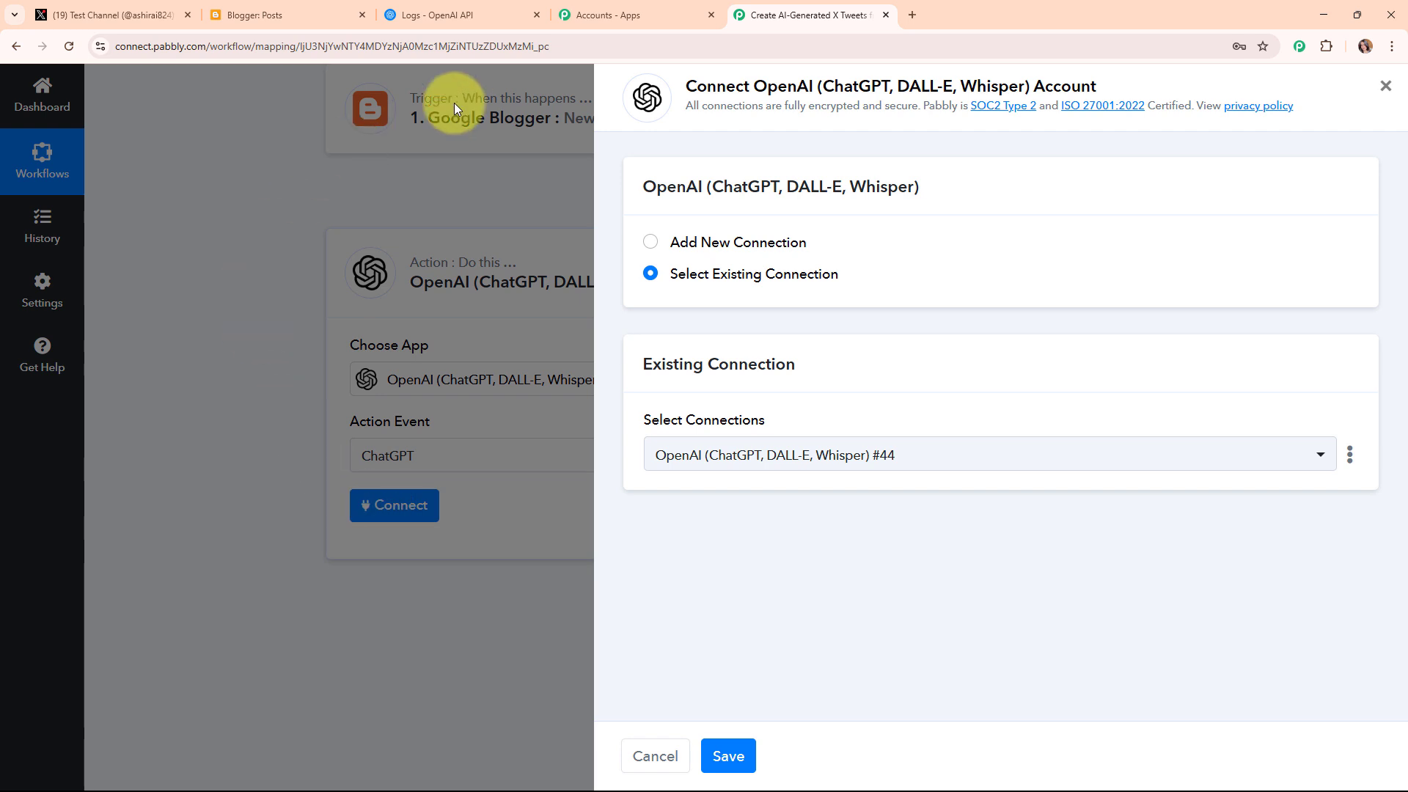
left_click(650, 243)
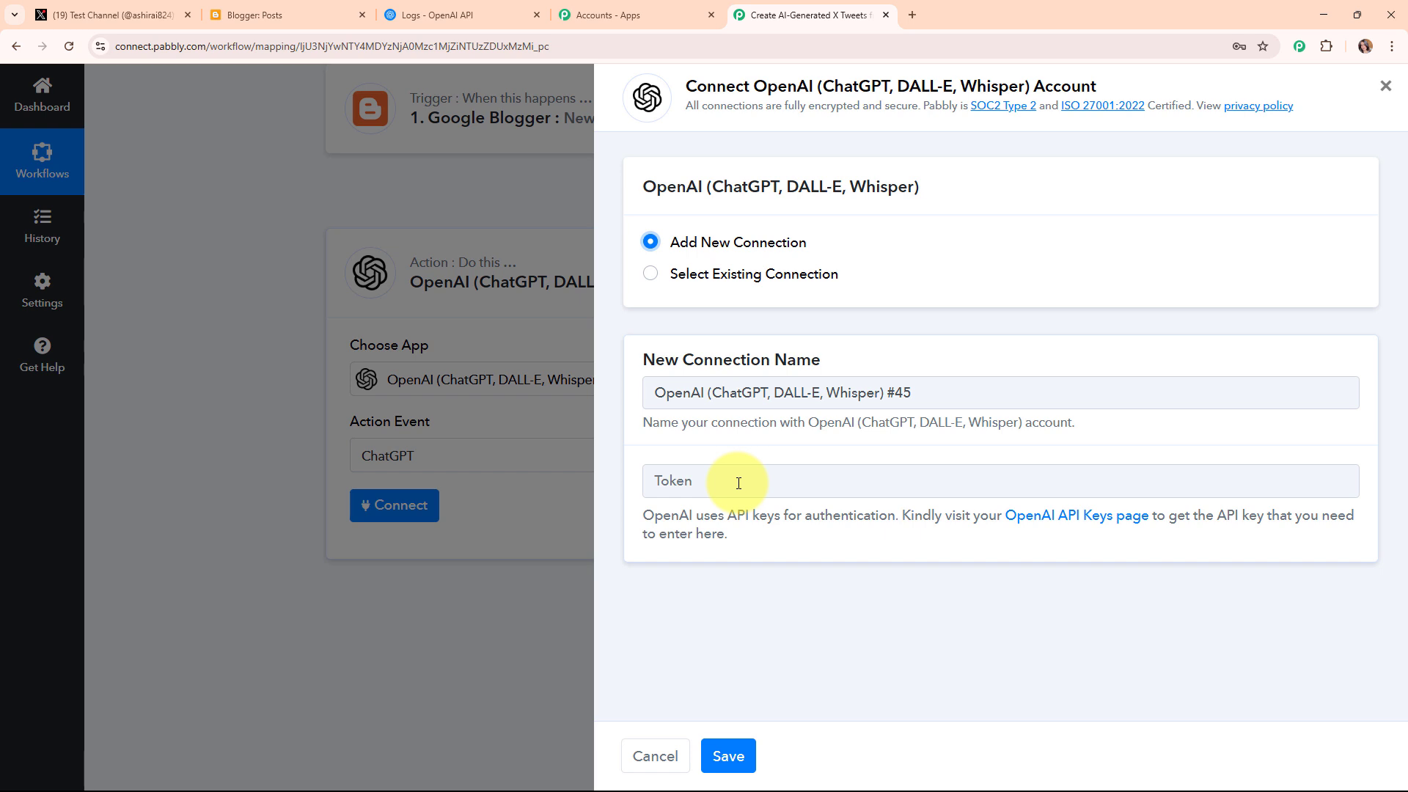
left_click_drag(645, 522, 853, 559)
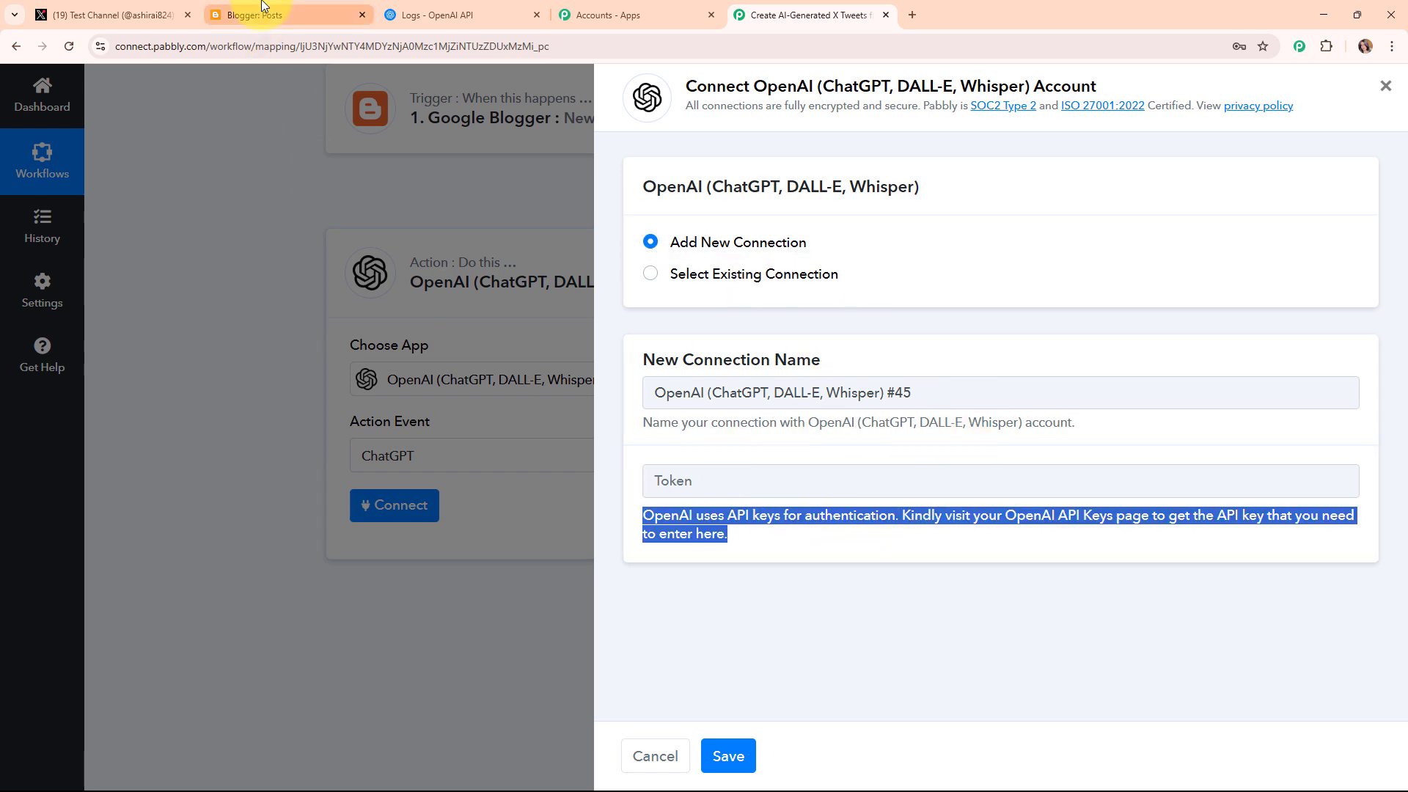
Switch to the OpenAI platform, create a secret API key named X Tweet in the Default project, and copy it.
left_click(439, 14)
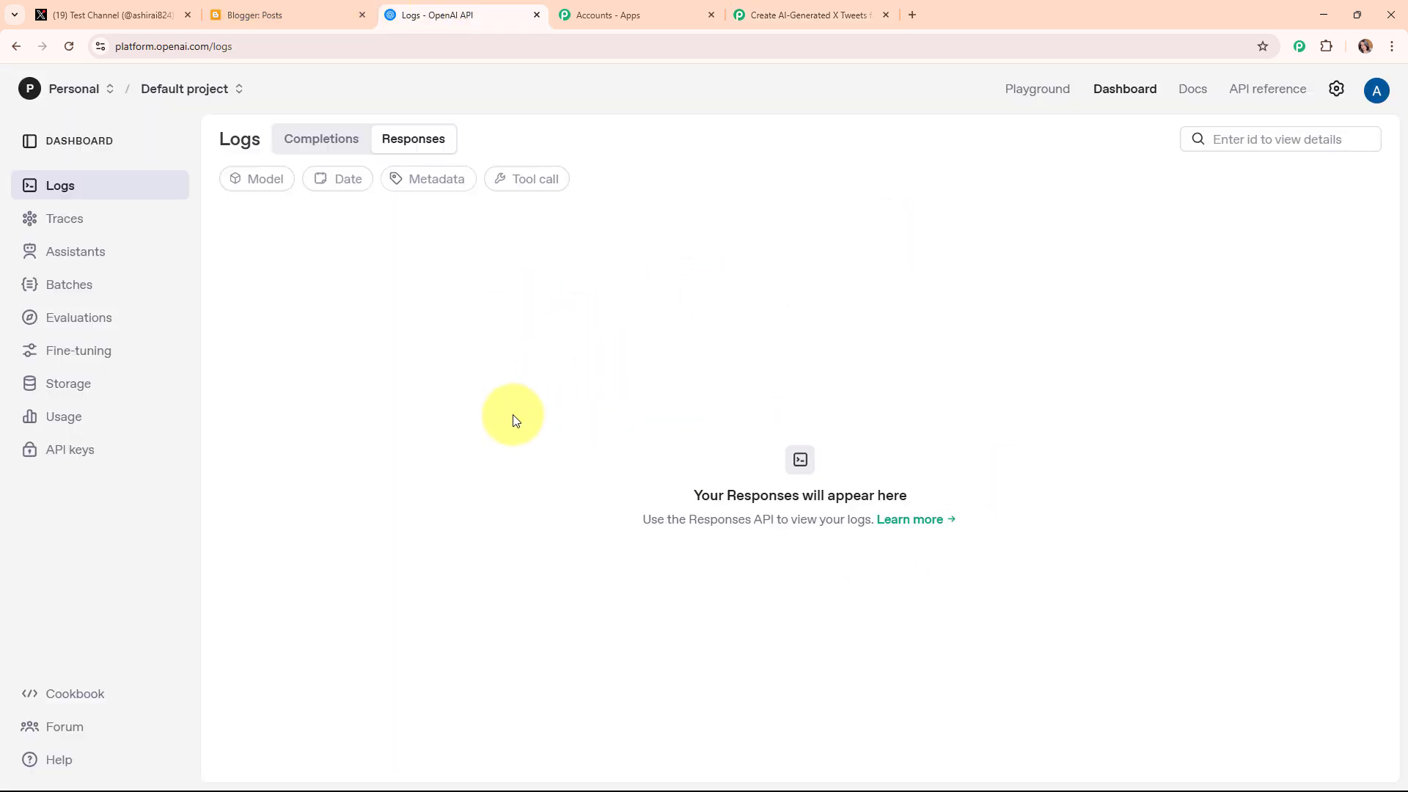
left_click(64, 451)
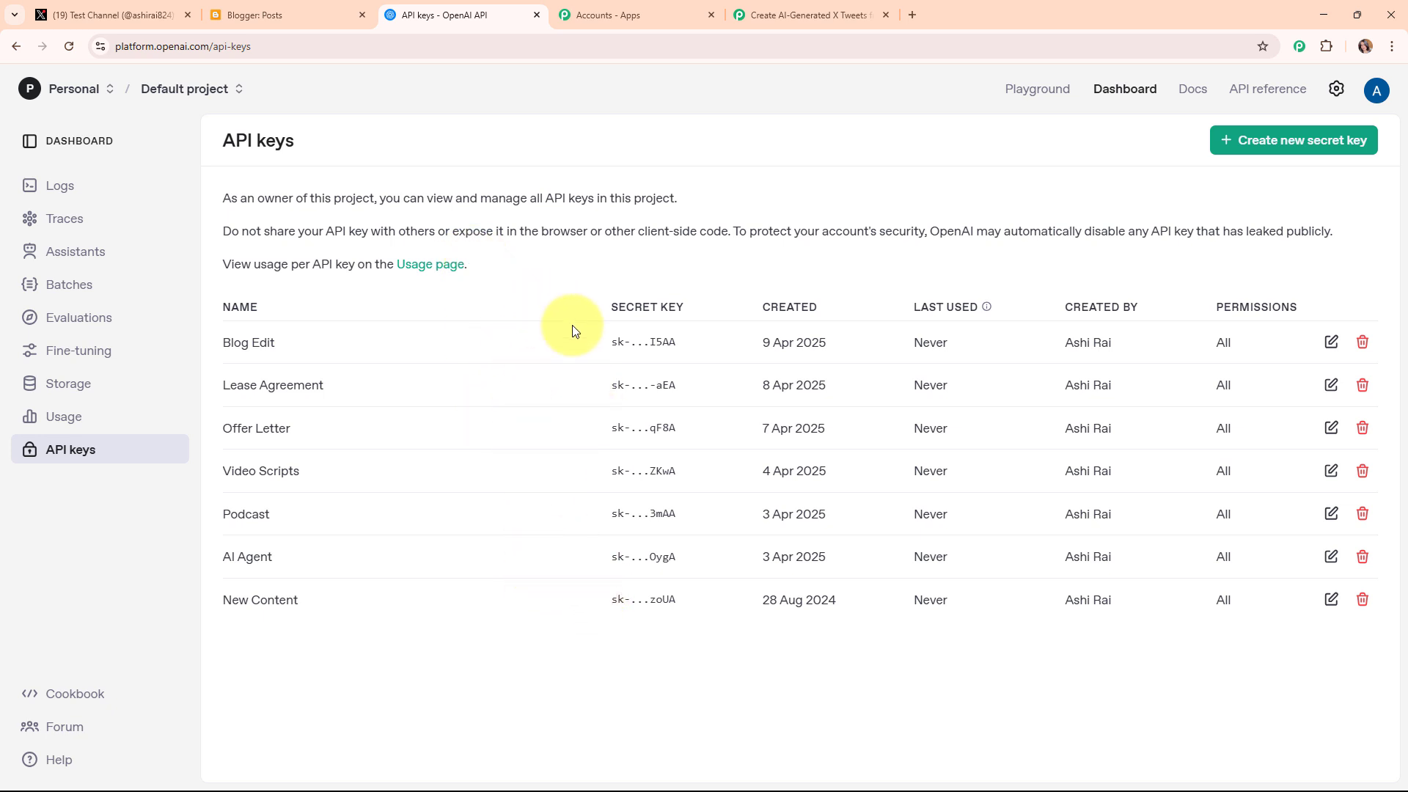
left_click(1299, 158)
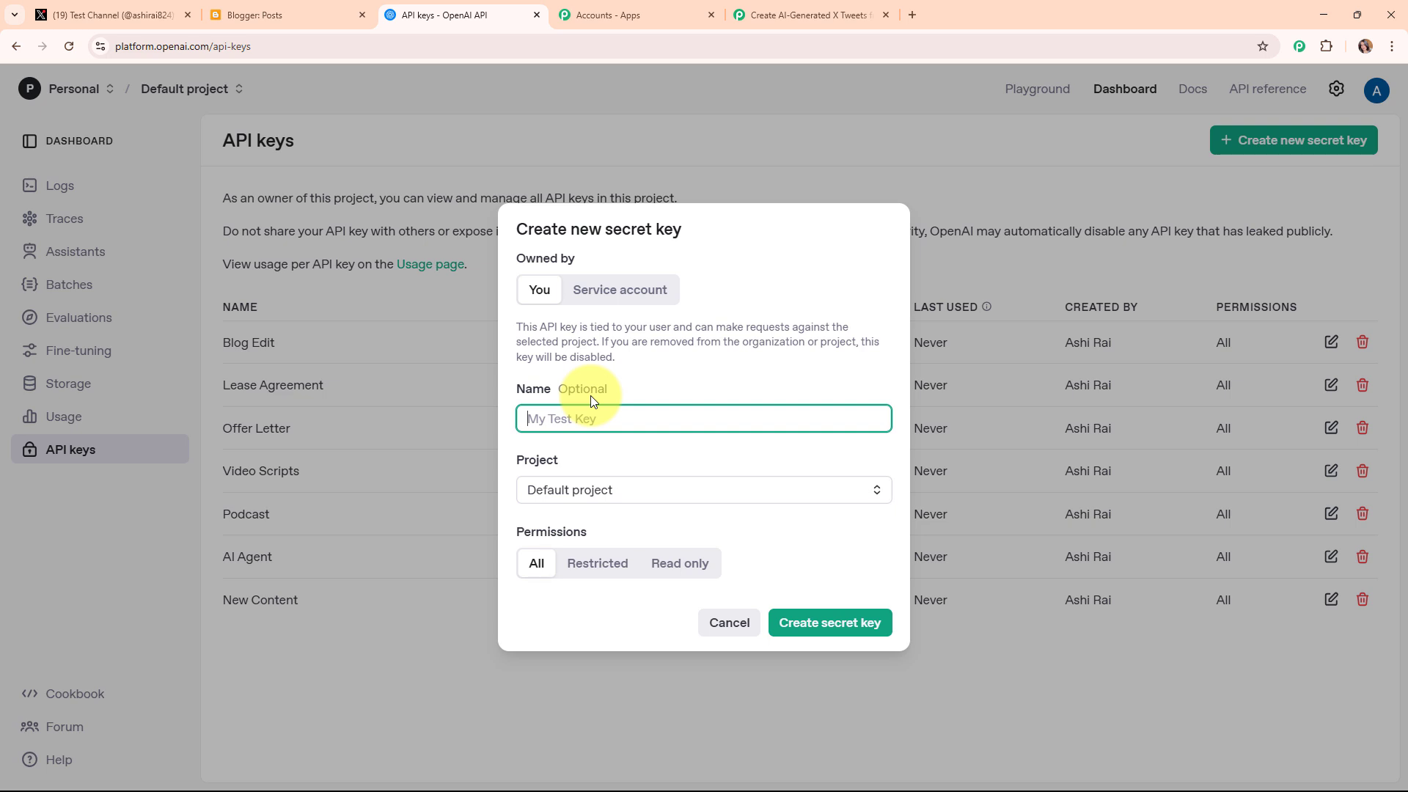
type("X Tweet")
left_click(593, 490)
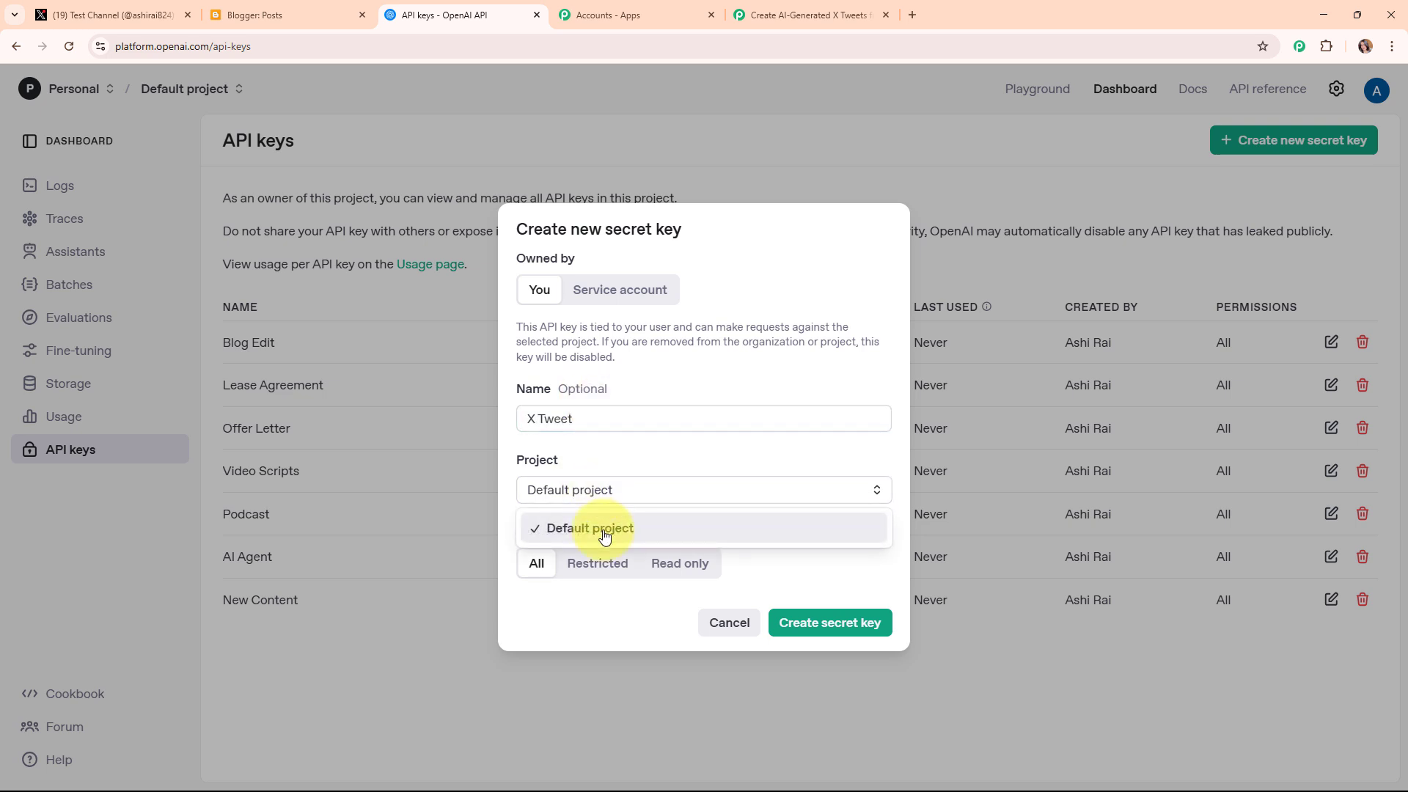
left_click(603, 531)
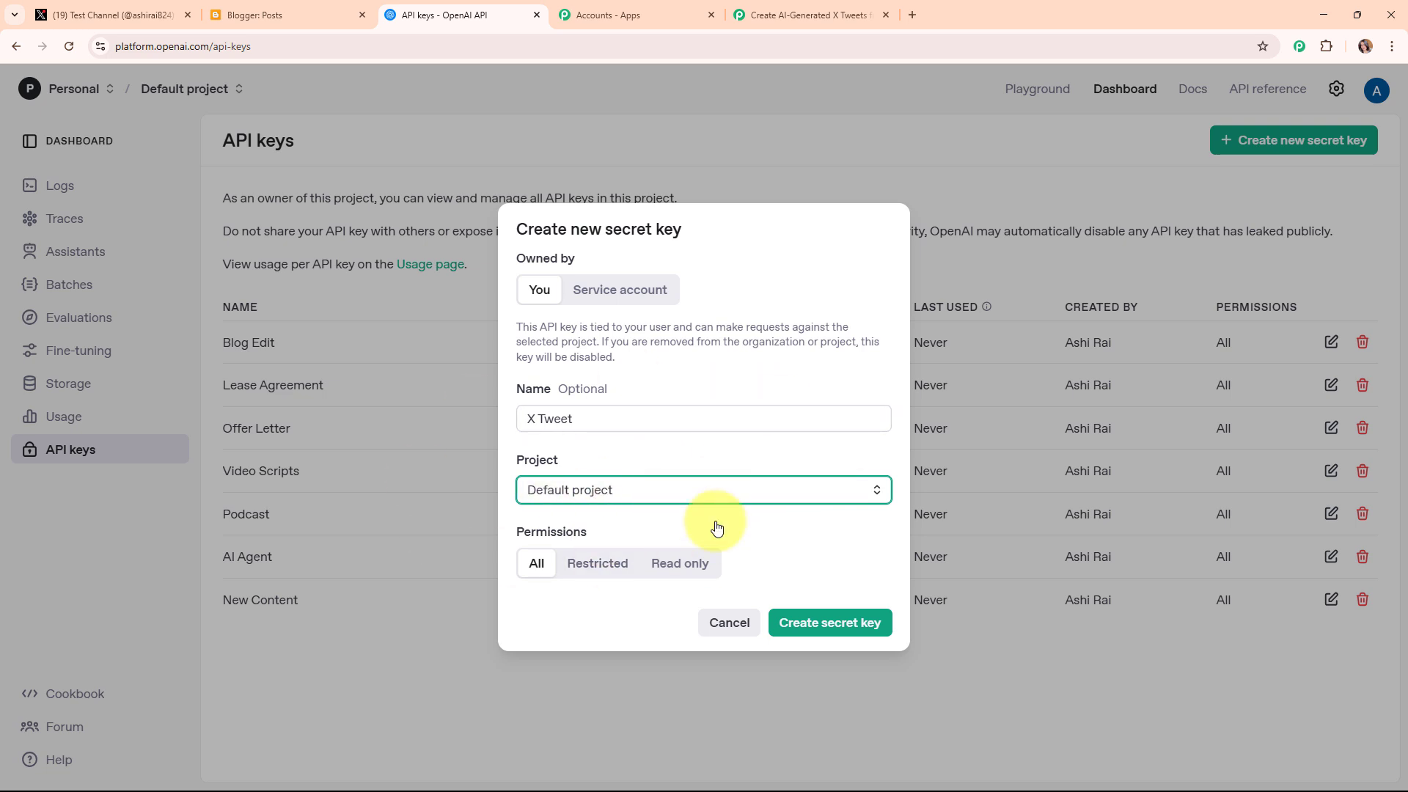
left_click(829, 624)
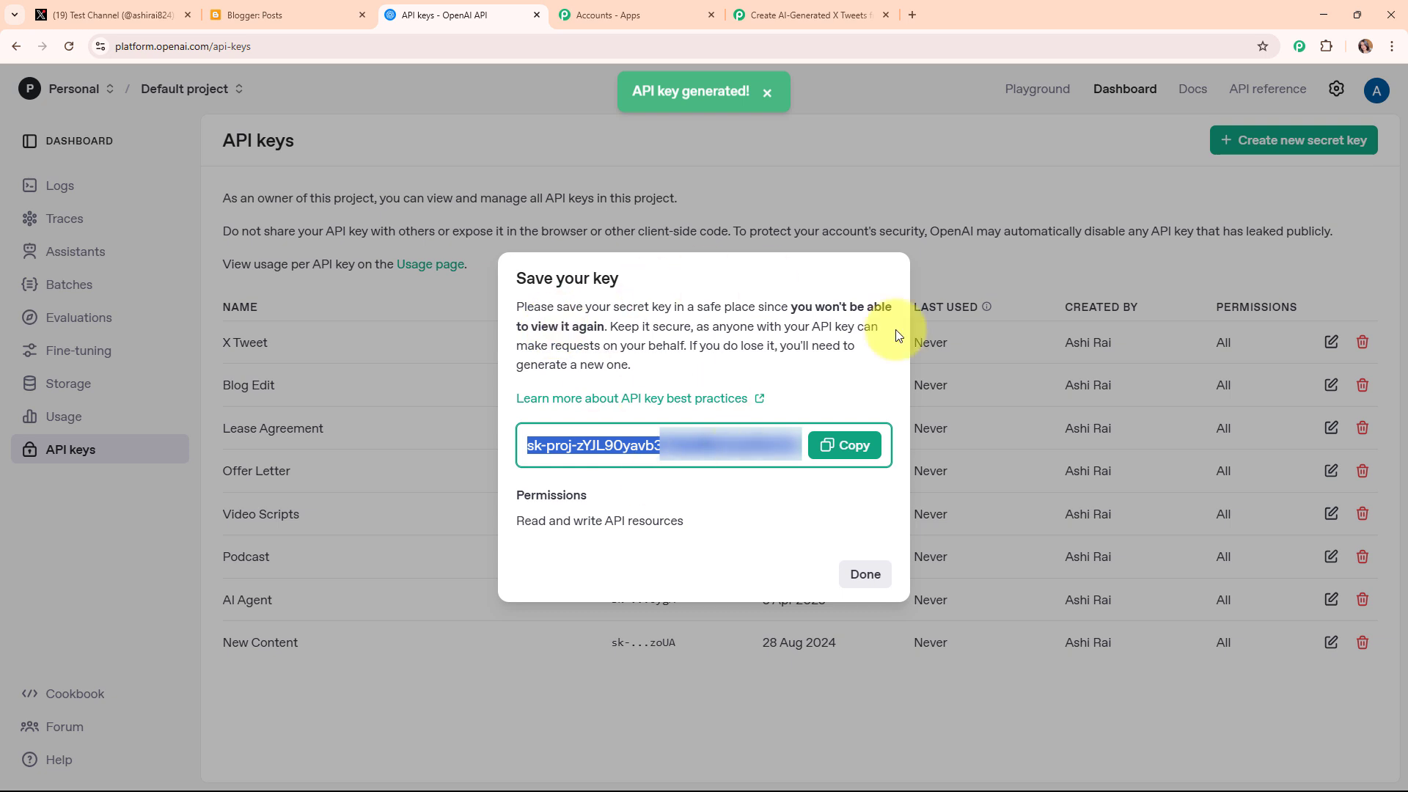
left_click(846, 456)
left_click(848, 574)
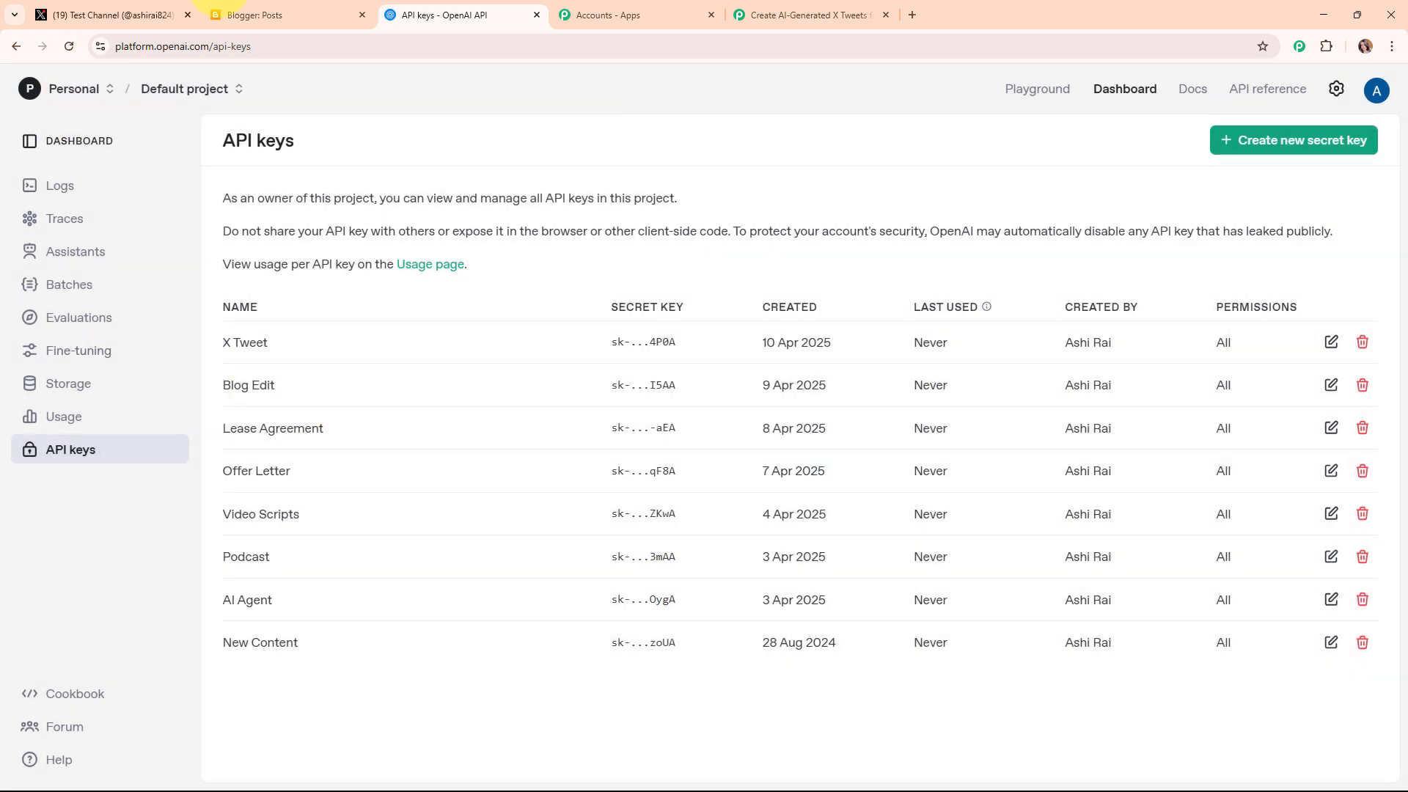
Return to the Pabbly Connect workflow, paste the API key into the new OpenAI connection's token field and save the connection.
left_click(744, 6)
right_click(663, 483)
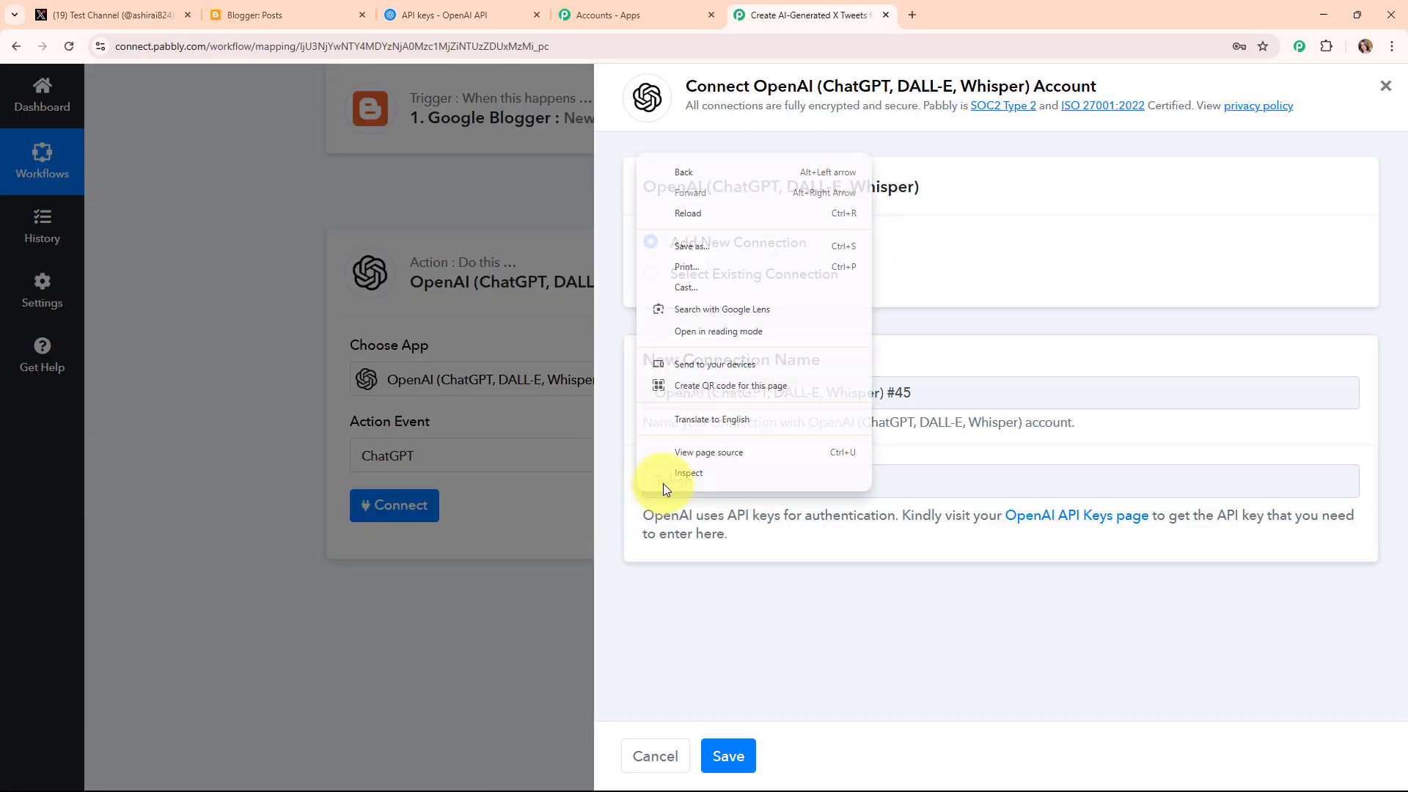
left_click(723, 316)
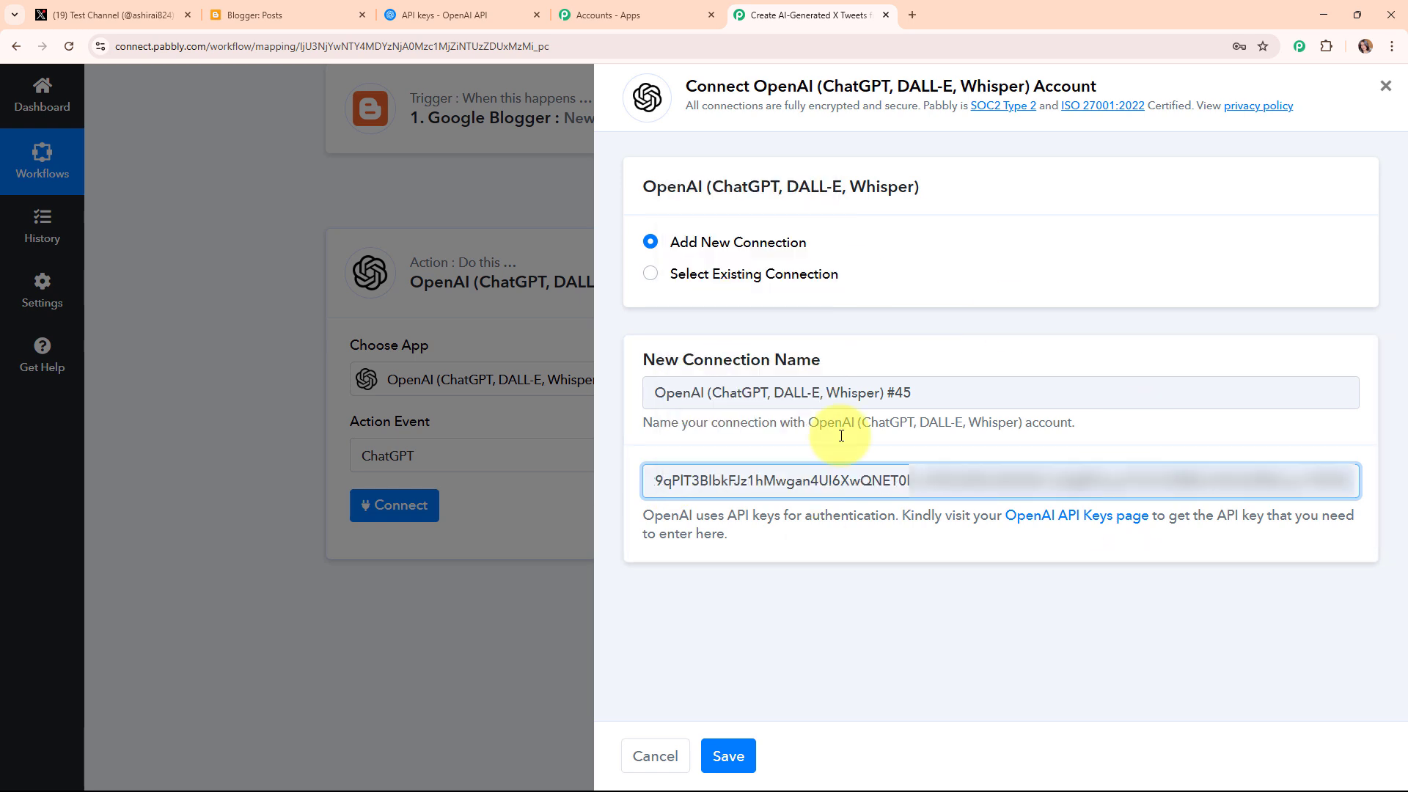
left_click(723, 756)
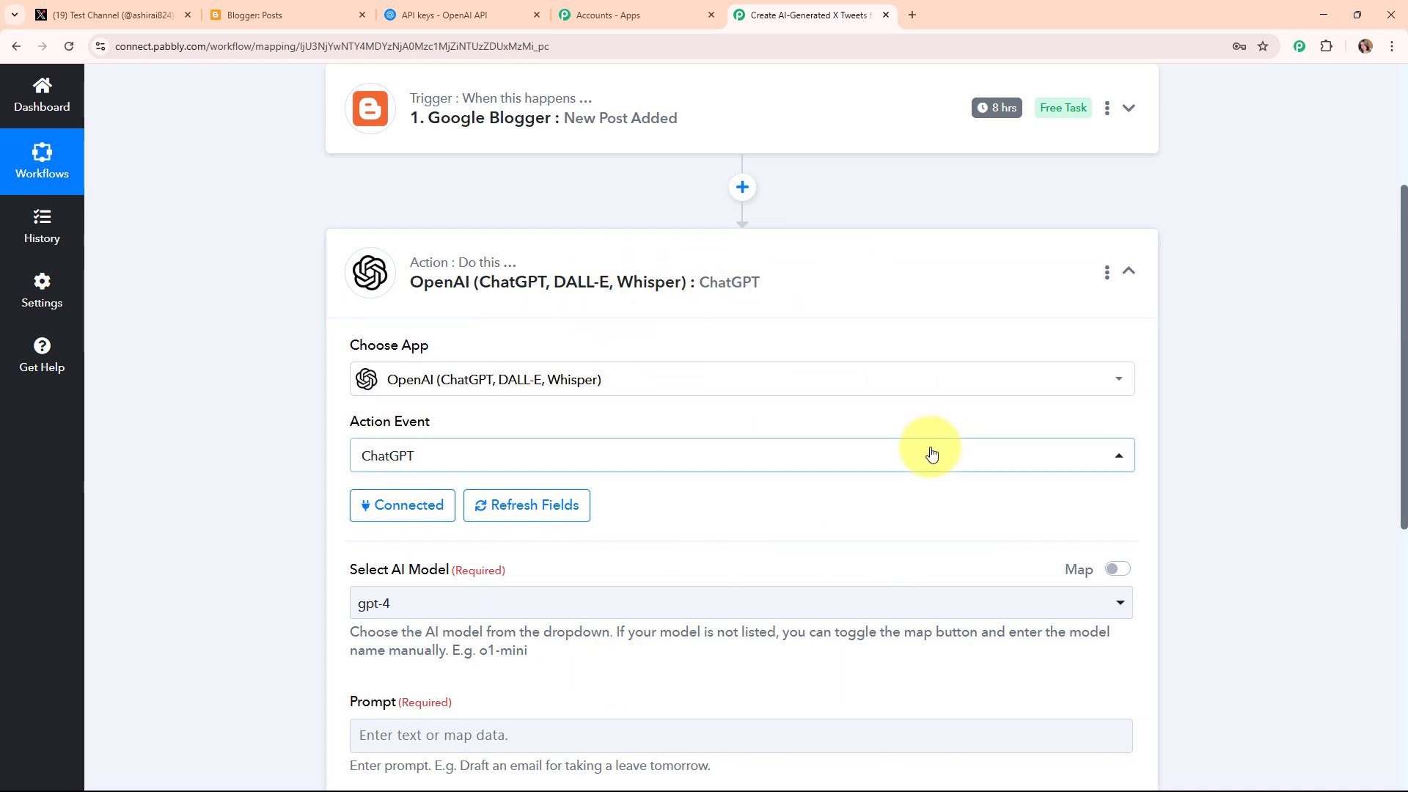
Review the available AI models for the ChatGPT action and select gpt-4.
scroll(999, 474, "down", 4)
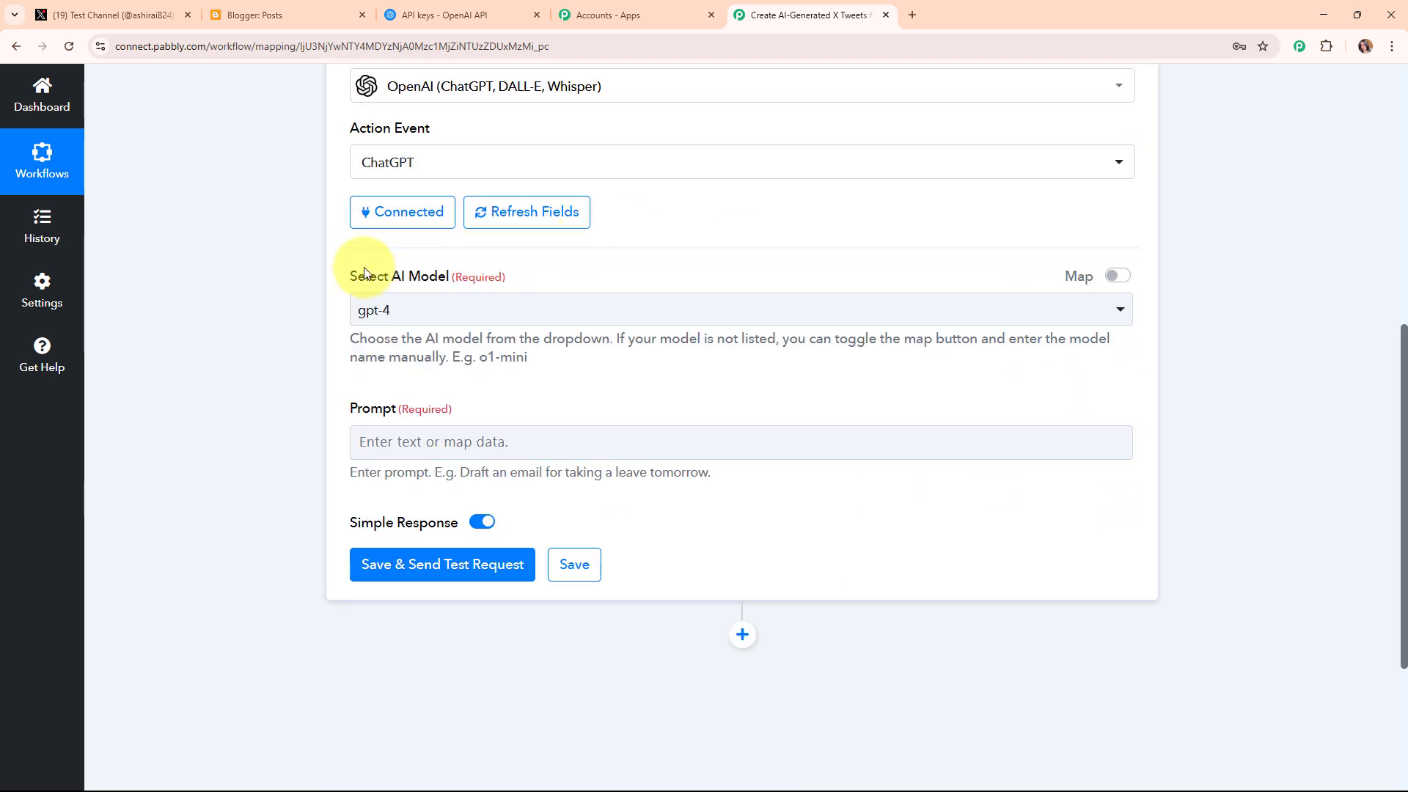
left_click_drag(338, 275, 810, 284)
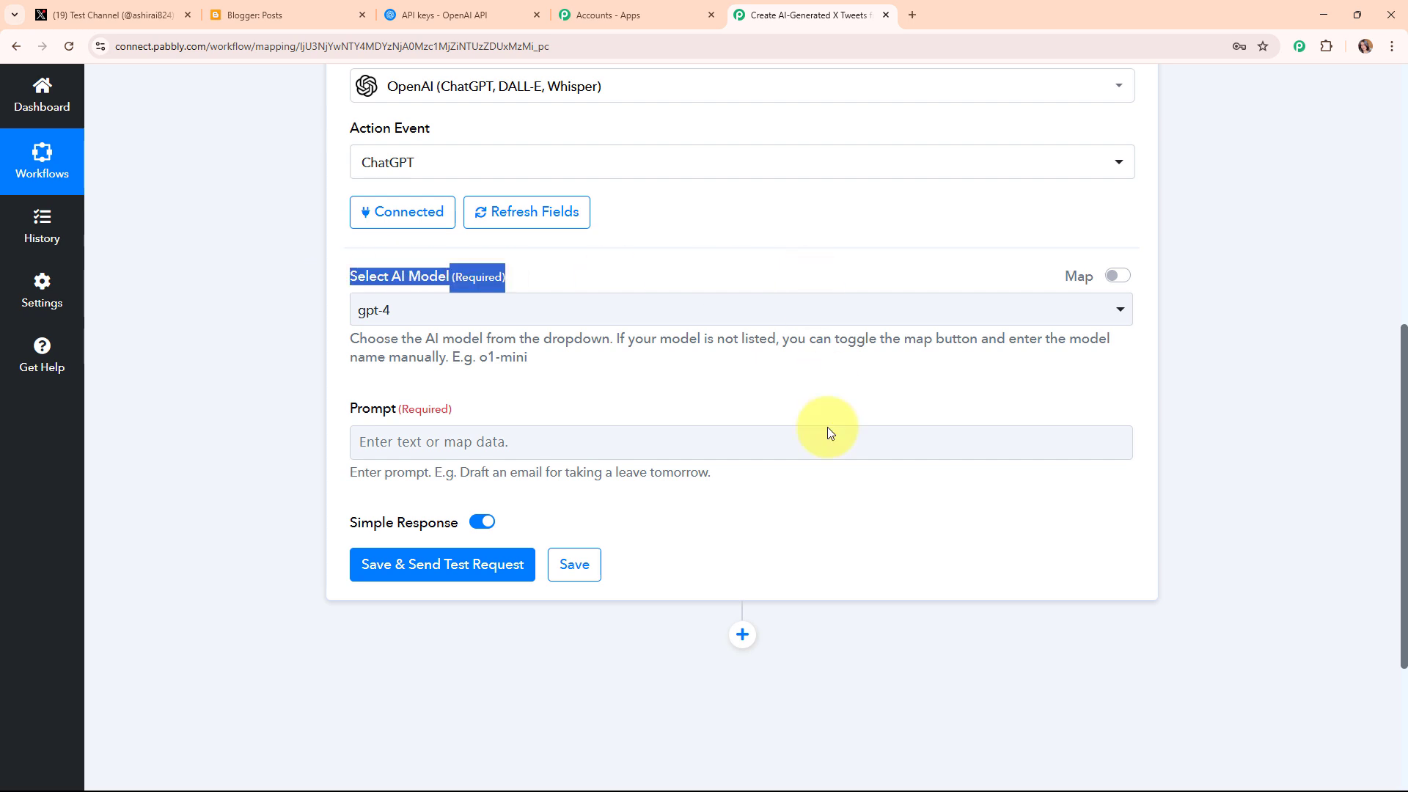
left_click(744, 307)
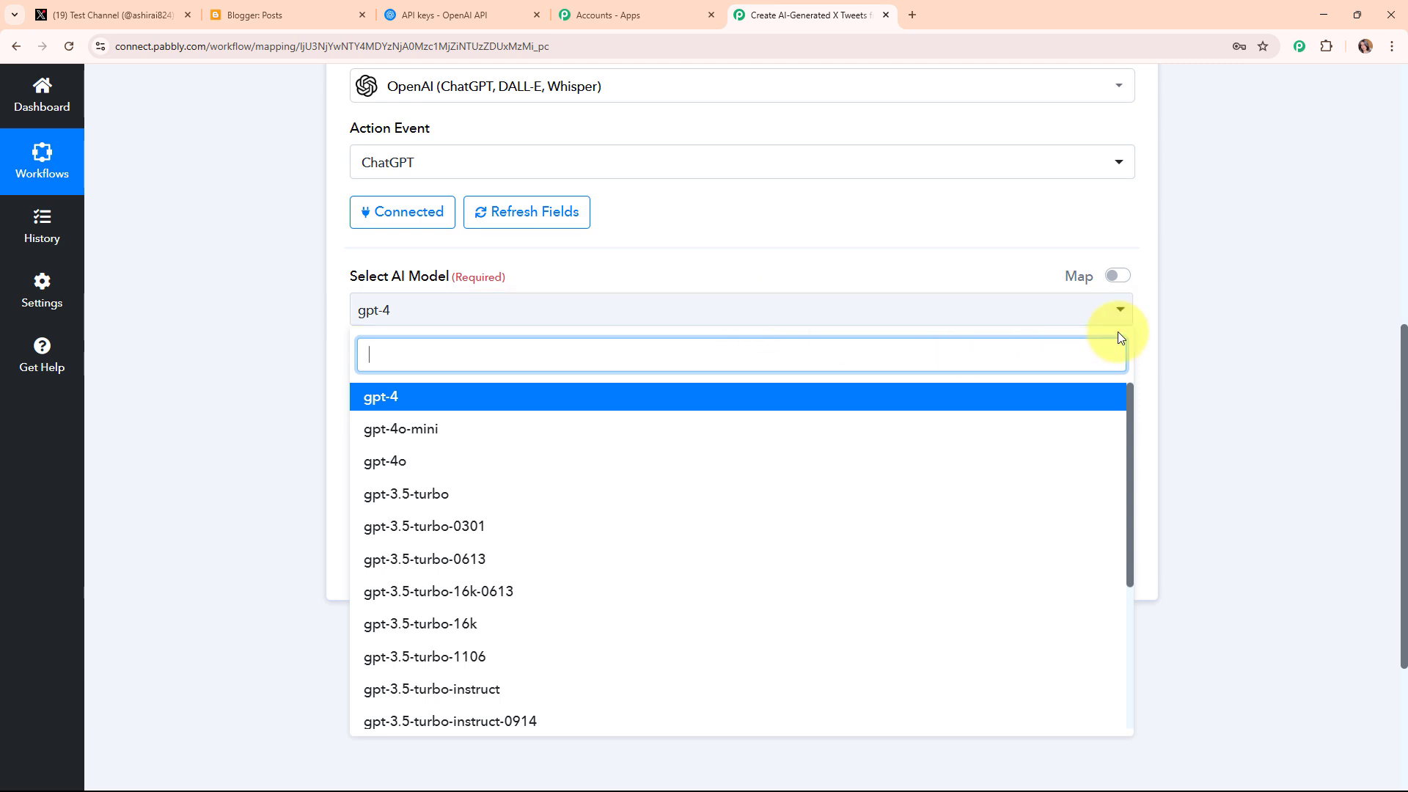
scroll(902, 336, "down", 5)
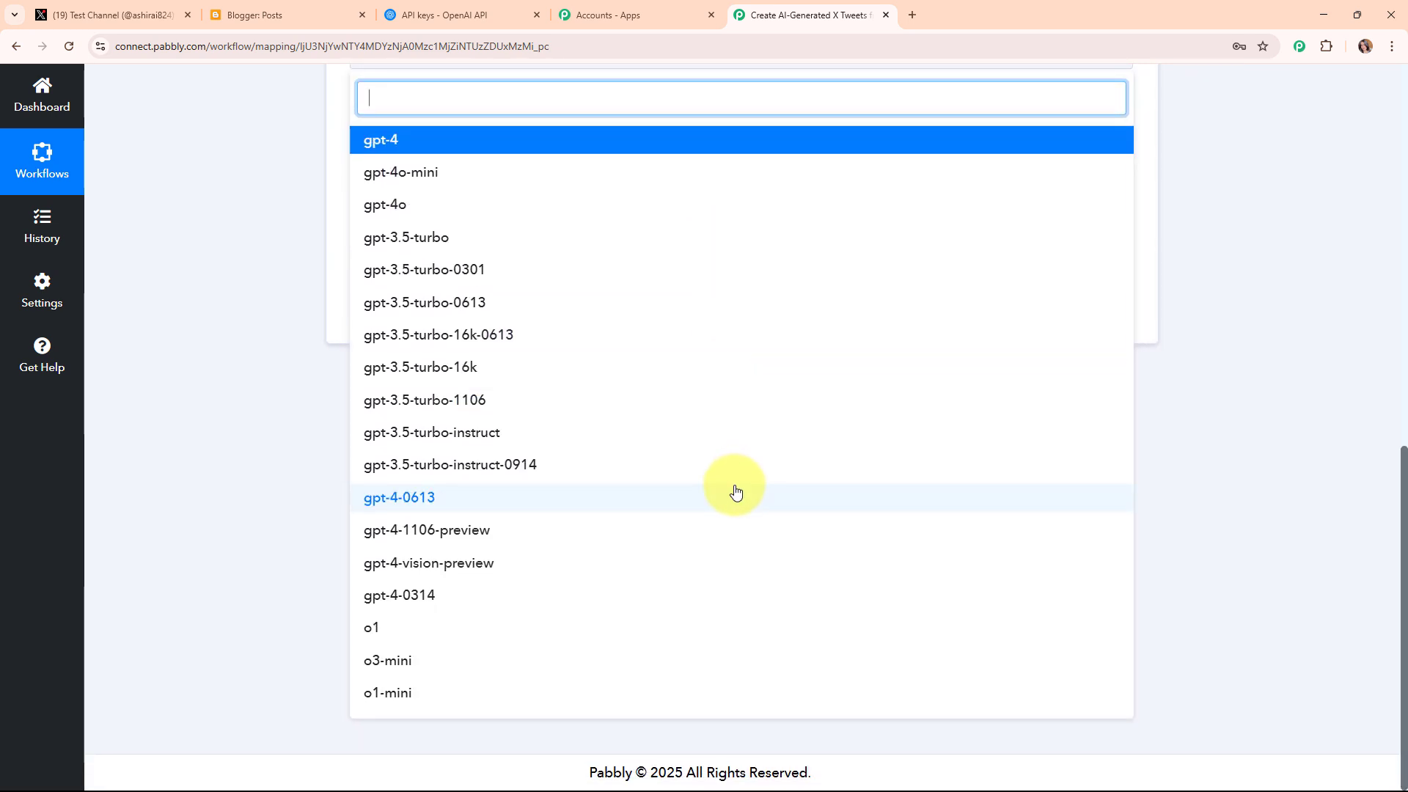
scroll(732, 481, "up", 2)
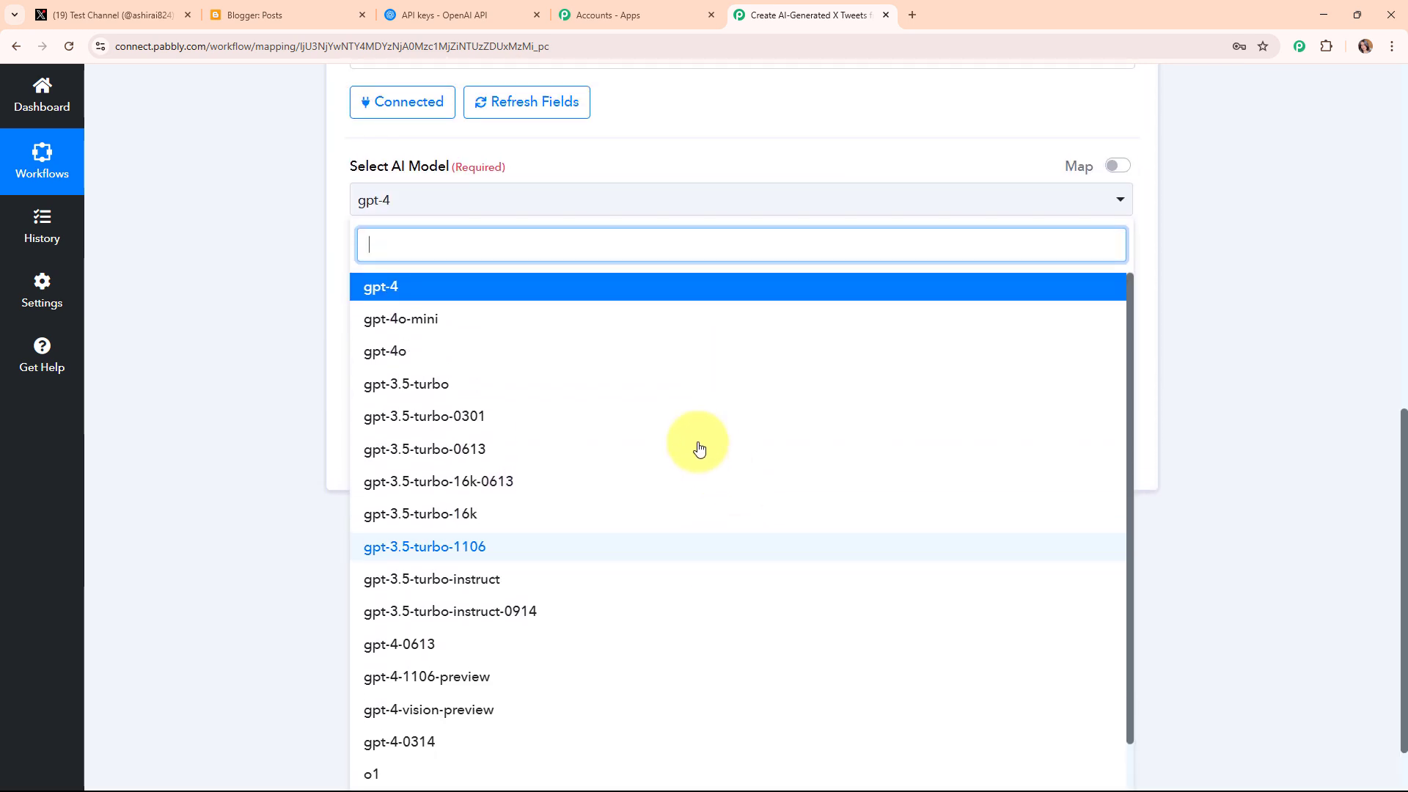
left_click(398, 293)
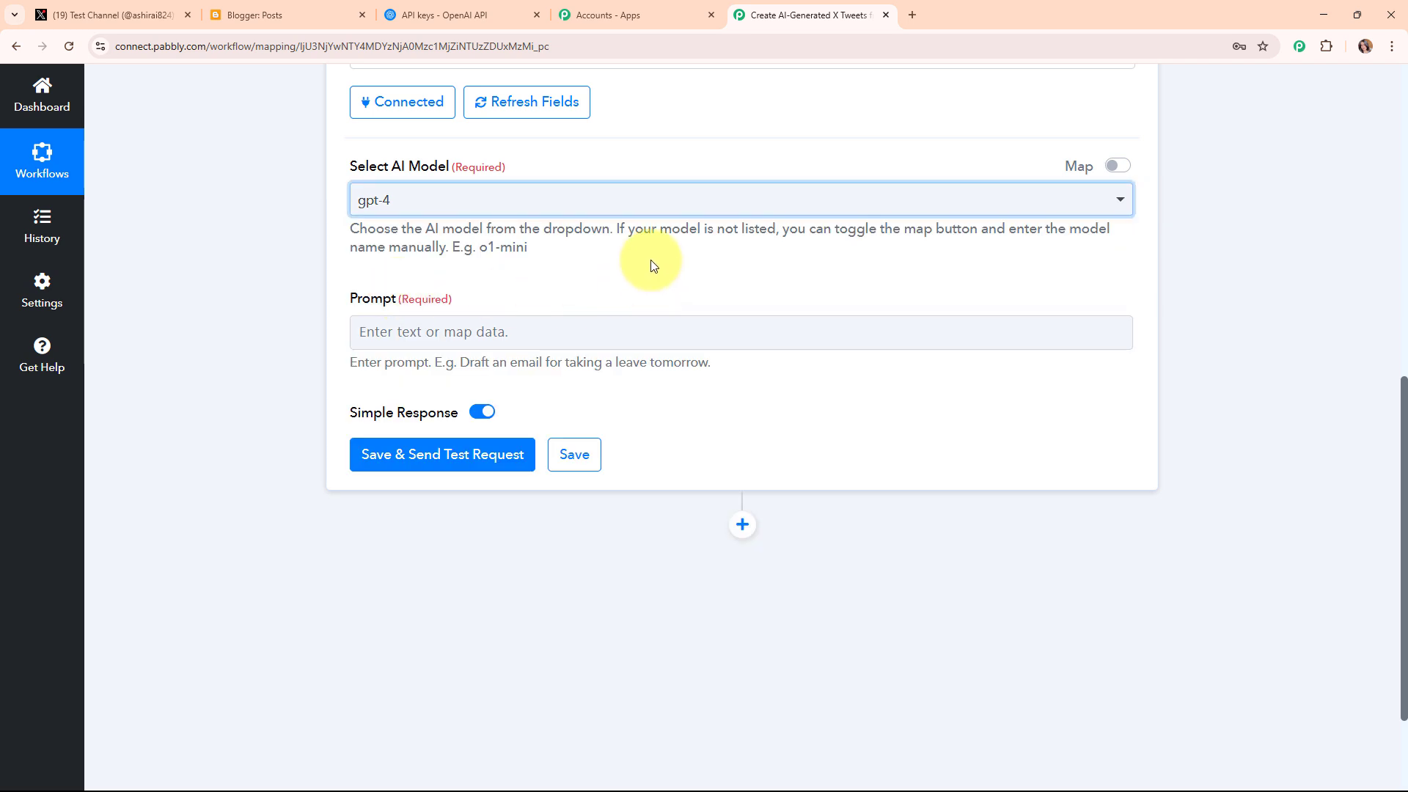
scroll(650, 260, "up", 3)
scroll(733, 322, "down", 3)
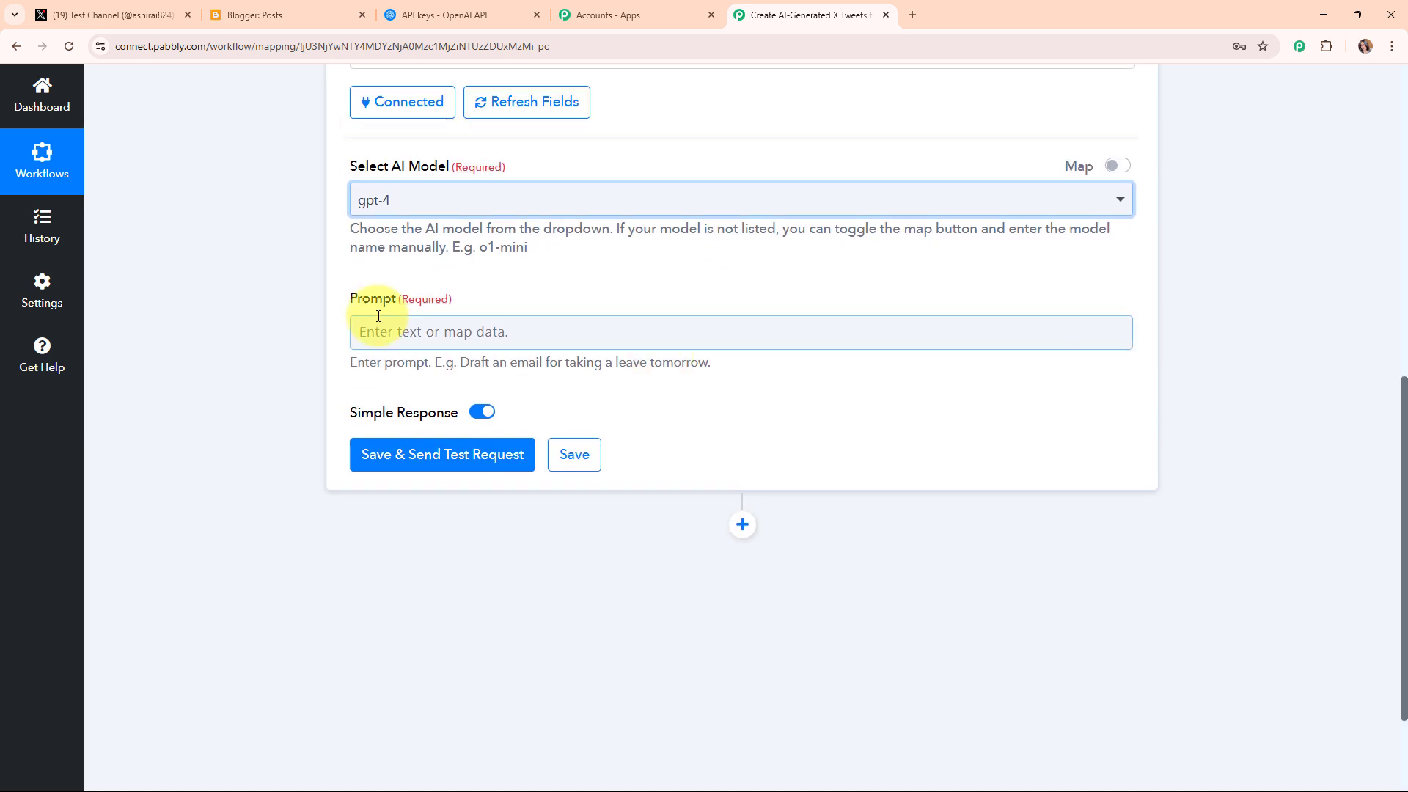
Fill in the prompt requesting an engaging standalone X tweet from the blog, under 250 characters, conversational, with a strong CTA and the blog's original tone.
left_click_drag(337, 305, 491, 311)
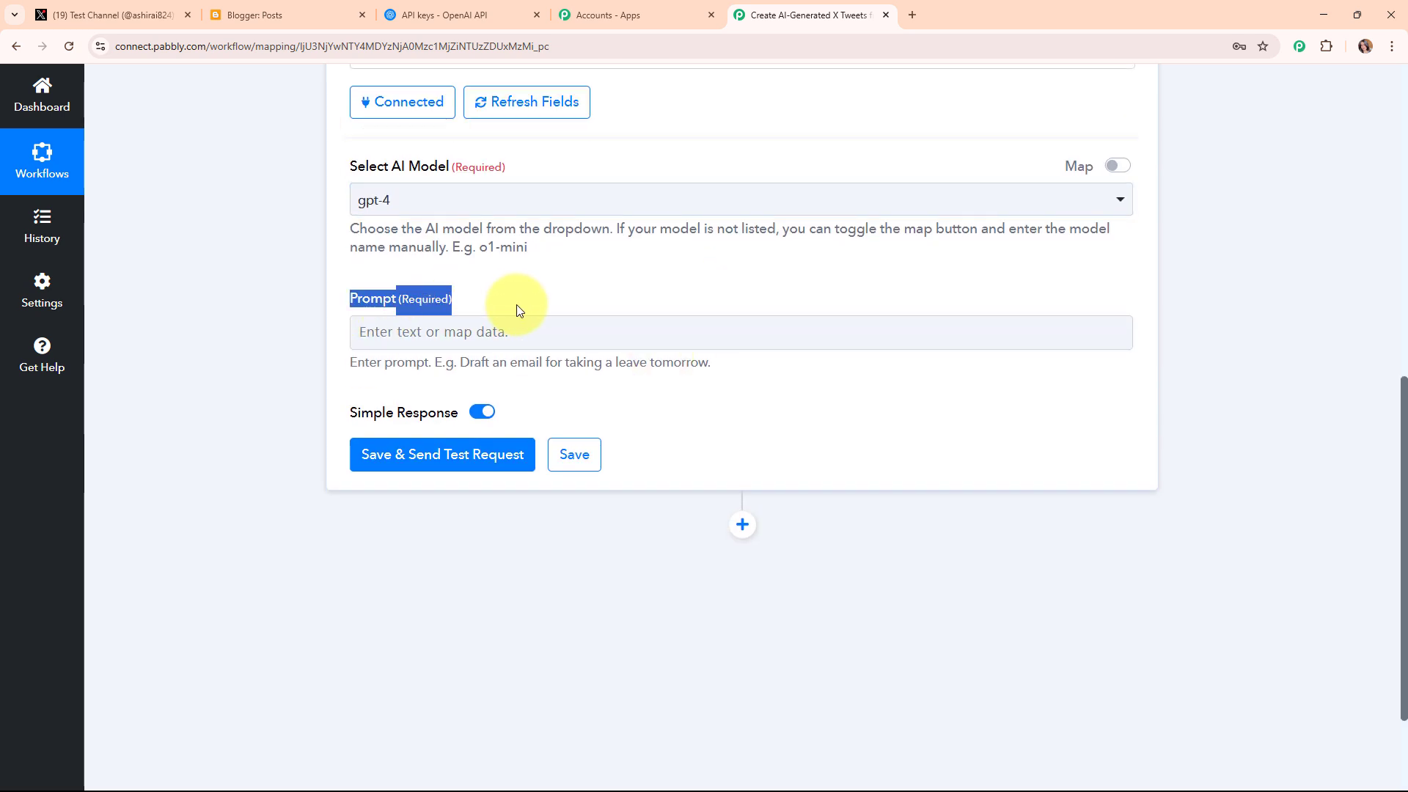
left_click(517, 309)
left_click(363, 334)
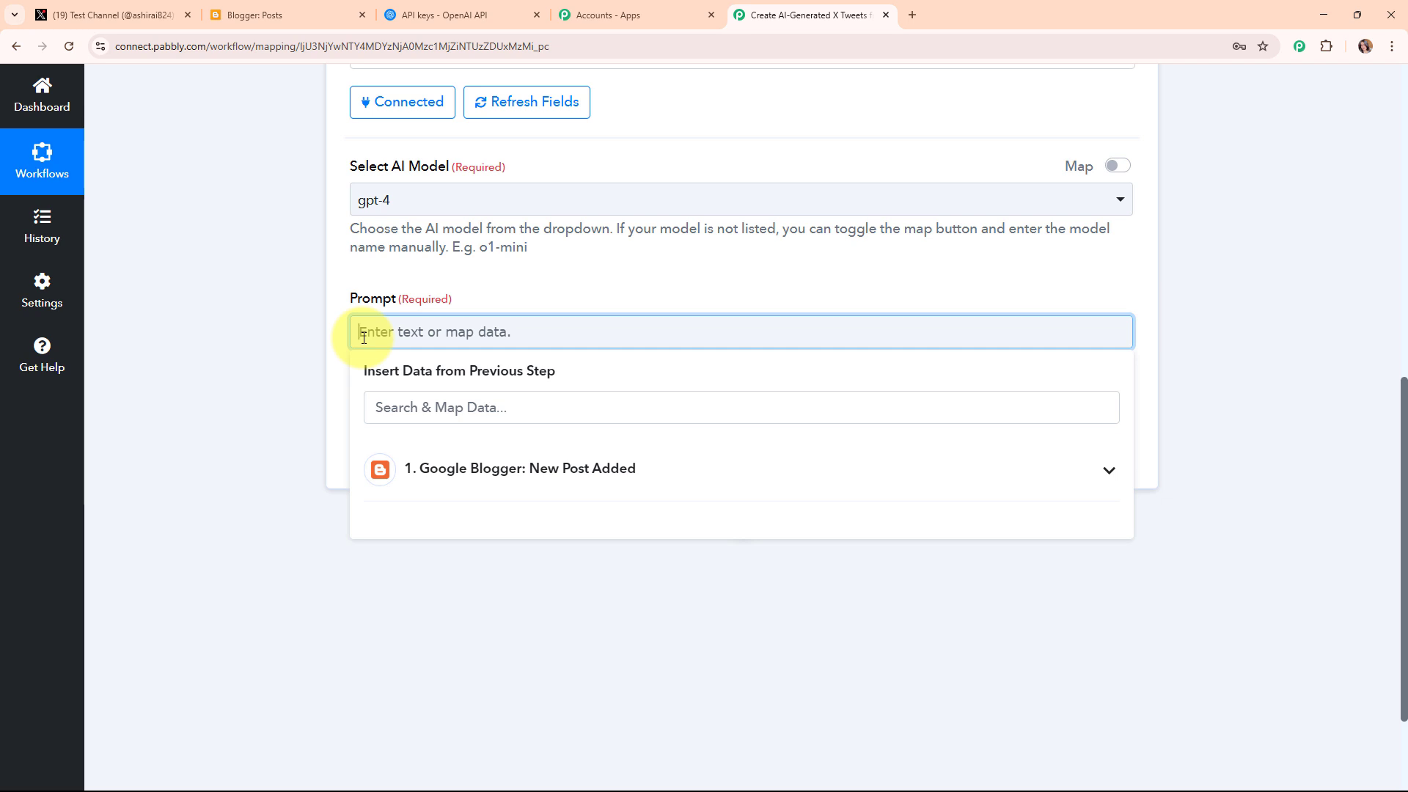
key("ctrl+v")
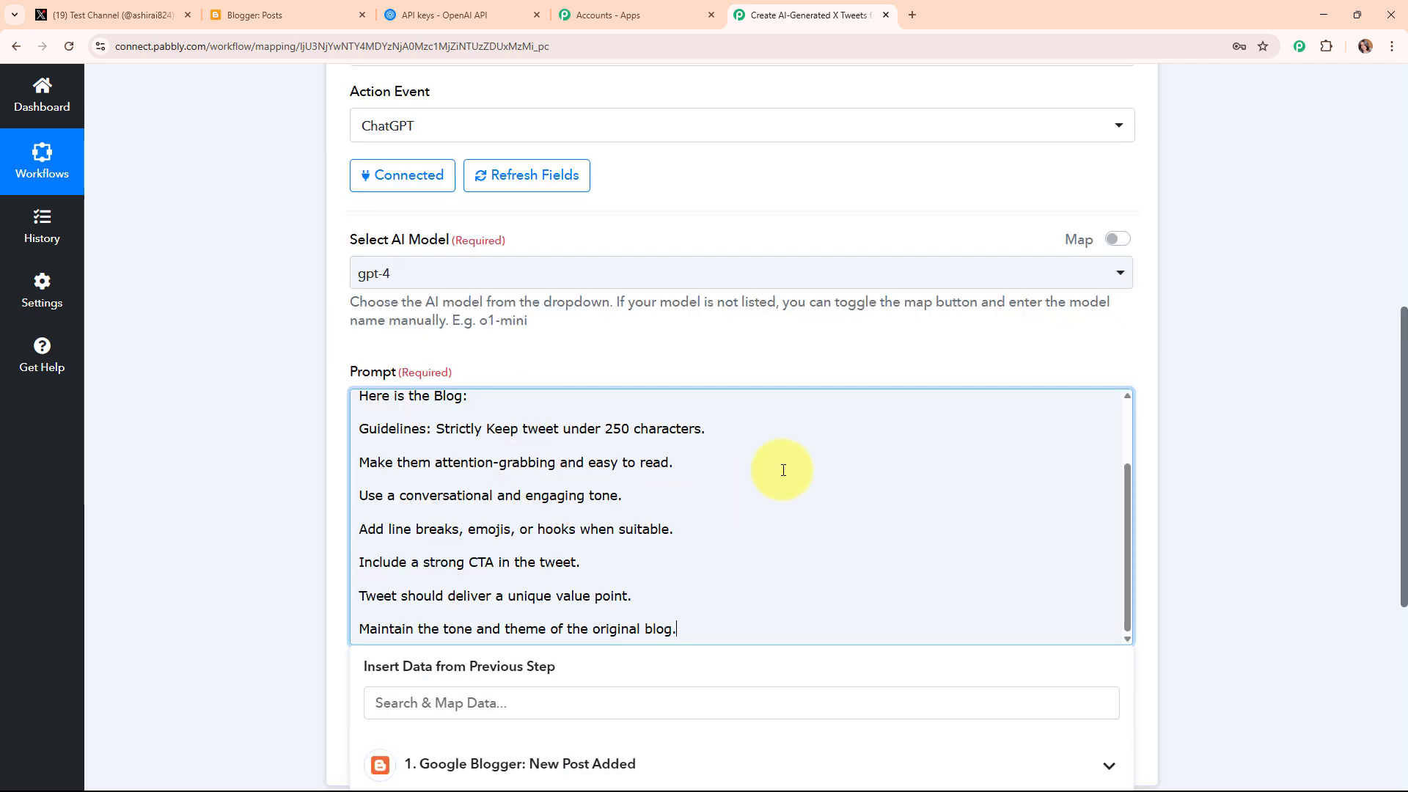
scroll(782, 472, "up", 3)
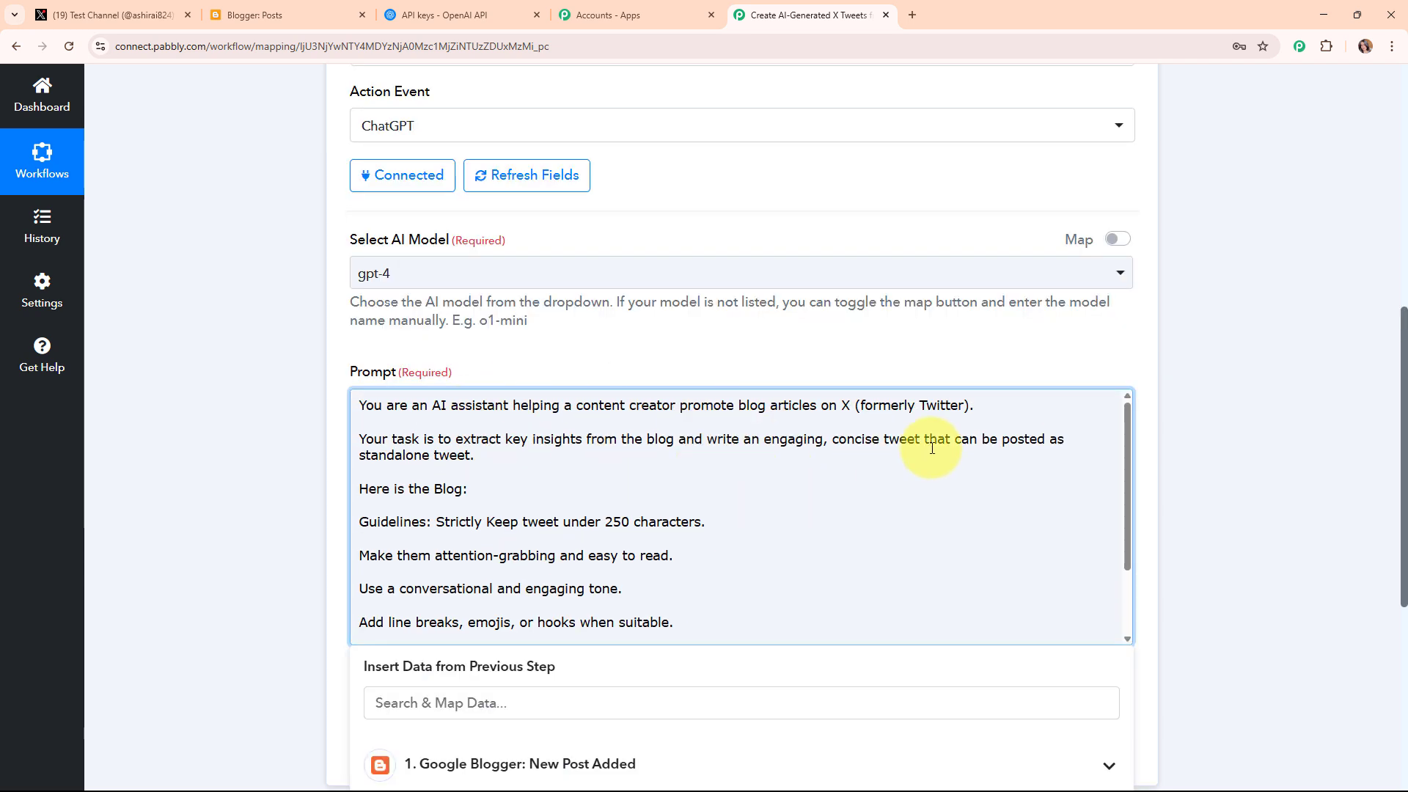
scroll(633, 463, "down", 2)
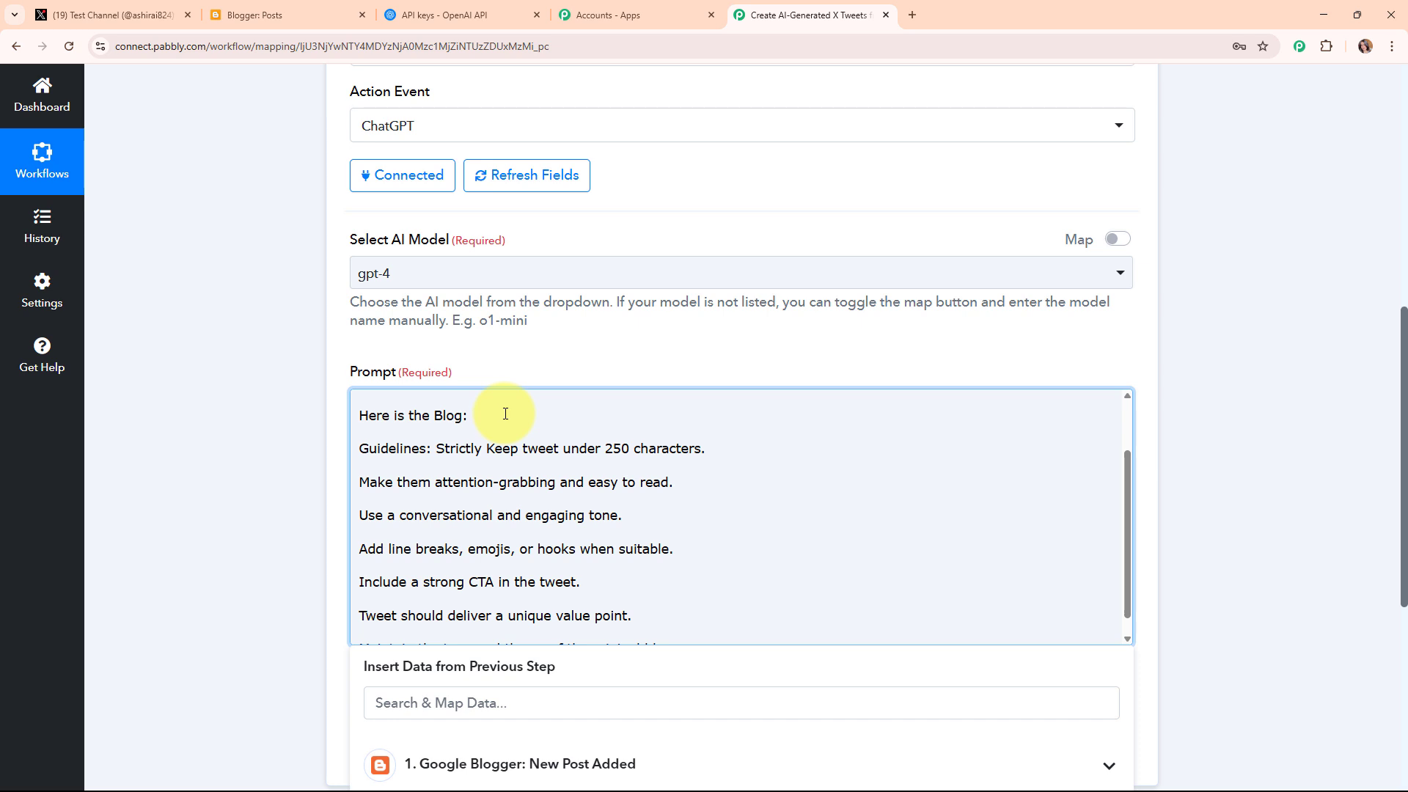
Map the Content field from the Google Blogger New Post Added step into the prompt after "Here is the Blog:".
scroll(1271, 415, "down", 2)
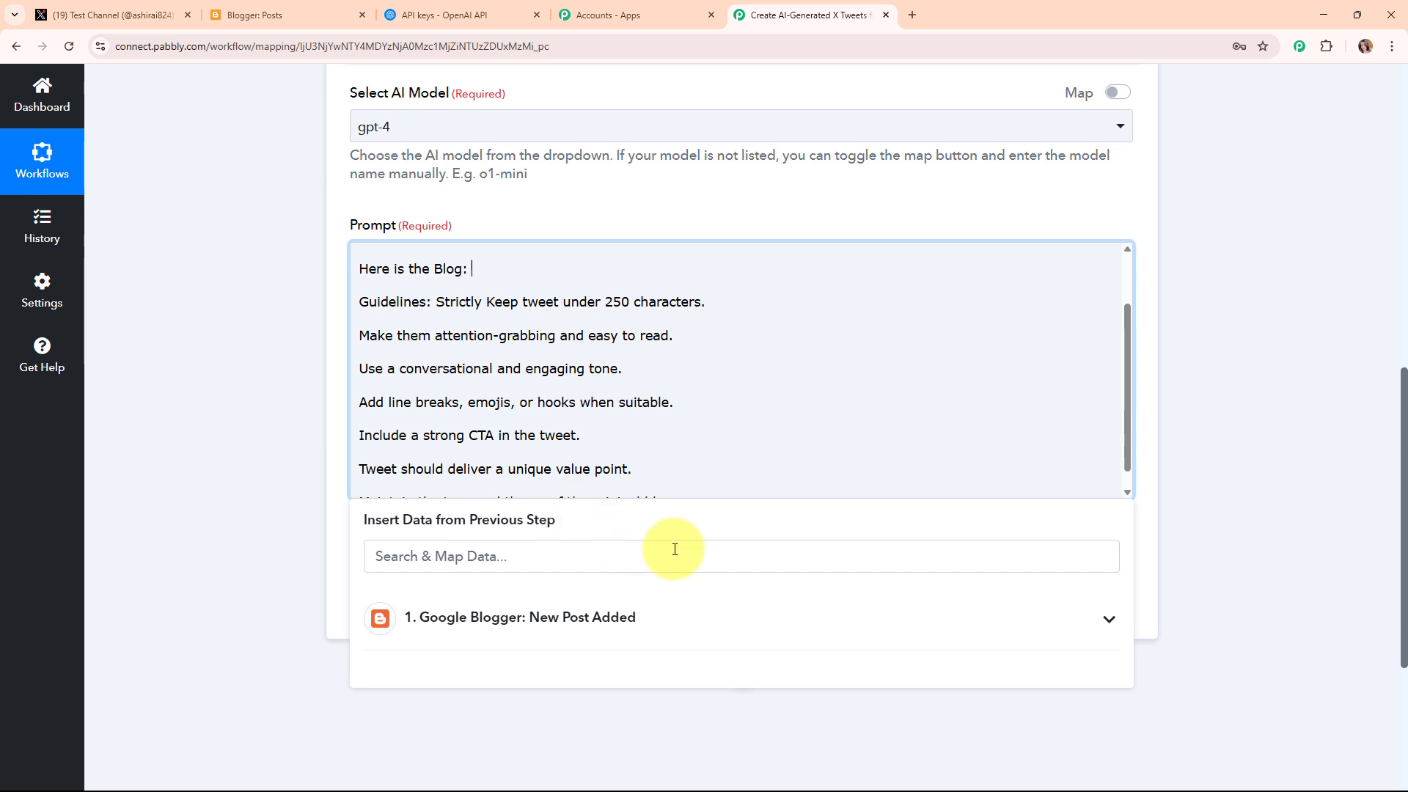
left_click(744, 635)
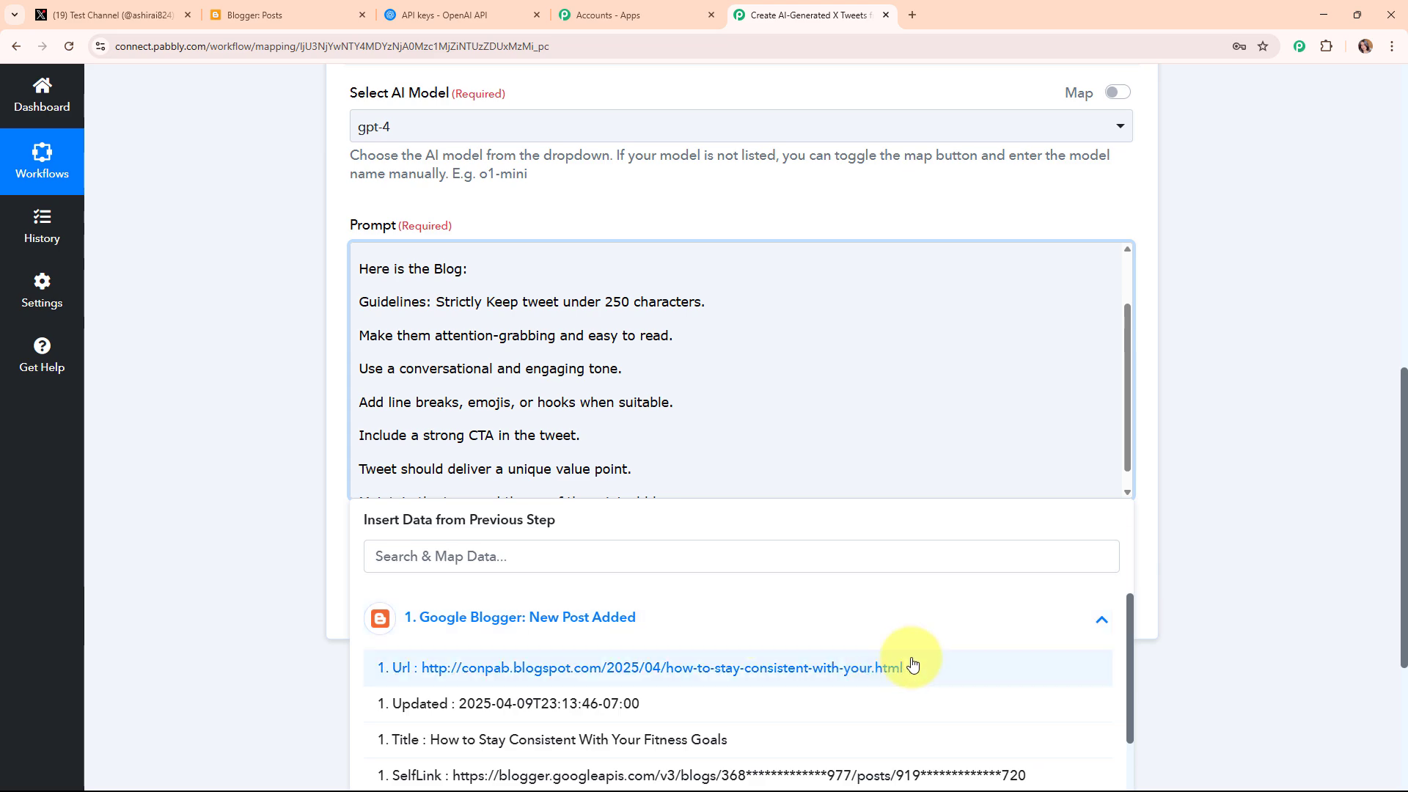
scroll(1169, 553, "down", 4)
scroll(670, 539, "down", 2)
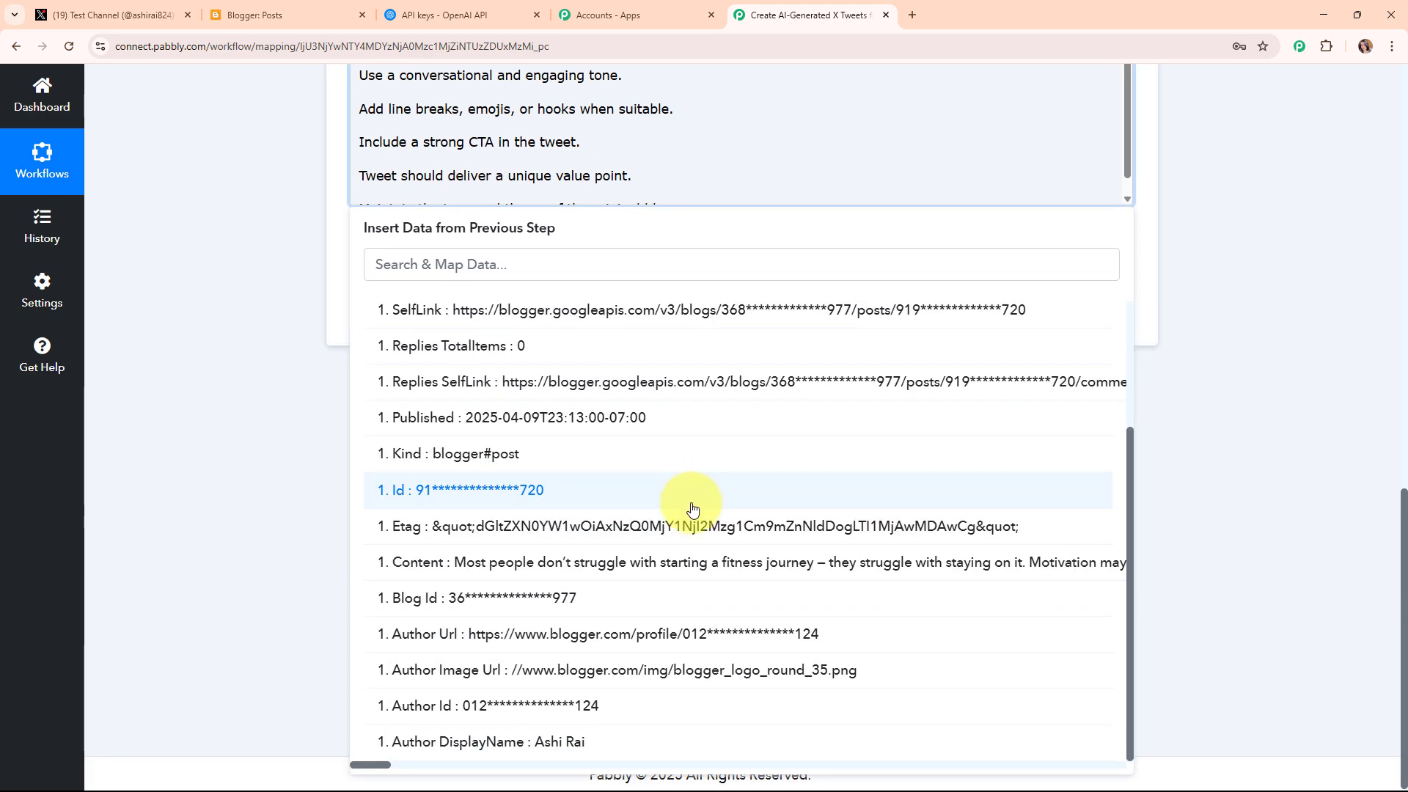
left_click(356, 710)
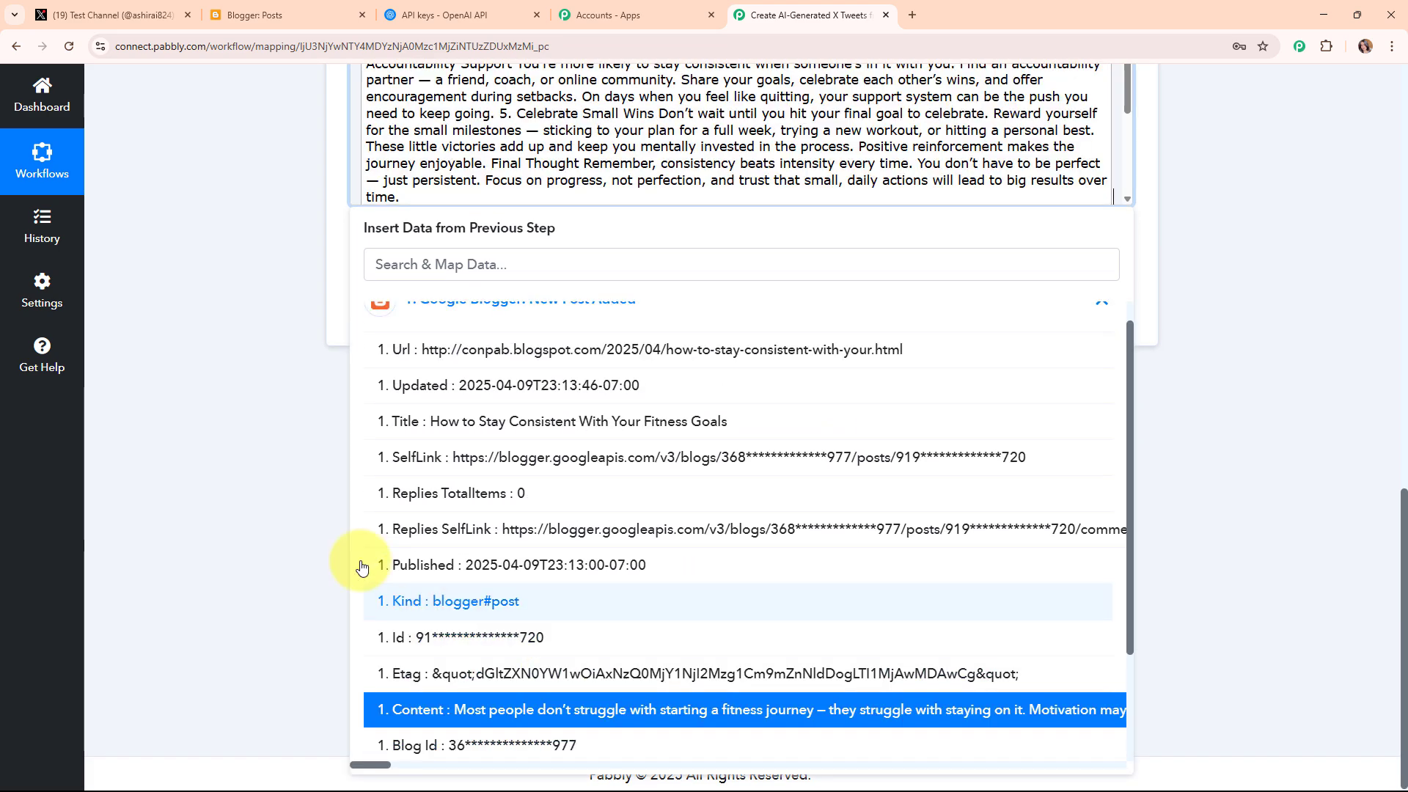
left_click(285, 481)
Review the full prompt with its mapped blog content, save the ChatGPT action and send a test request.
scroll(982, 315, "up", 3)
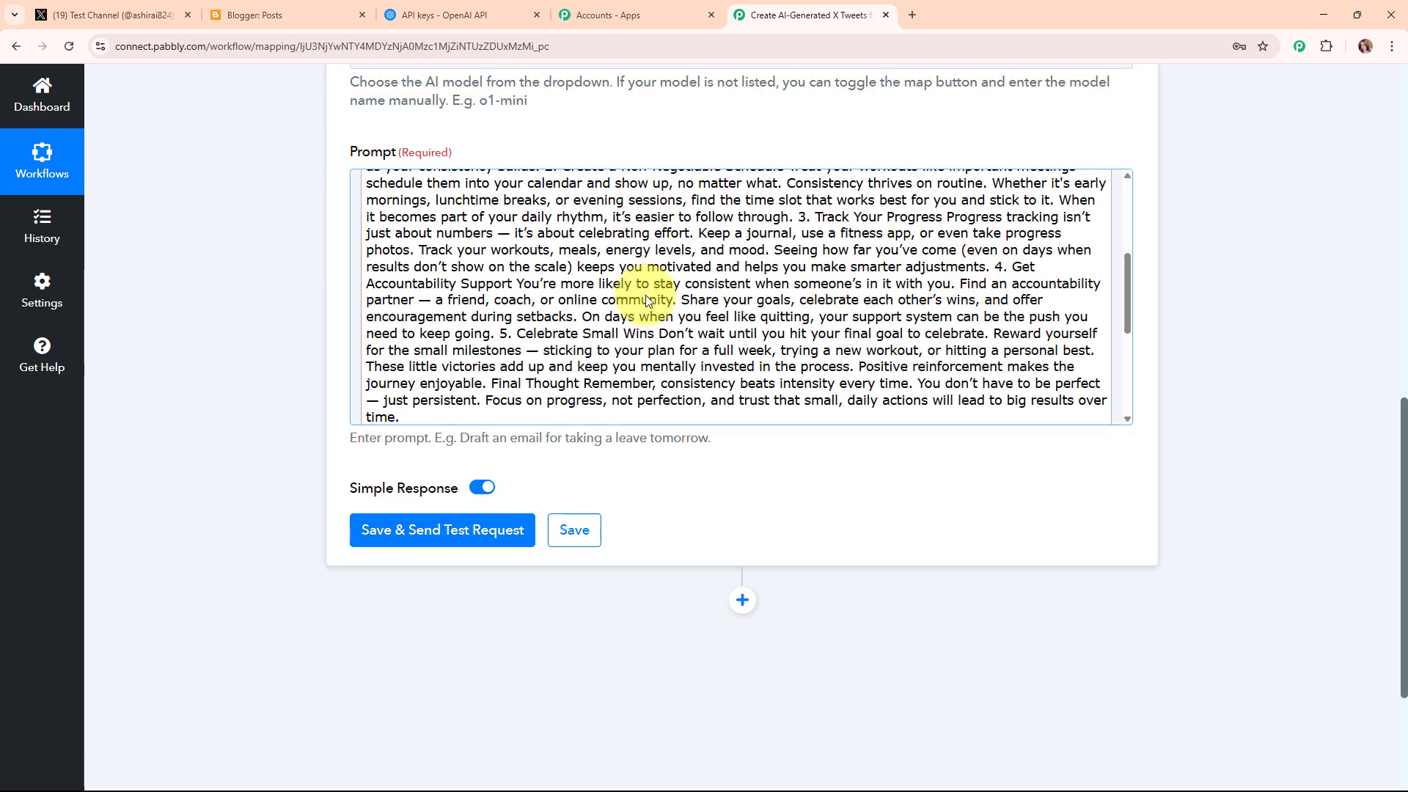
scroll(645, 295, "down", 2)
scroll(652, 308, "down", 2)
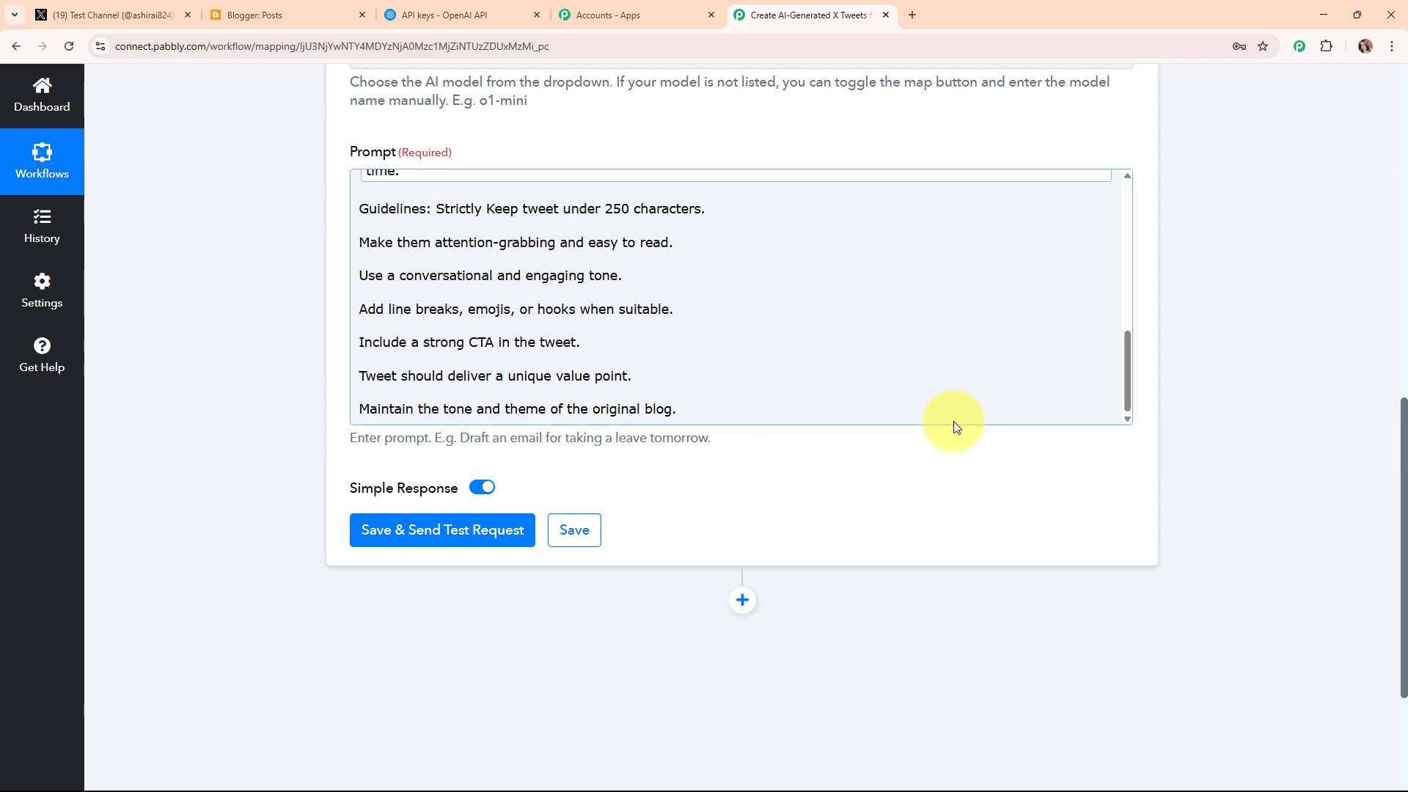
scroll(928, 350, "up", 10)
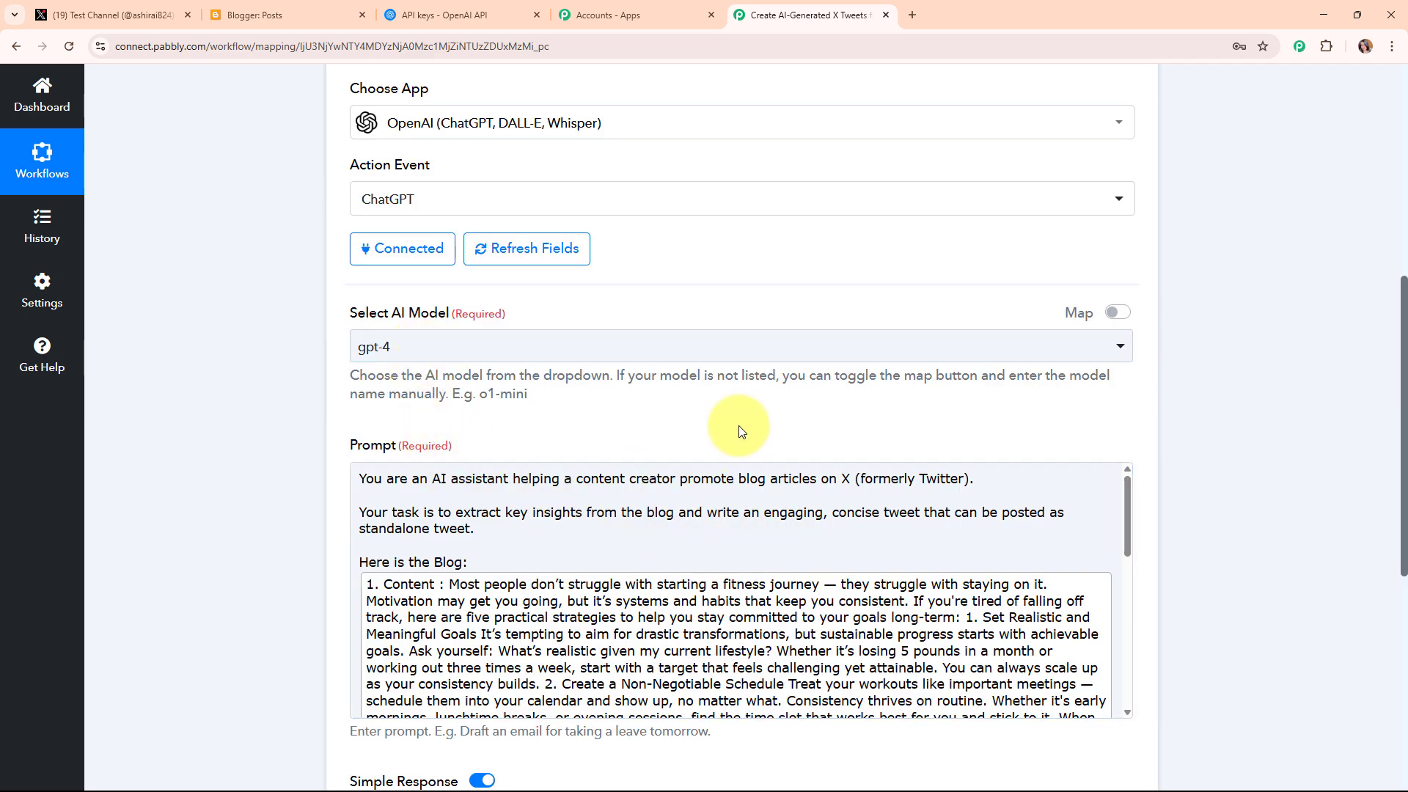
scroll(742, 424, "down", 5)
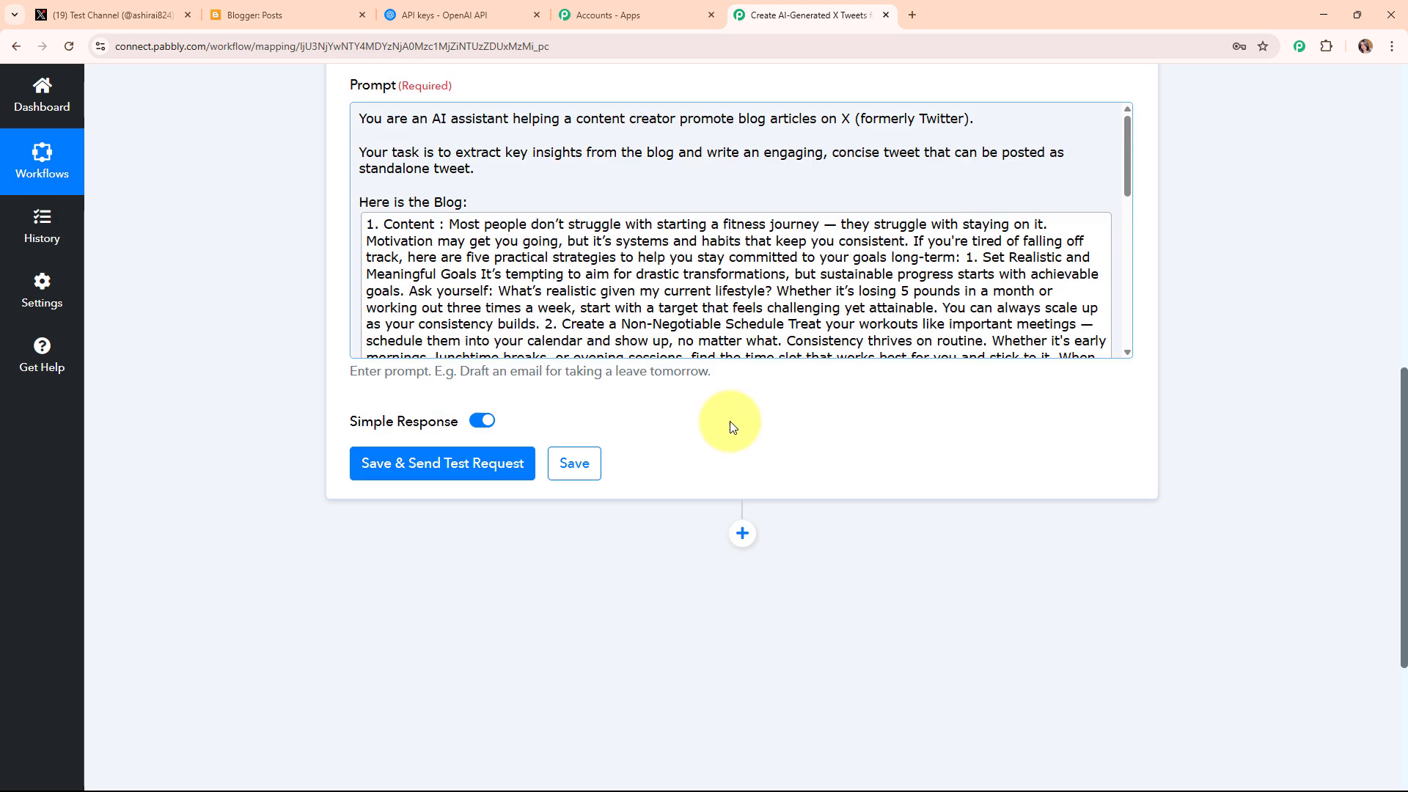
left_click(442, 455)
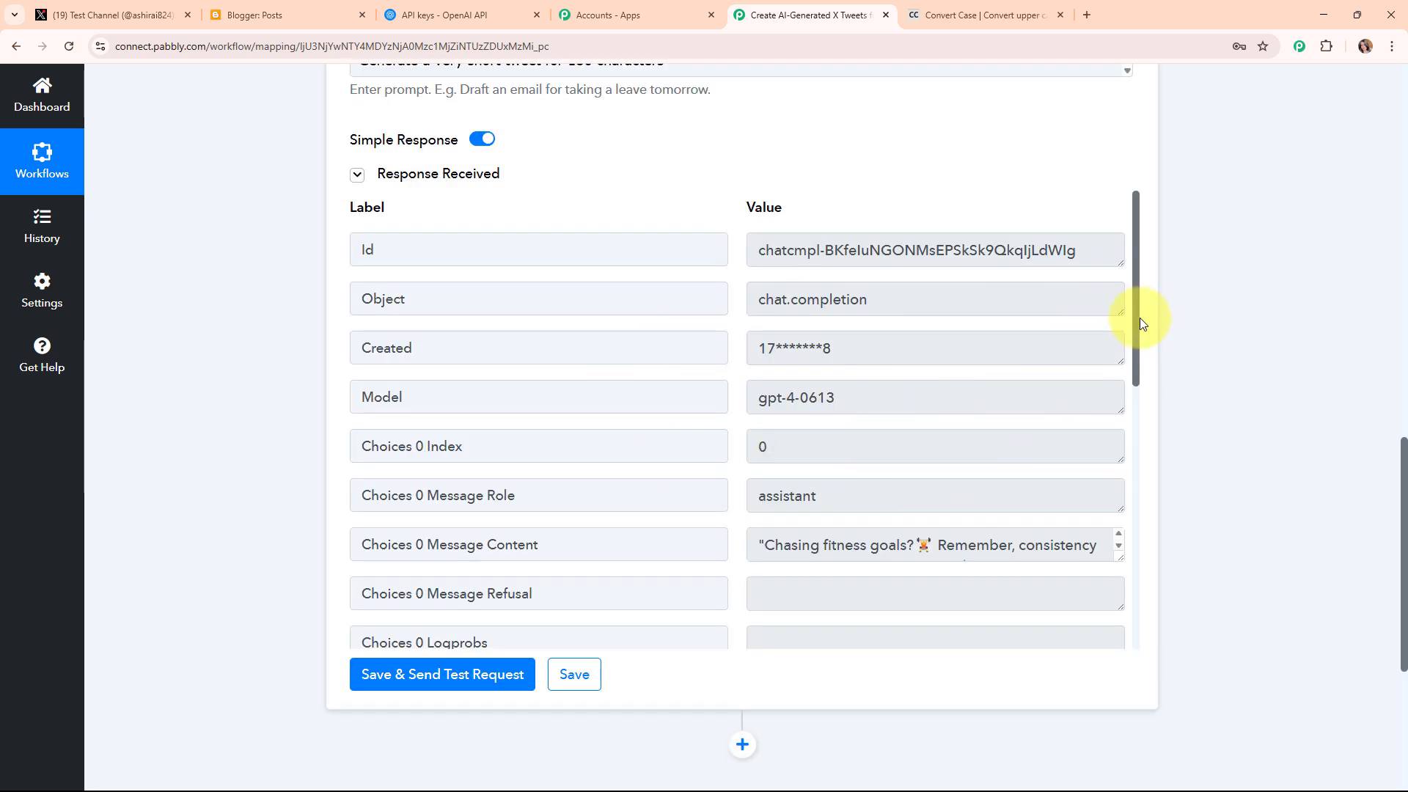
Read the generated tweet in Choices 0 Message Content, check the prompt's guidelines and collapse the ChatGPT action.
scroll(1139, 323, "down", 1)
left_click_drag(759, 453, 810, 557)
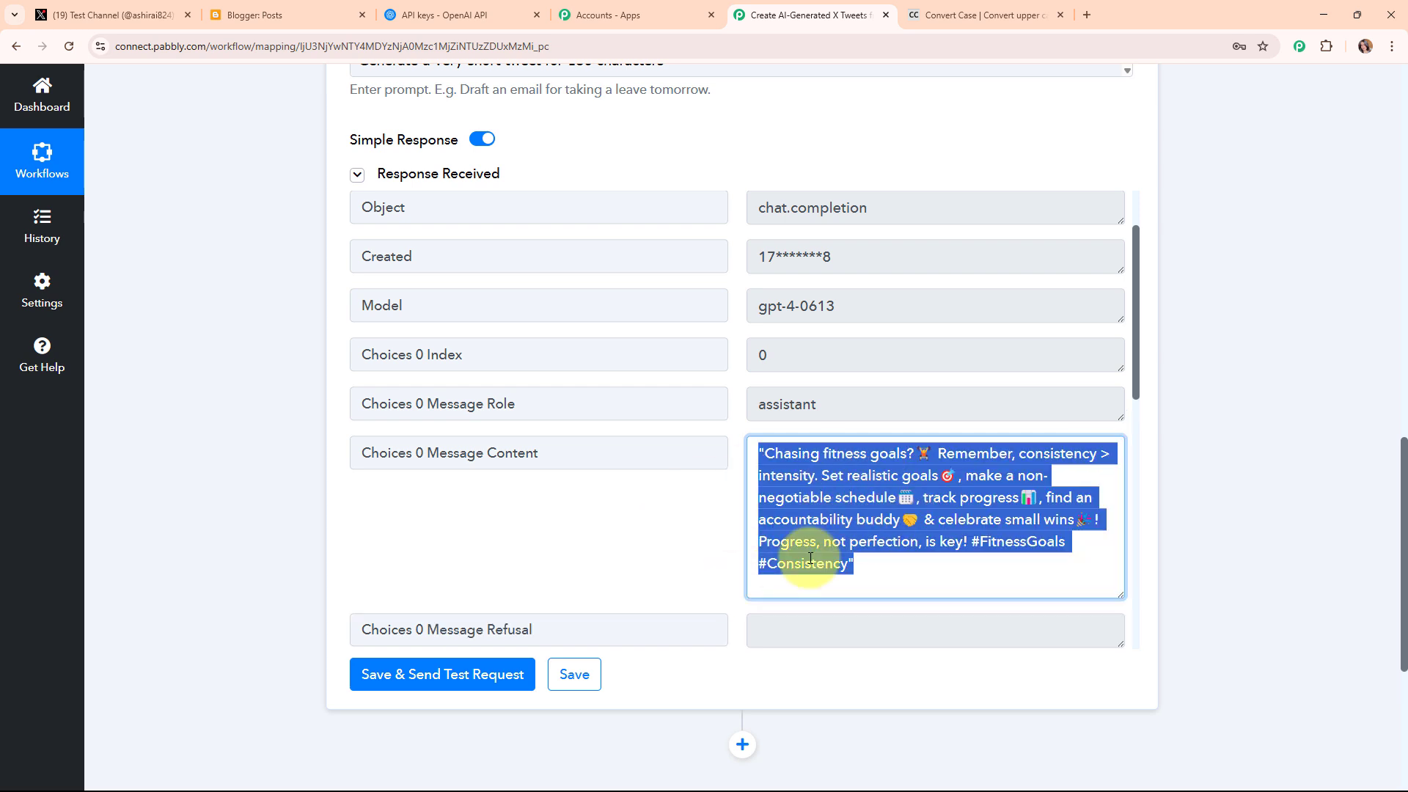
left_click(614, 522)
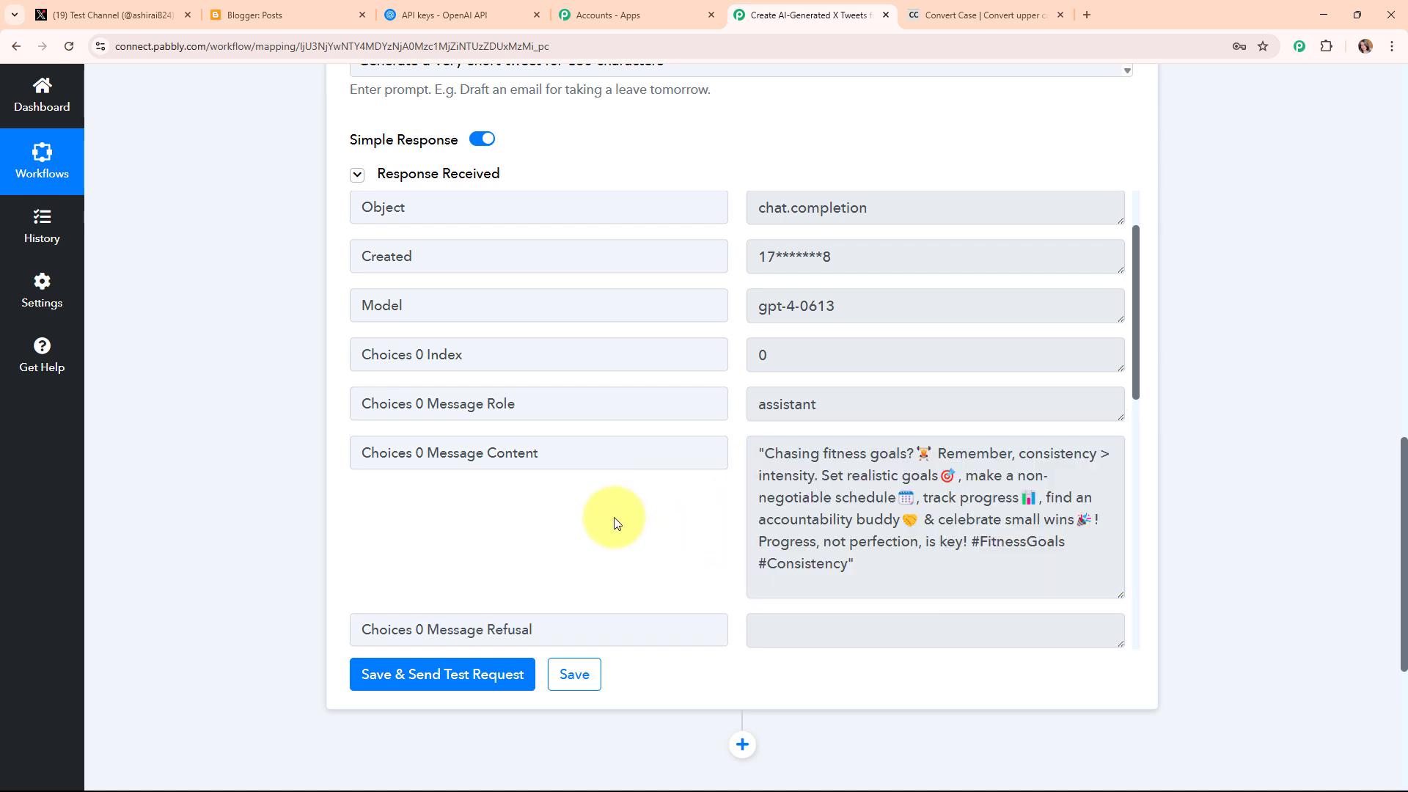
scroll(1156, 517, "up", 10)
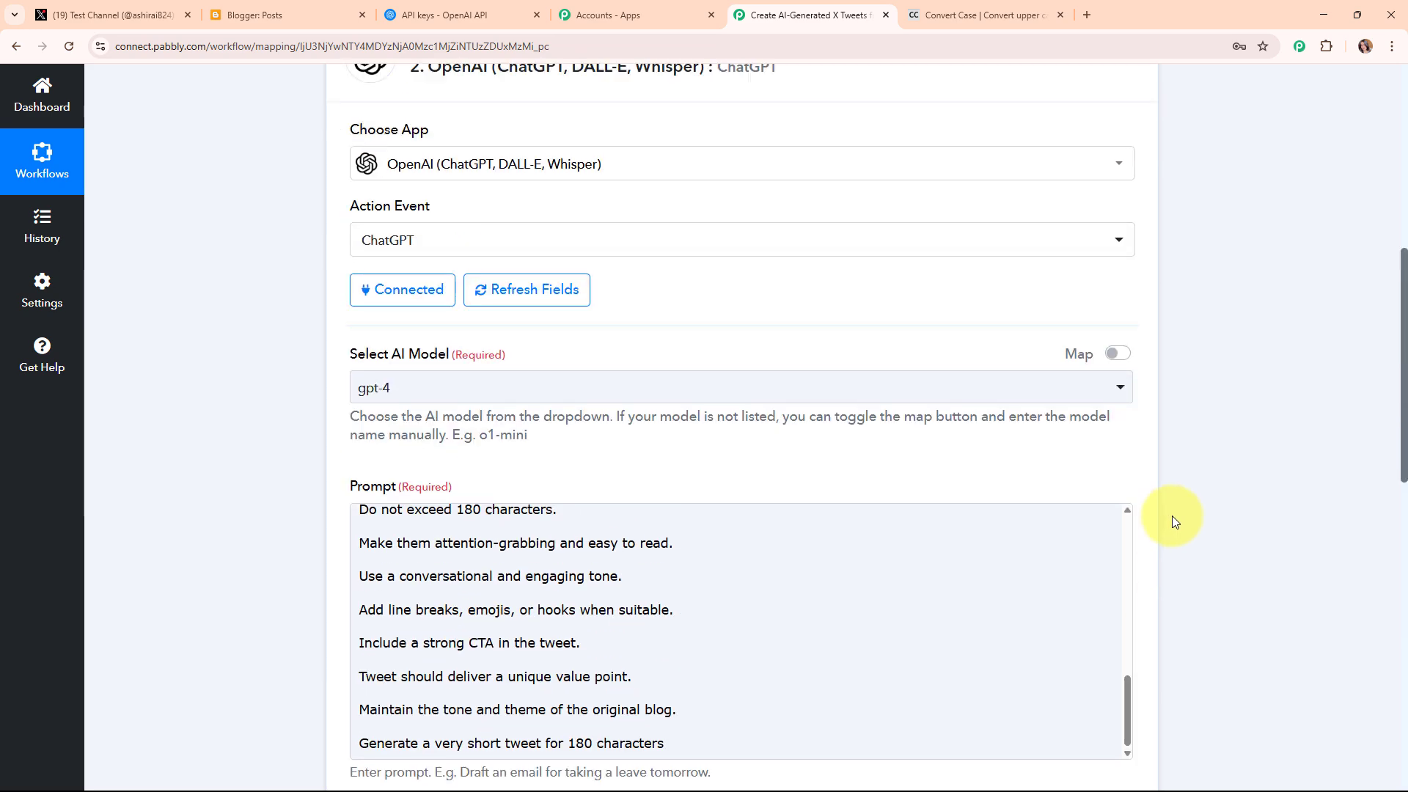
scroll(1171, 520, "up", 5)
left_click(1133, 527)
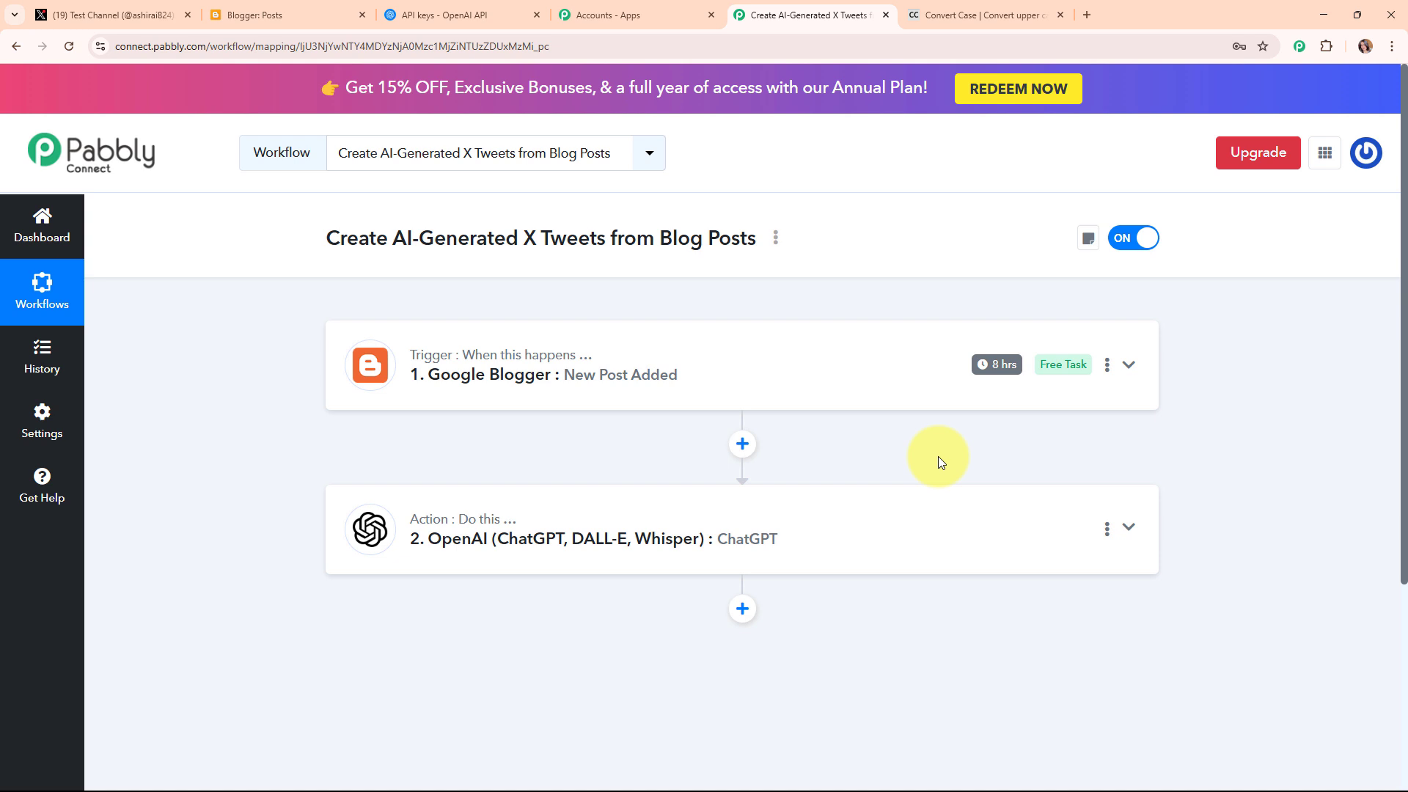
Add an action after ChatGPT using the X (Formerly Twitter) app with the Create Tweet event.
scroll(938, 460, "down", 2)
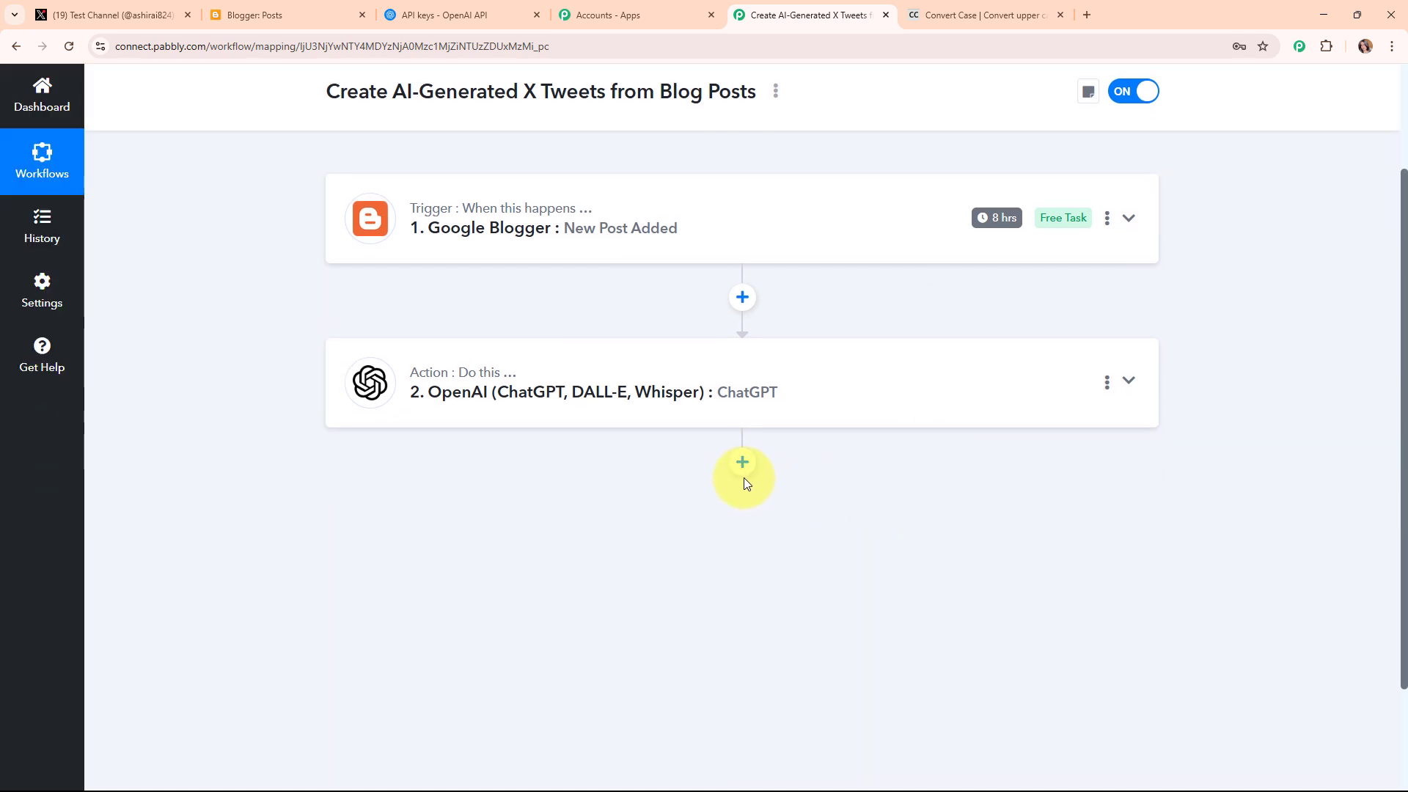
left_click(740, 469)
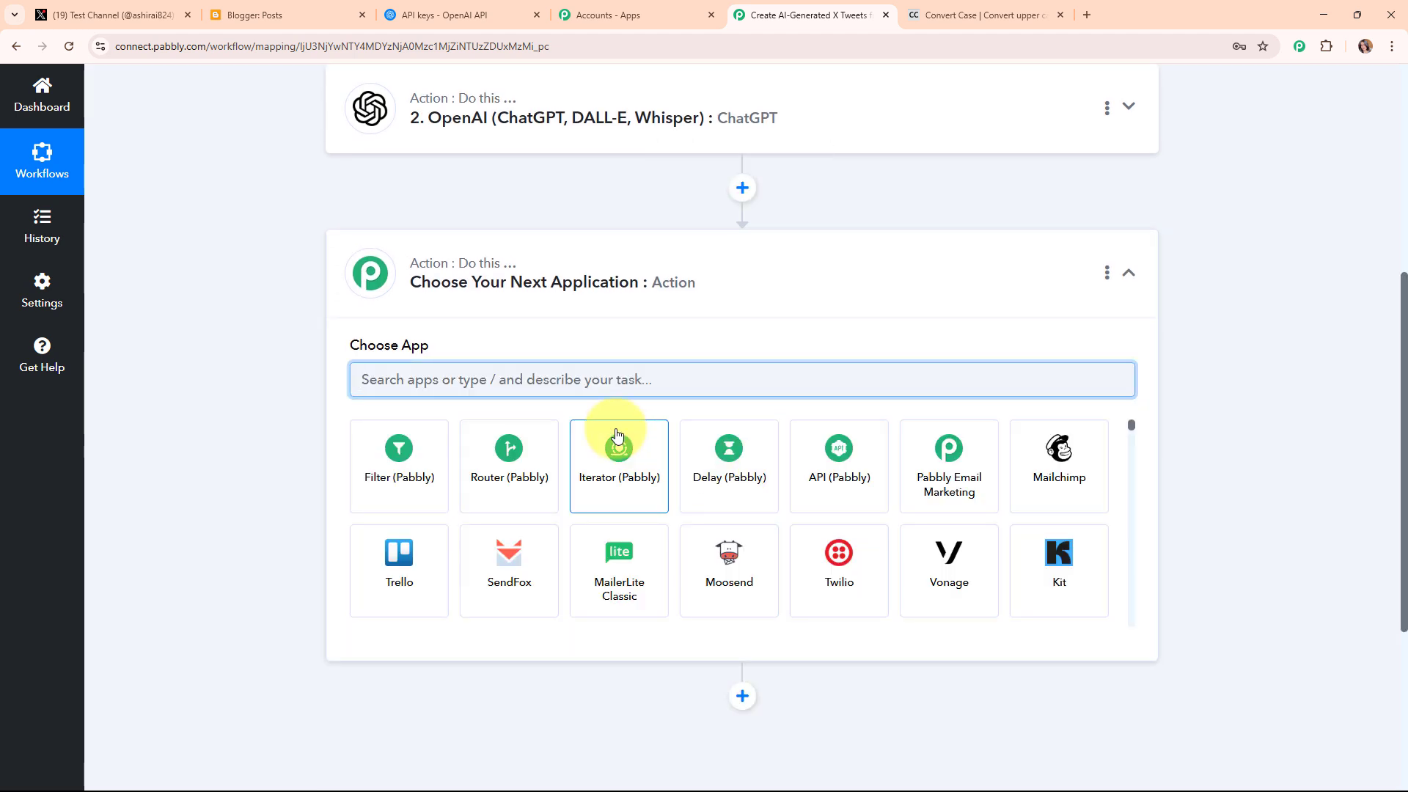
type("tw")
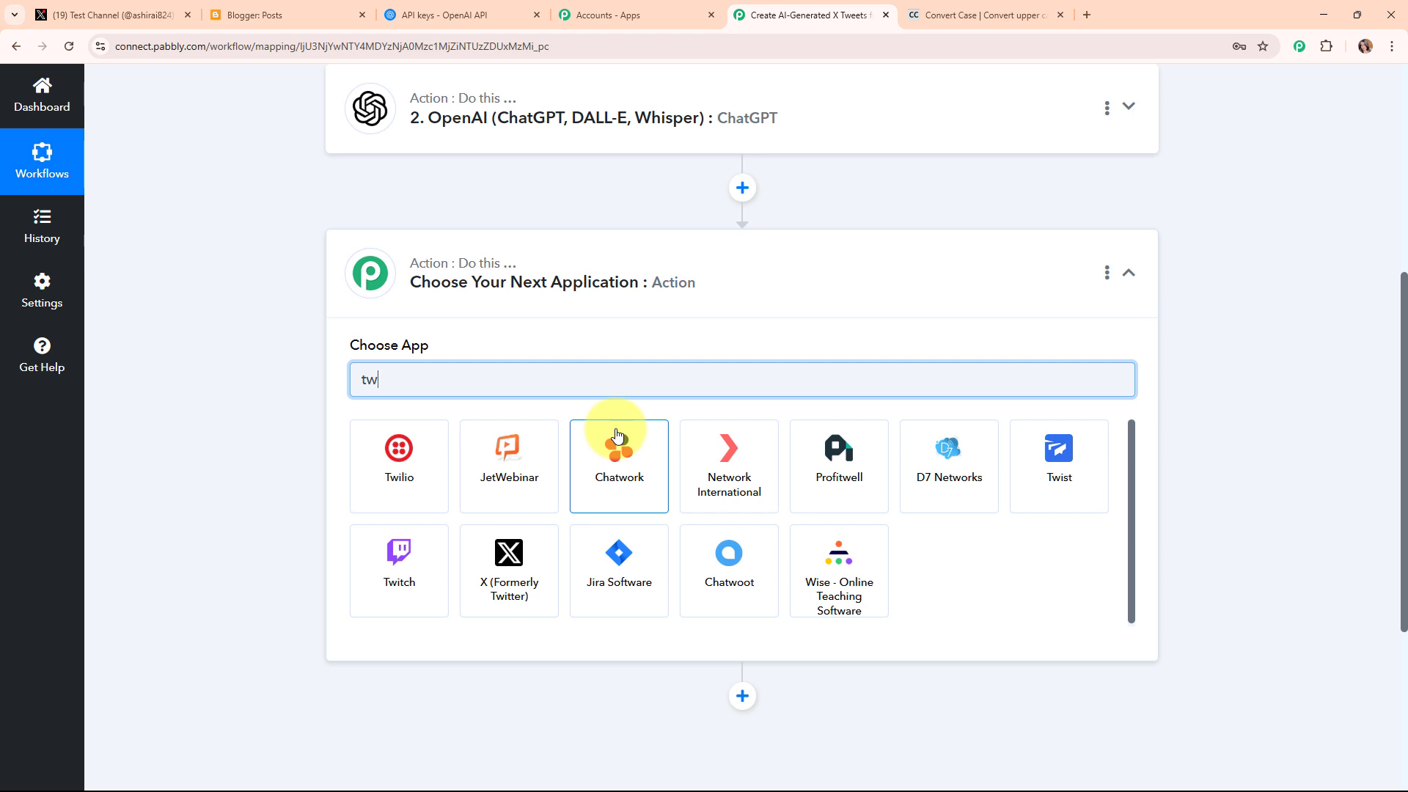
left_click(495, 565)
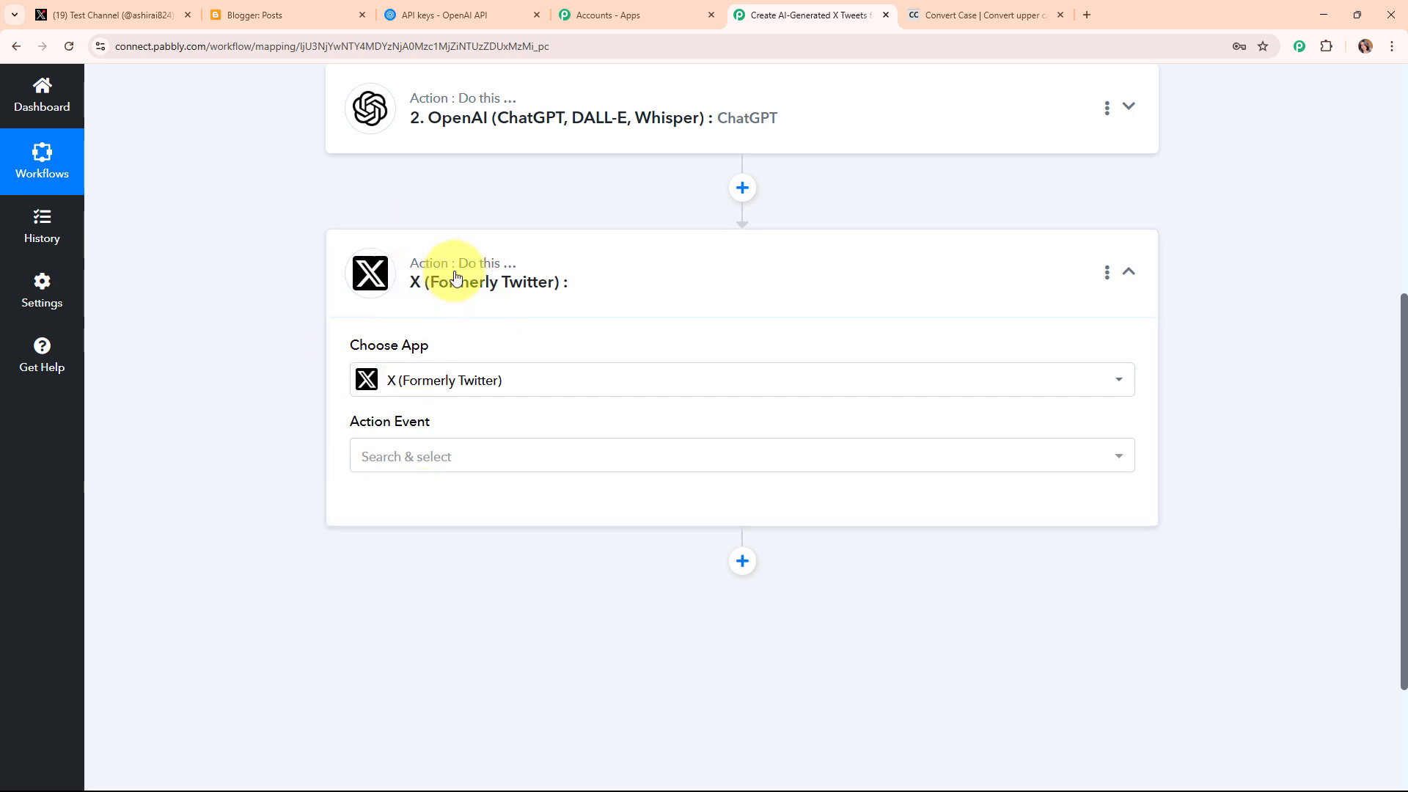
left_click(487, 456)
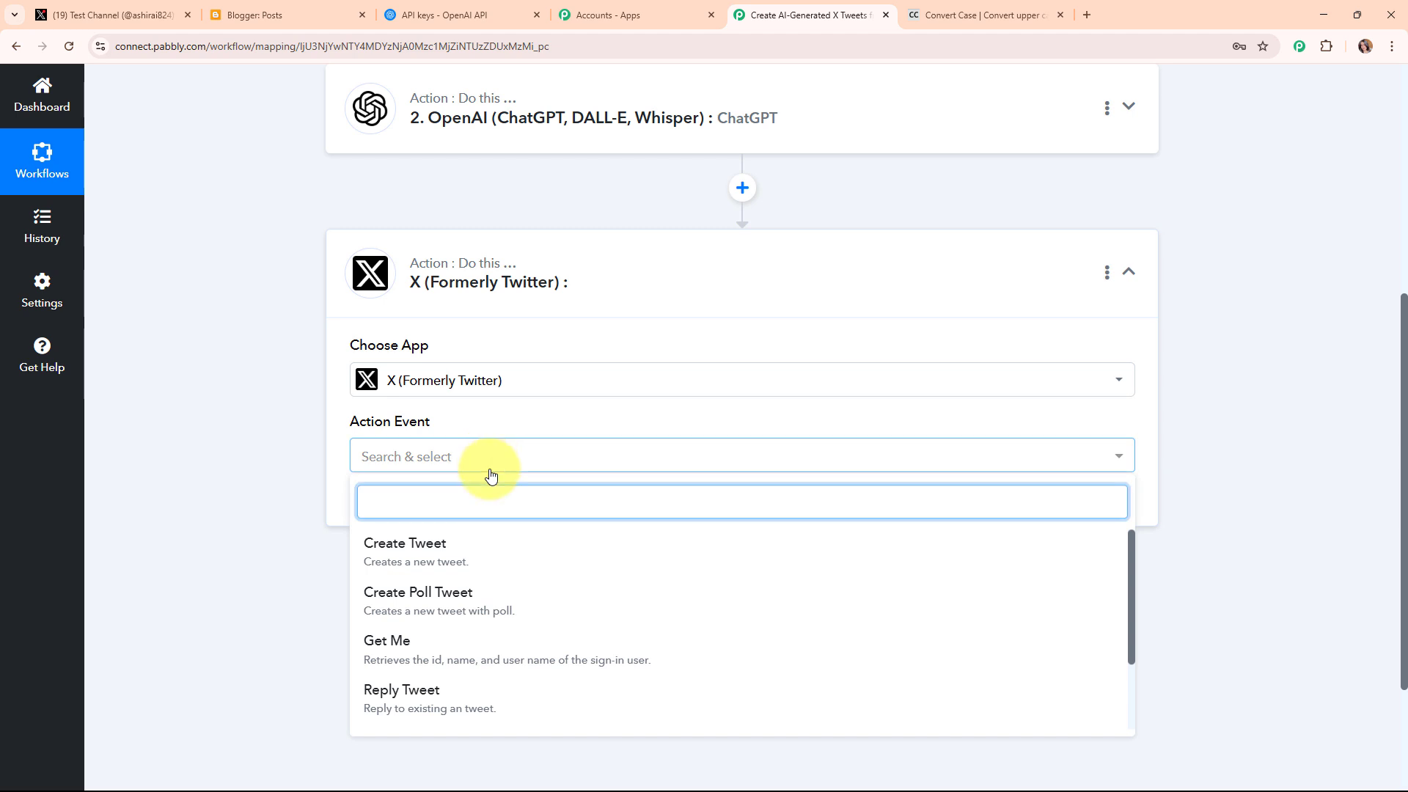
left_click(481, 553)
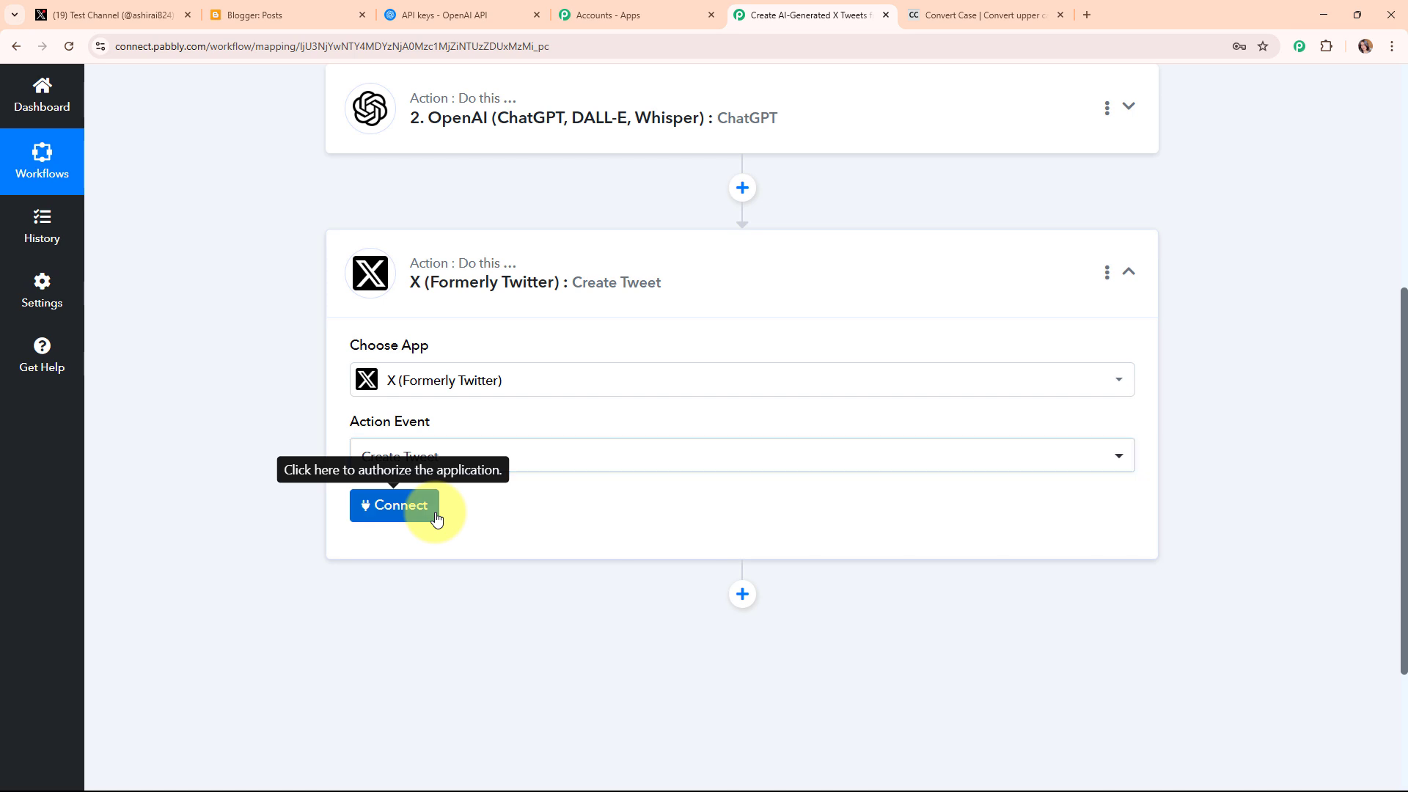
Start a new X (Formerly Twitter) connection for the Create Tweet action, bringing up its Client ID and Client Secret form.
left_click(396, 505)
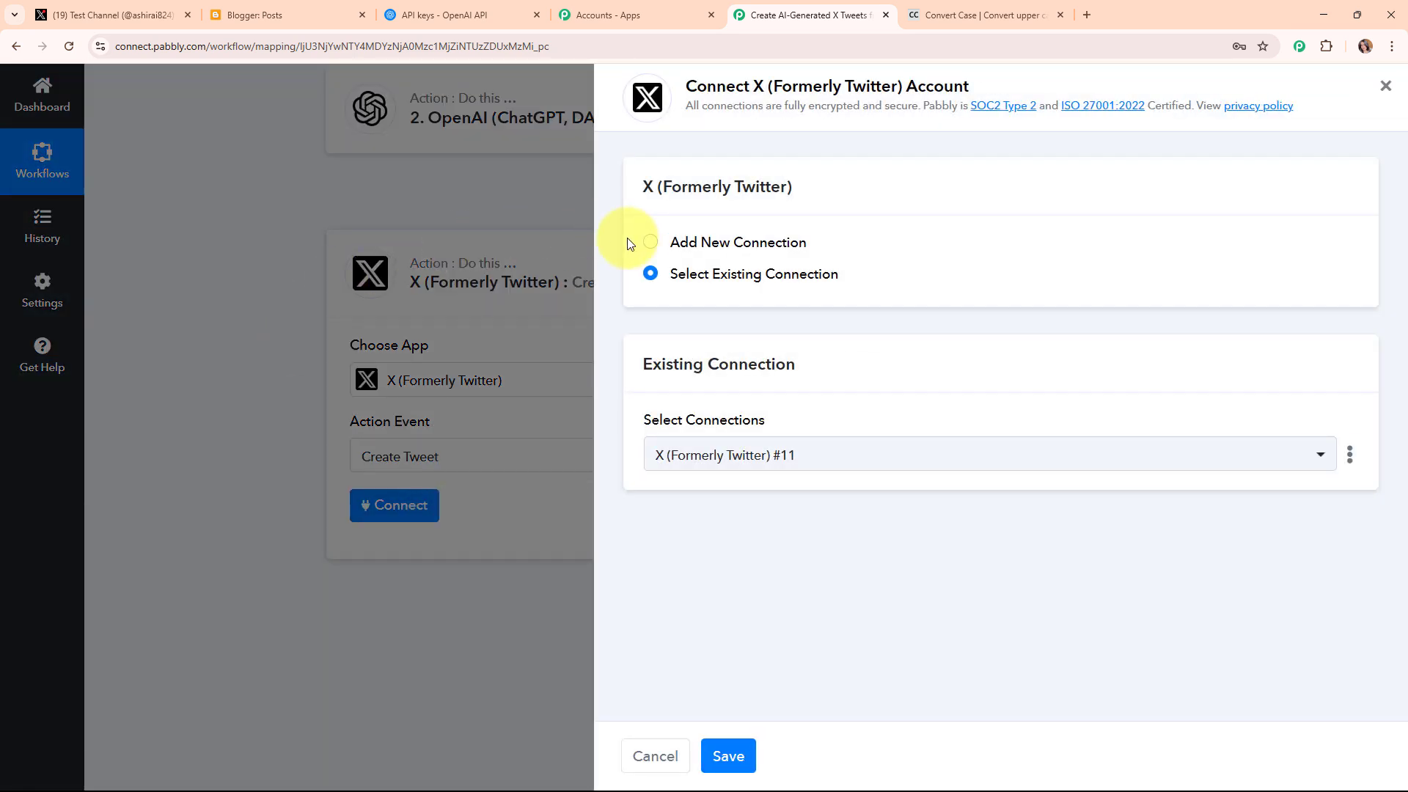
left_click(649, 242)
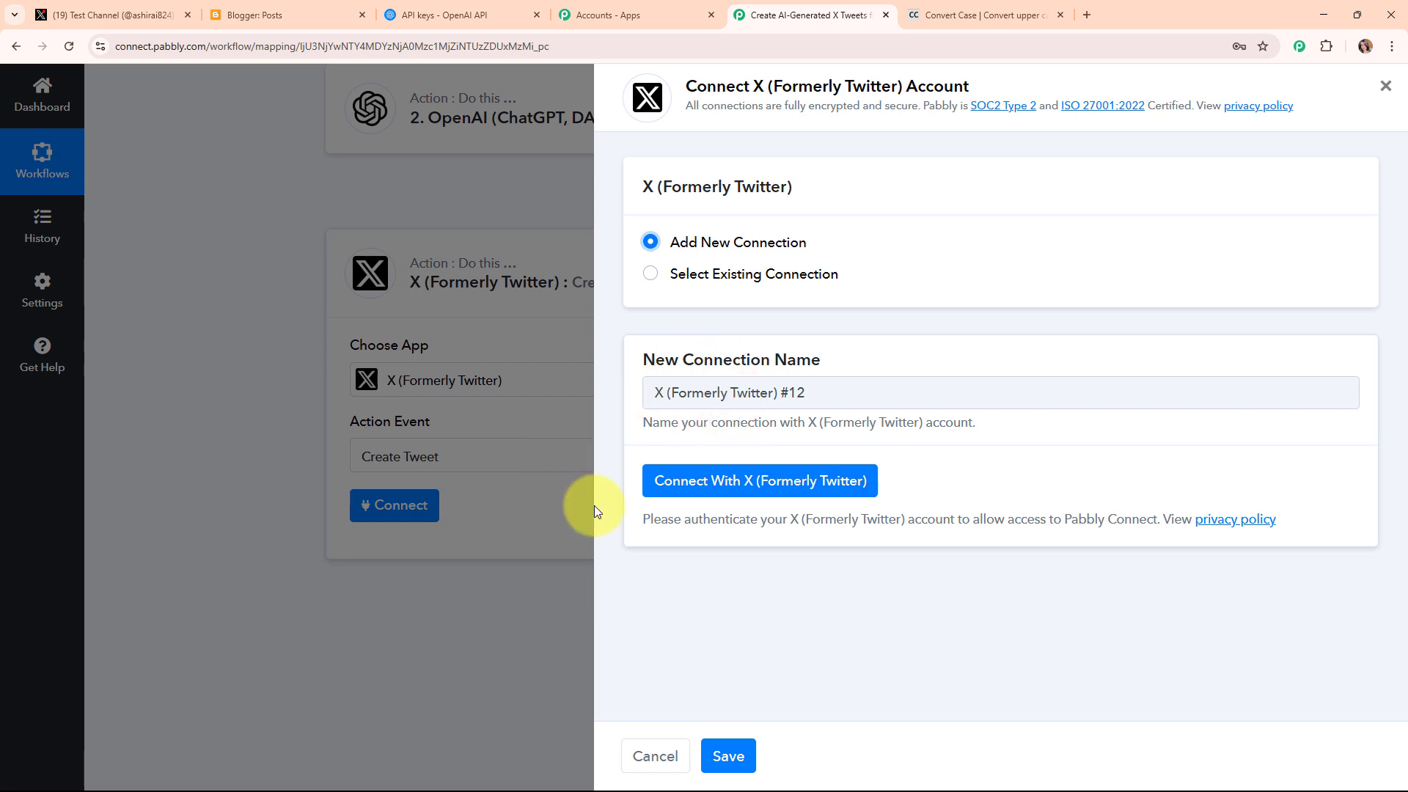
left_click(739, 497)
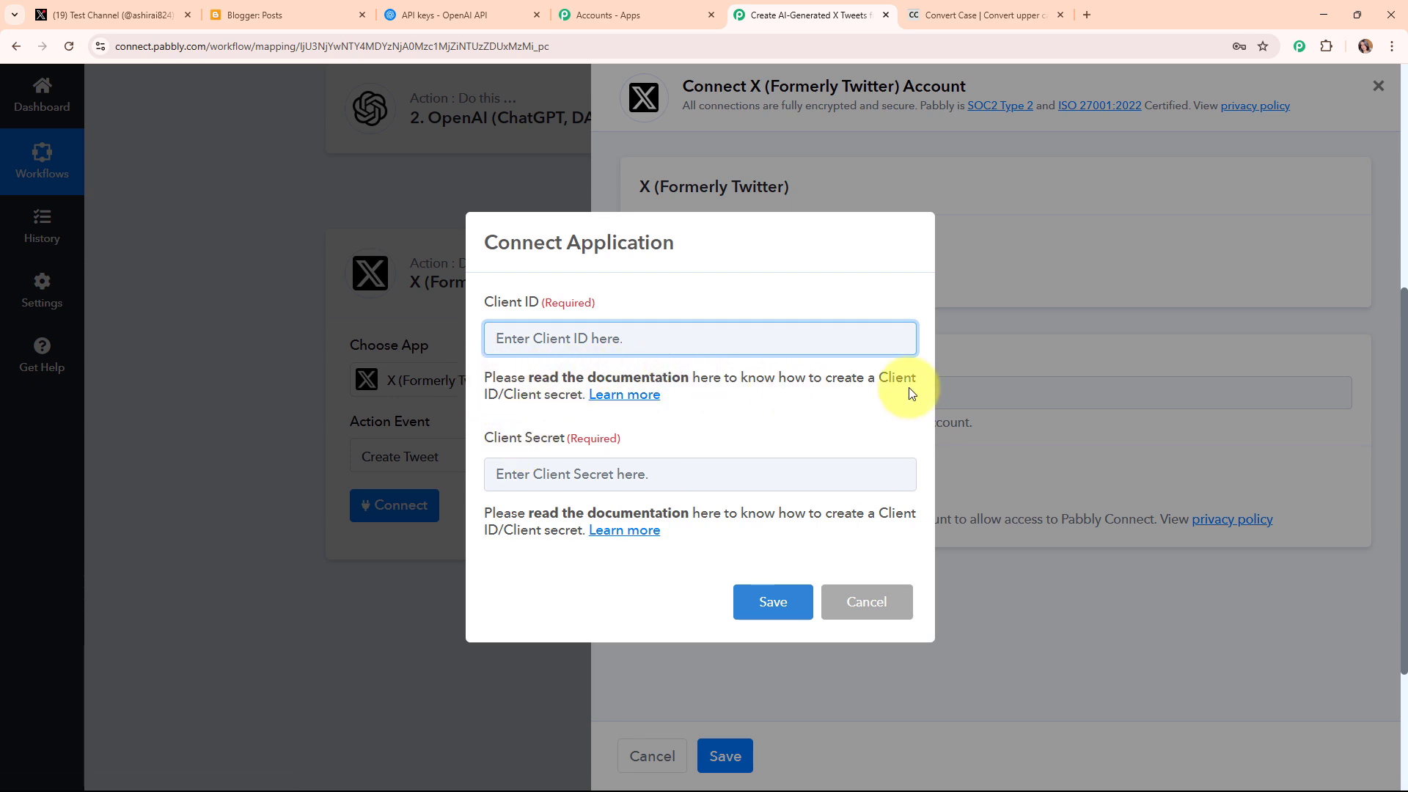
Open the guide on creating a Client ID and Client Secret and examine its developer account and authentication setup instructions.
left_click(635, 410)
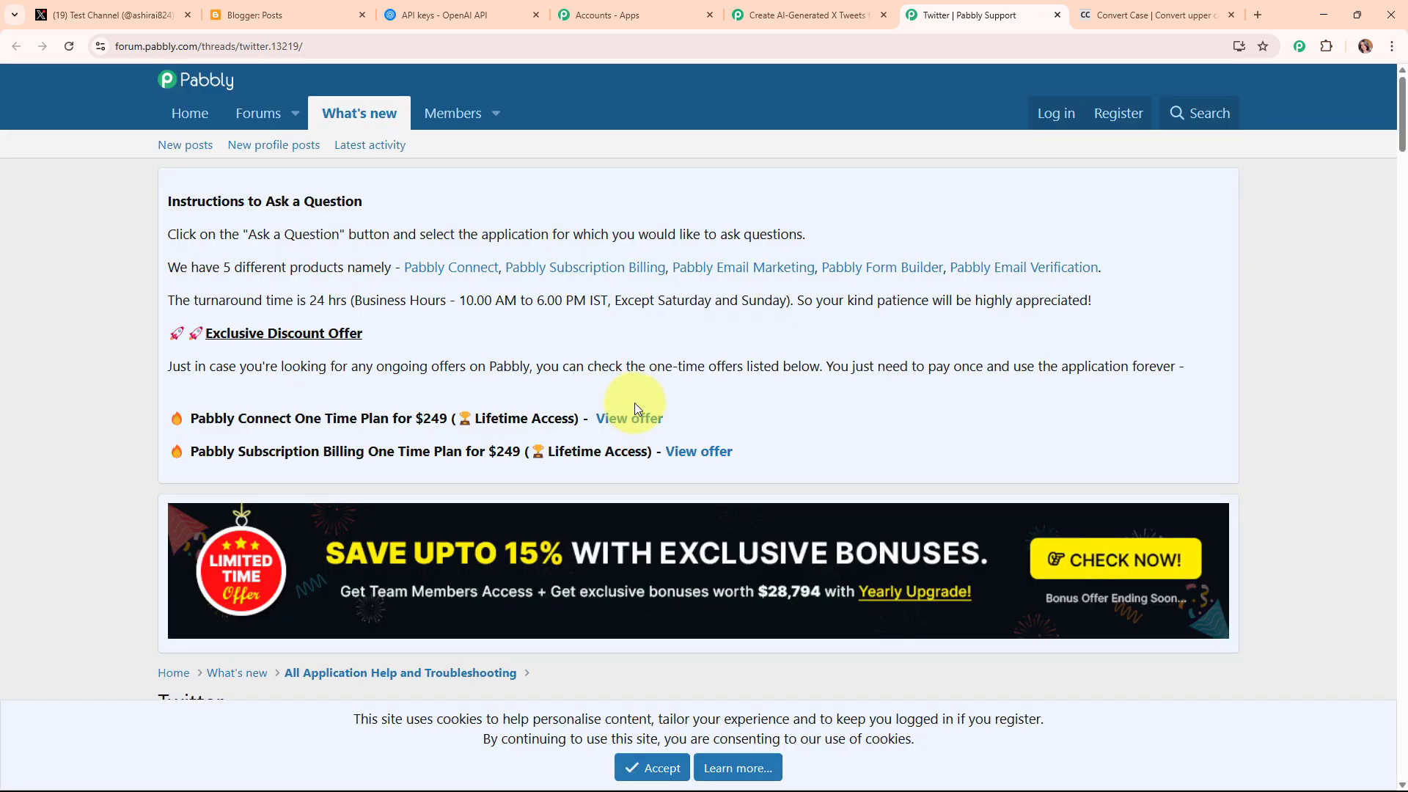
scroll(635, 410, "down", 10)
scroll(635, 410, "down", 18)
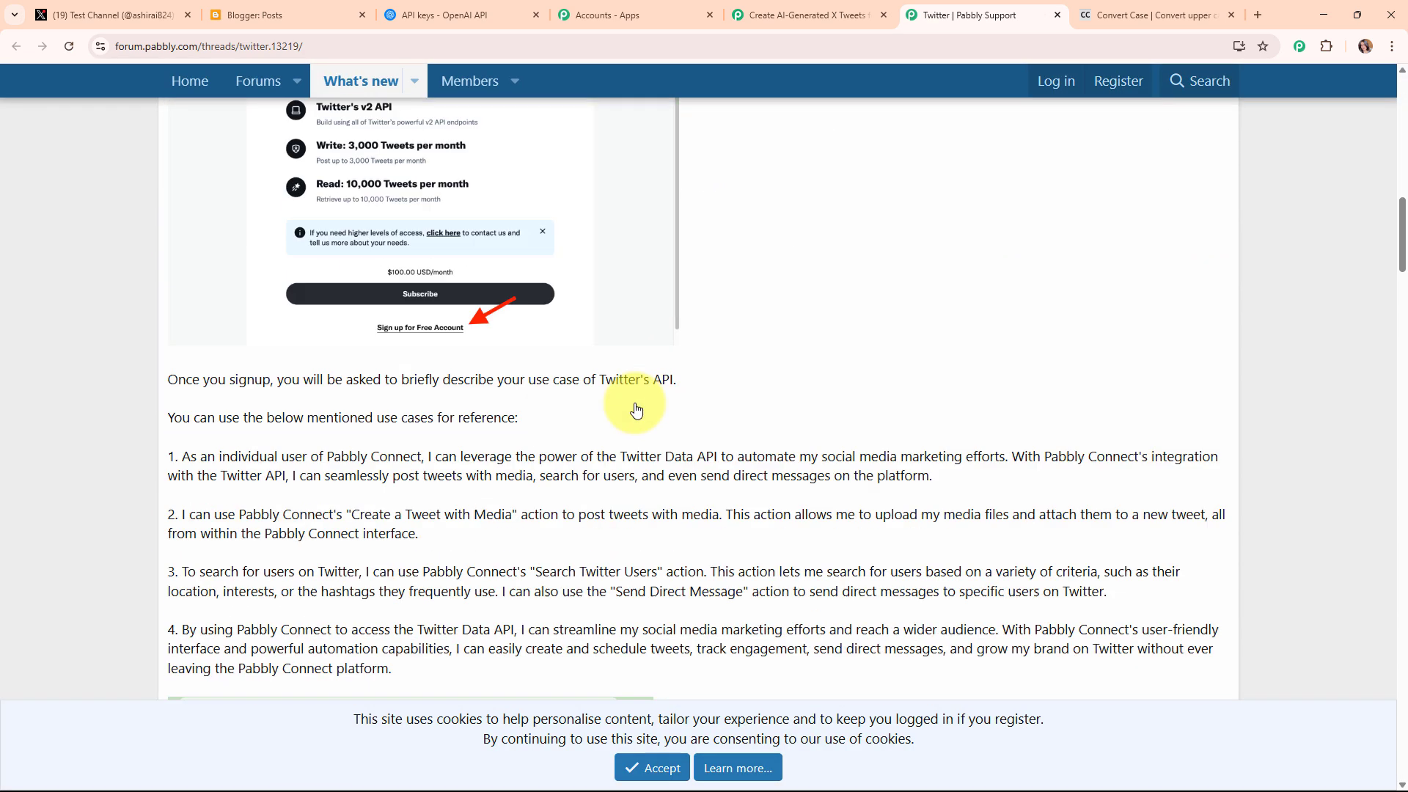
scroll(635, 410, "down", 11)
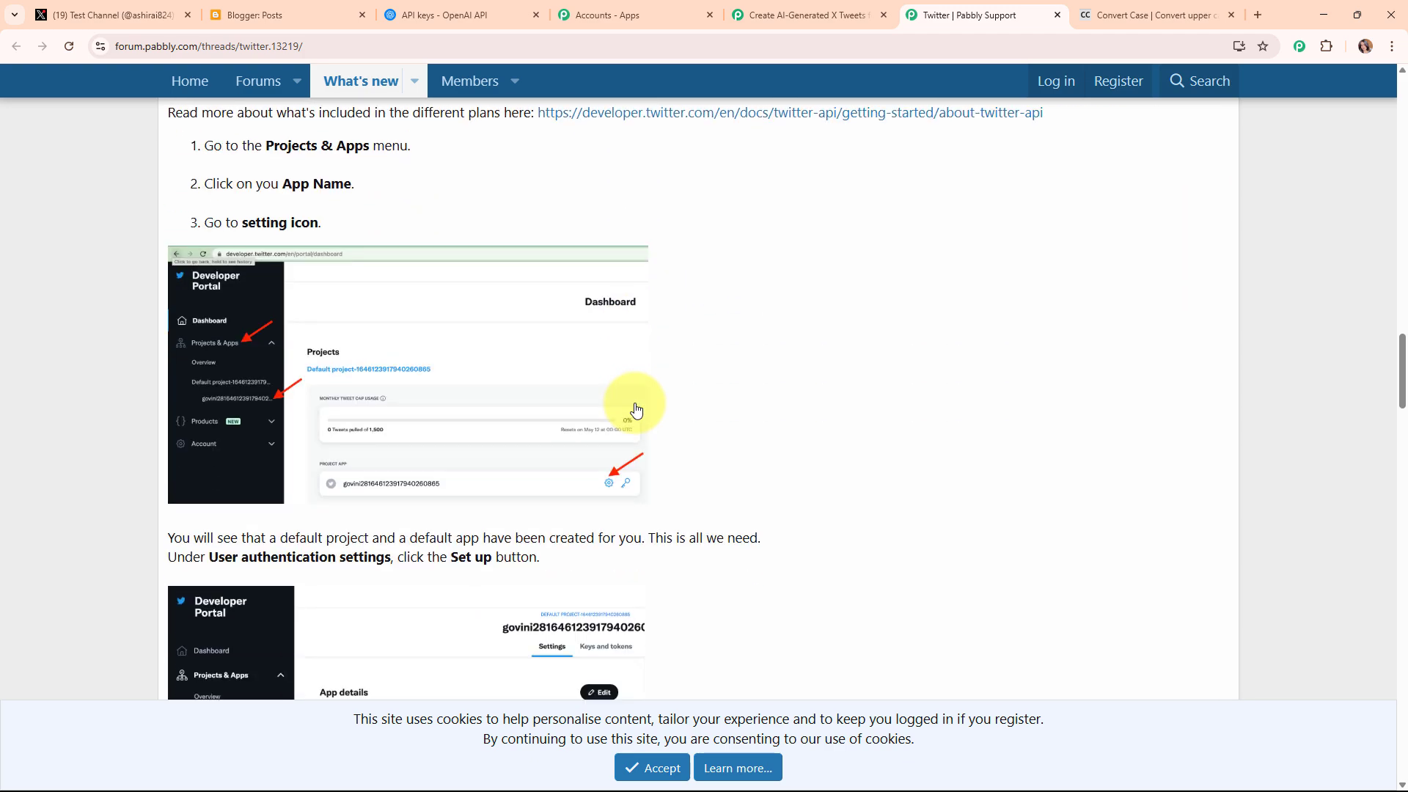
scroll(622, 464, "up", 17)
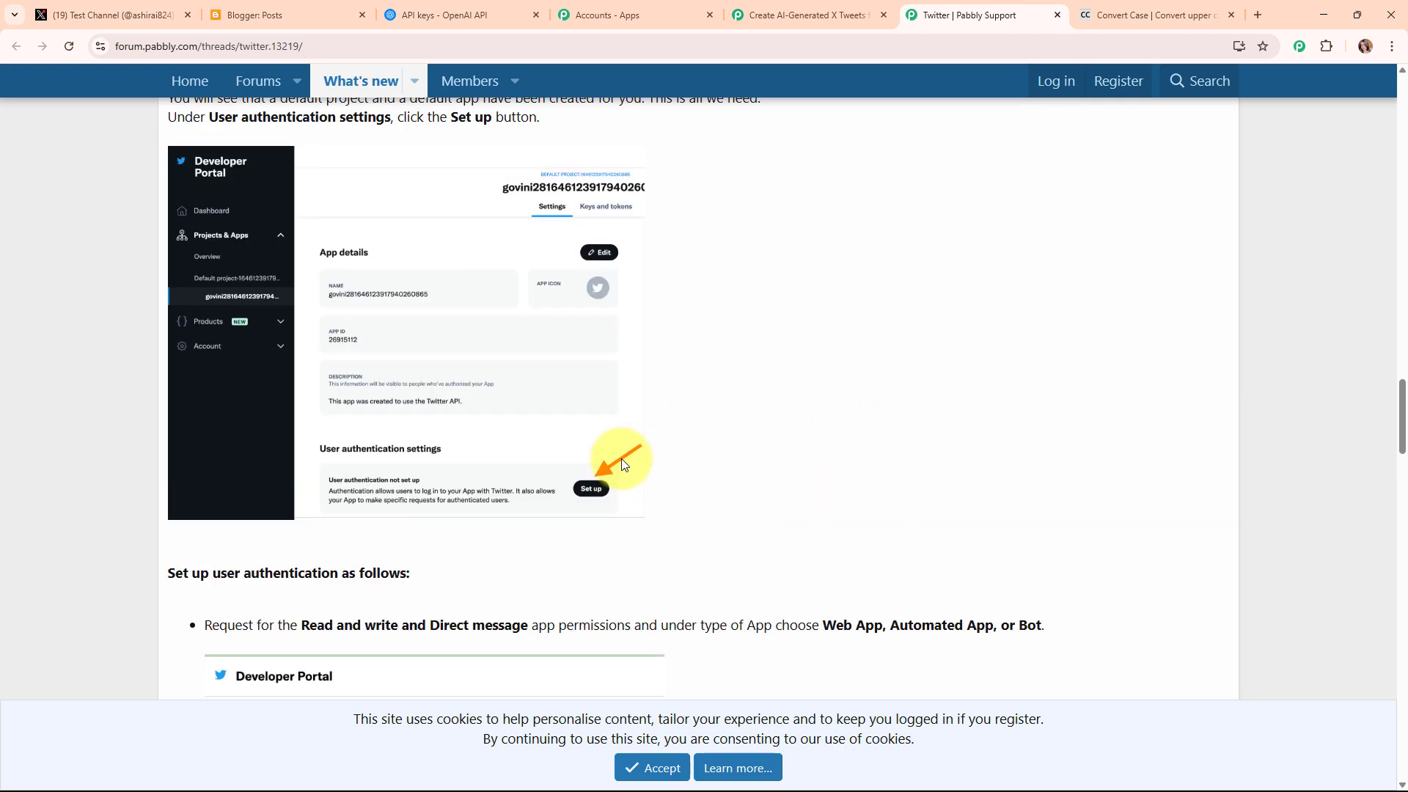
scroll(613, 544, "up", 13)
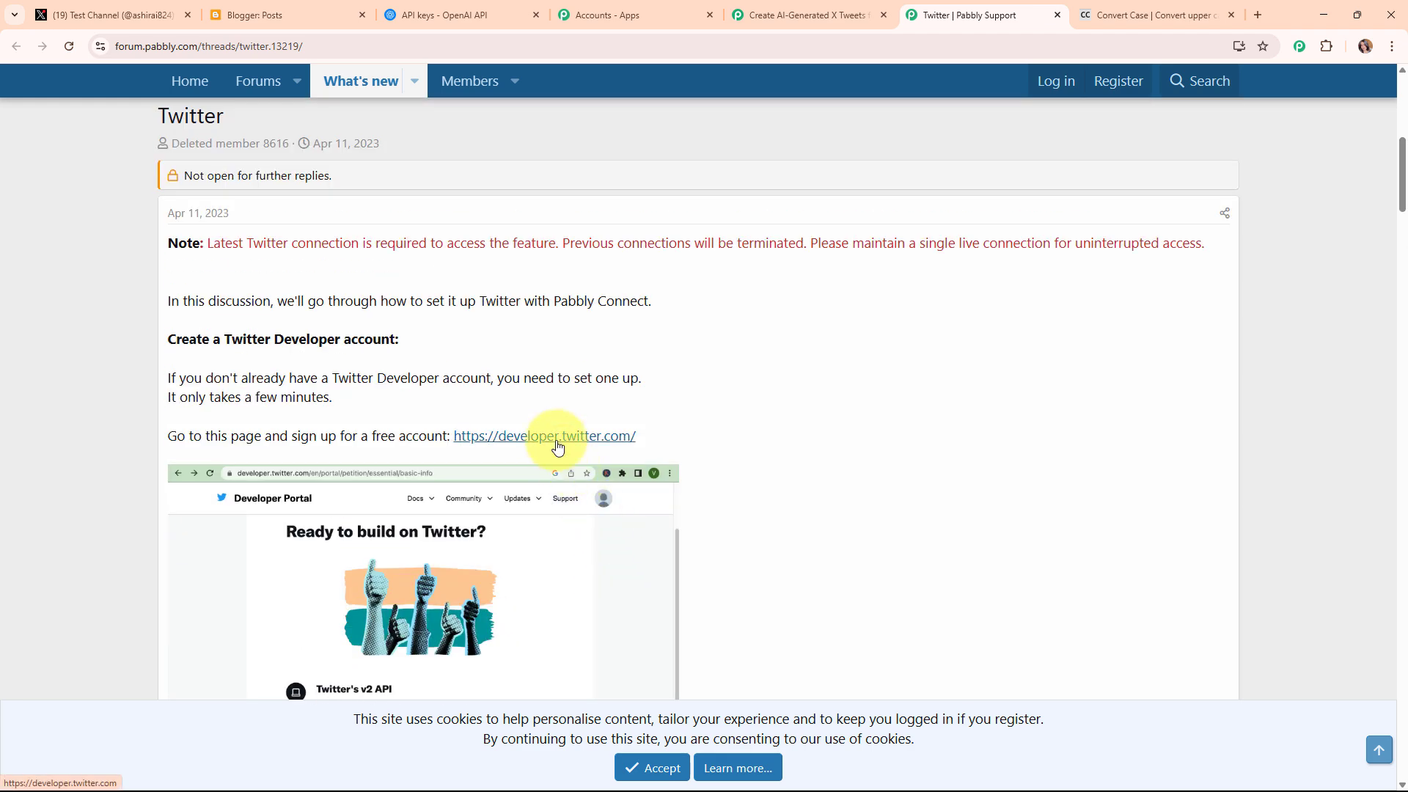
Go to the X Developer Portal from the guide, open the Pabbly Test app's settings and decline the optional cookies.
left_click(557, 437)
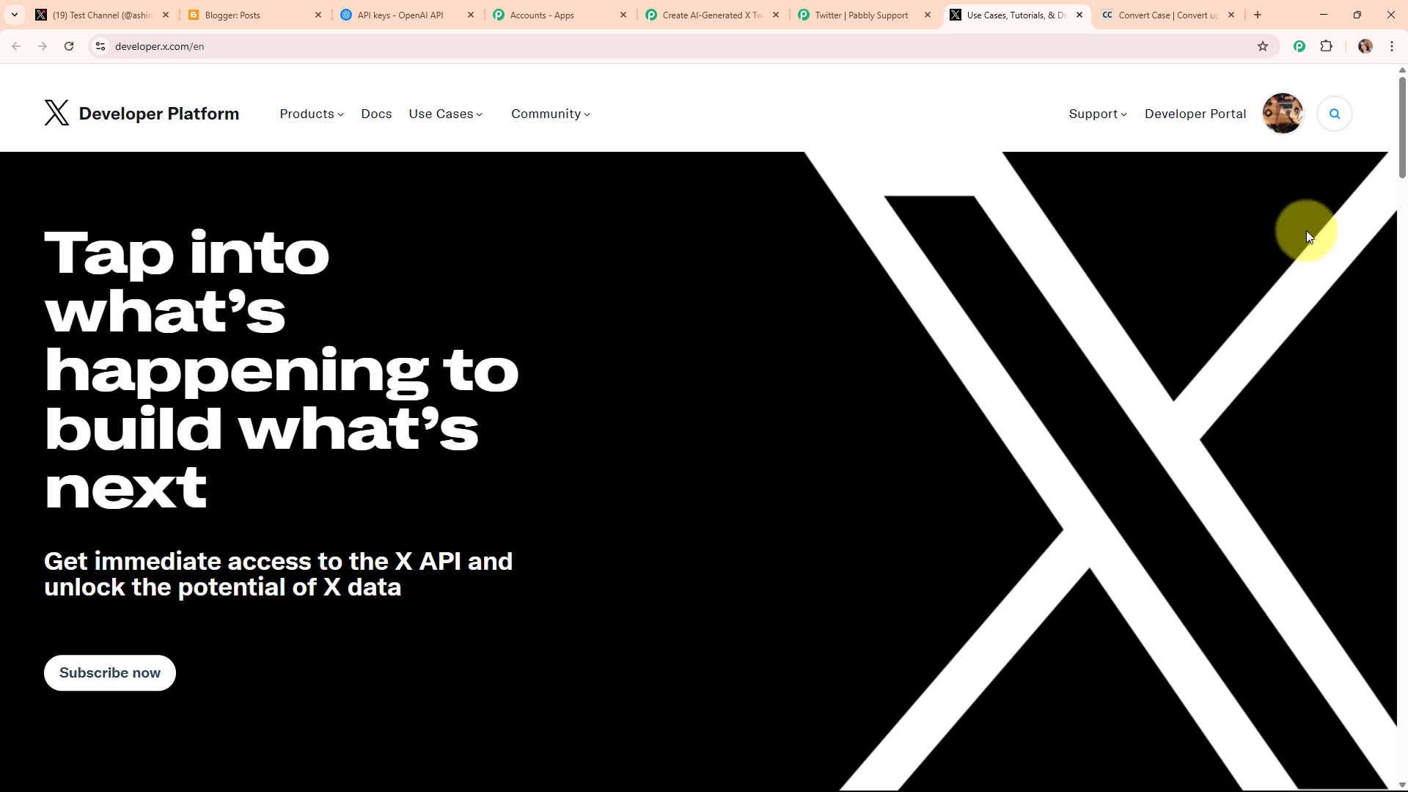
left_click(1185, 129)
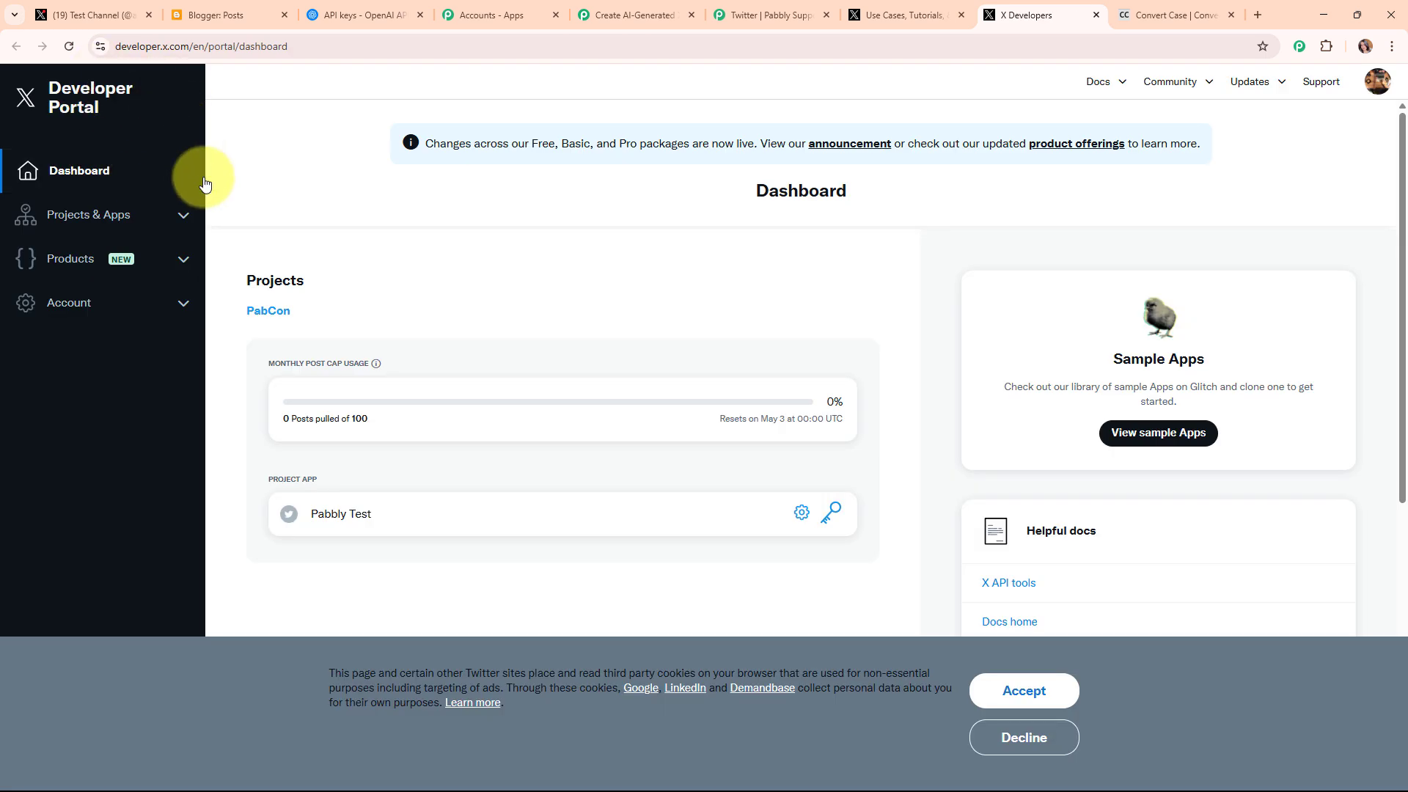
left_click(183, 220)
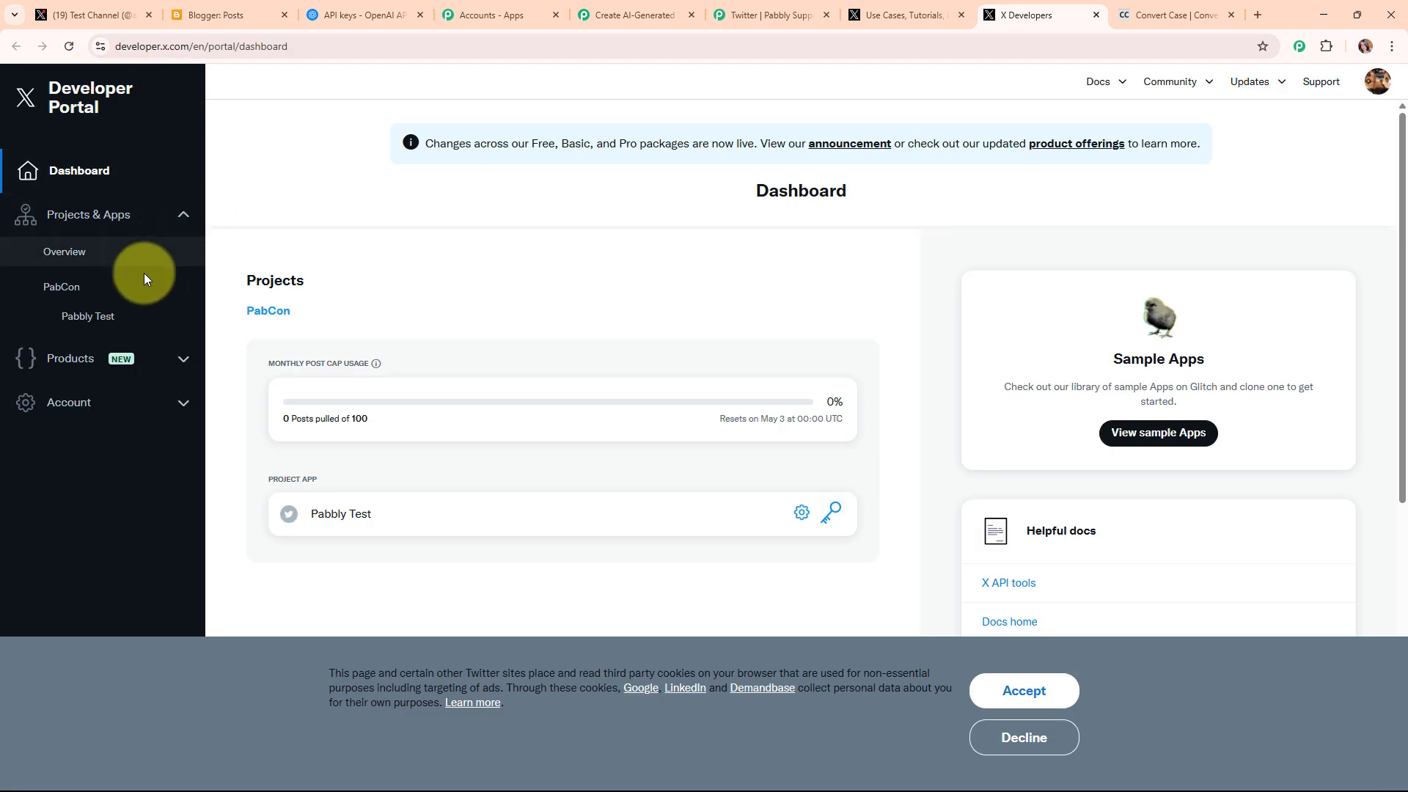
left_click(75, 317)
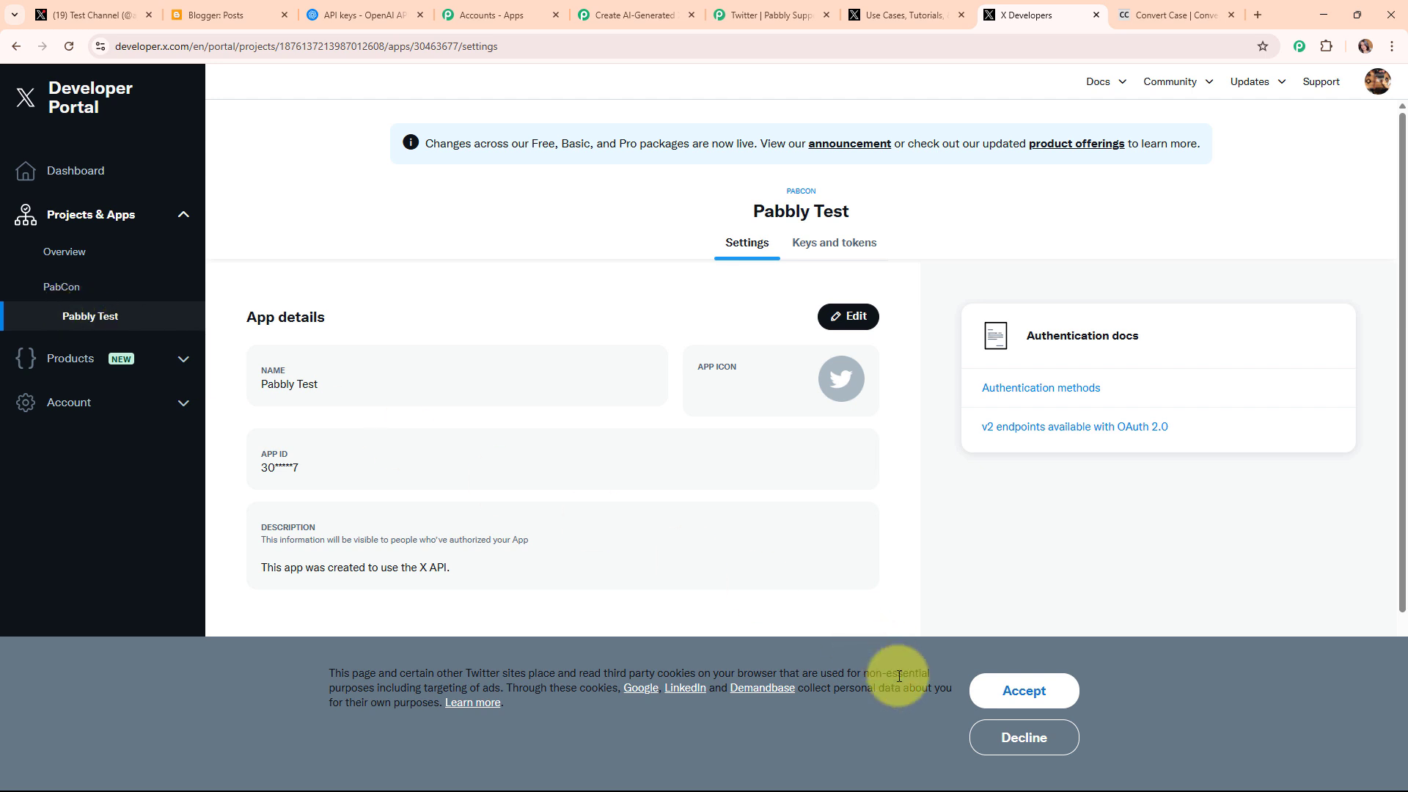
left_click(996, 742)
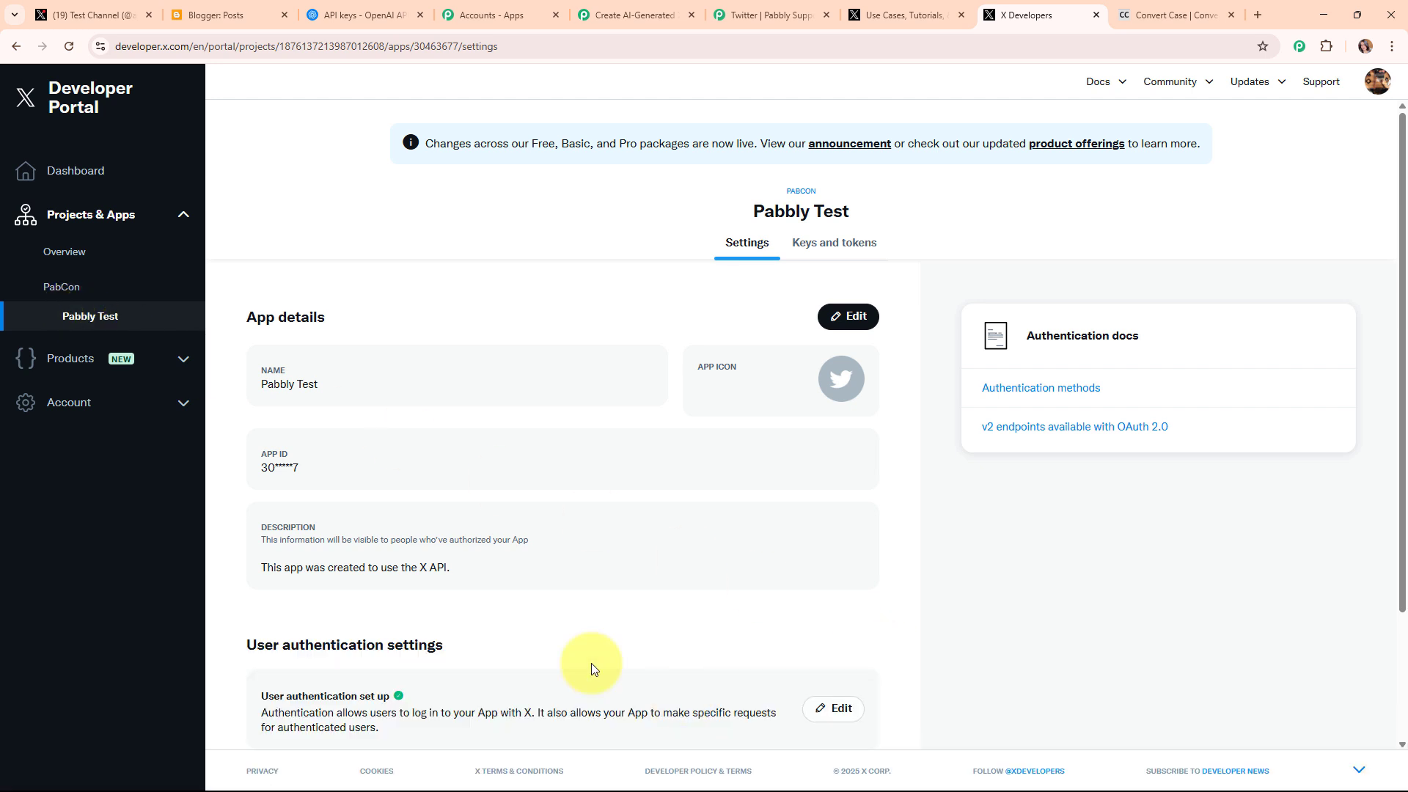
Get the Pabbly Test app's OAuth 2.0 Client ID and Client Secret, enter both in the Pabbly connection form and save them.
left_click(857, 252)
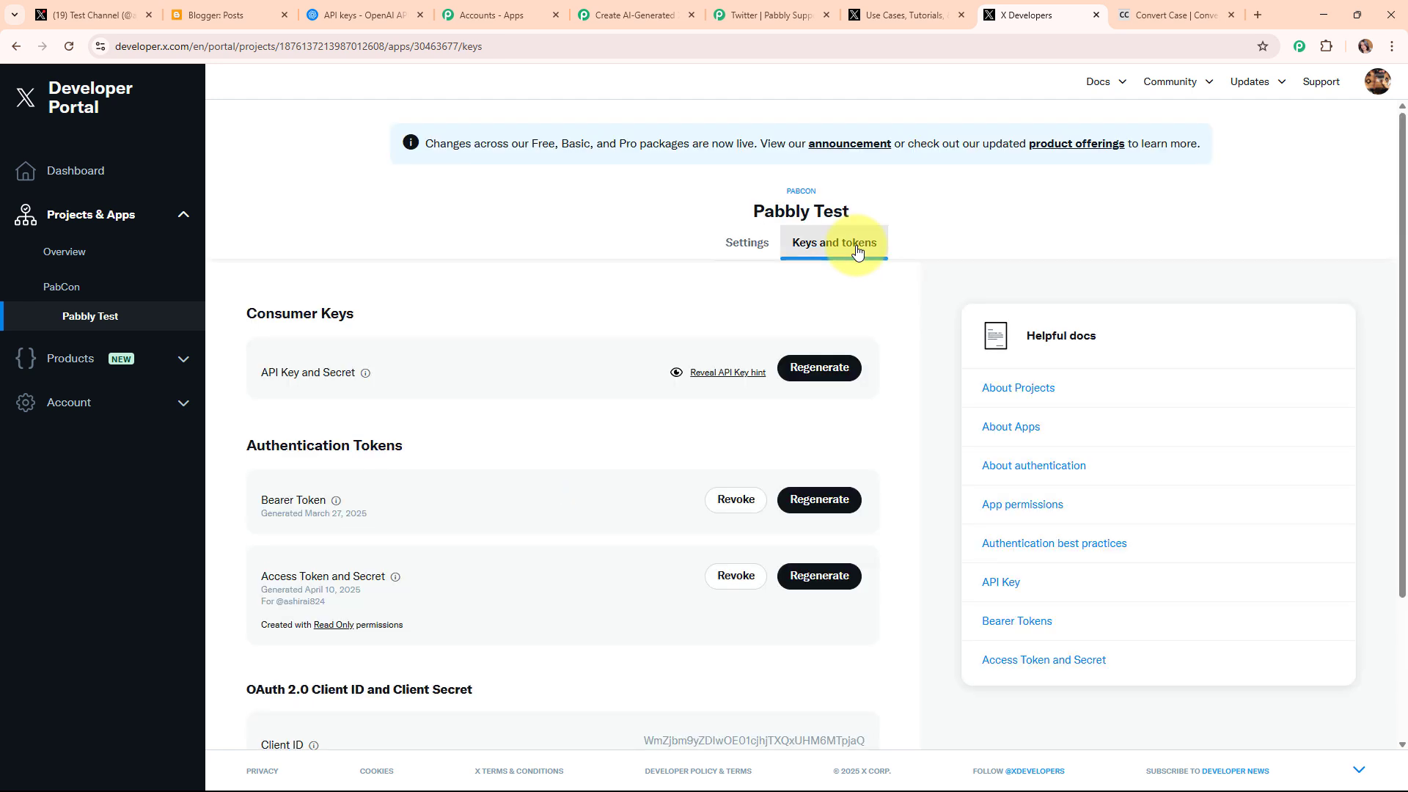
scroll(718, 319, "down", 3)
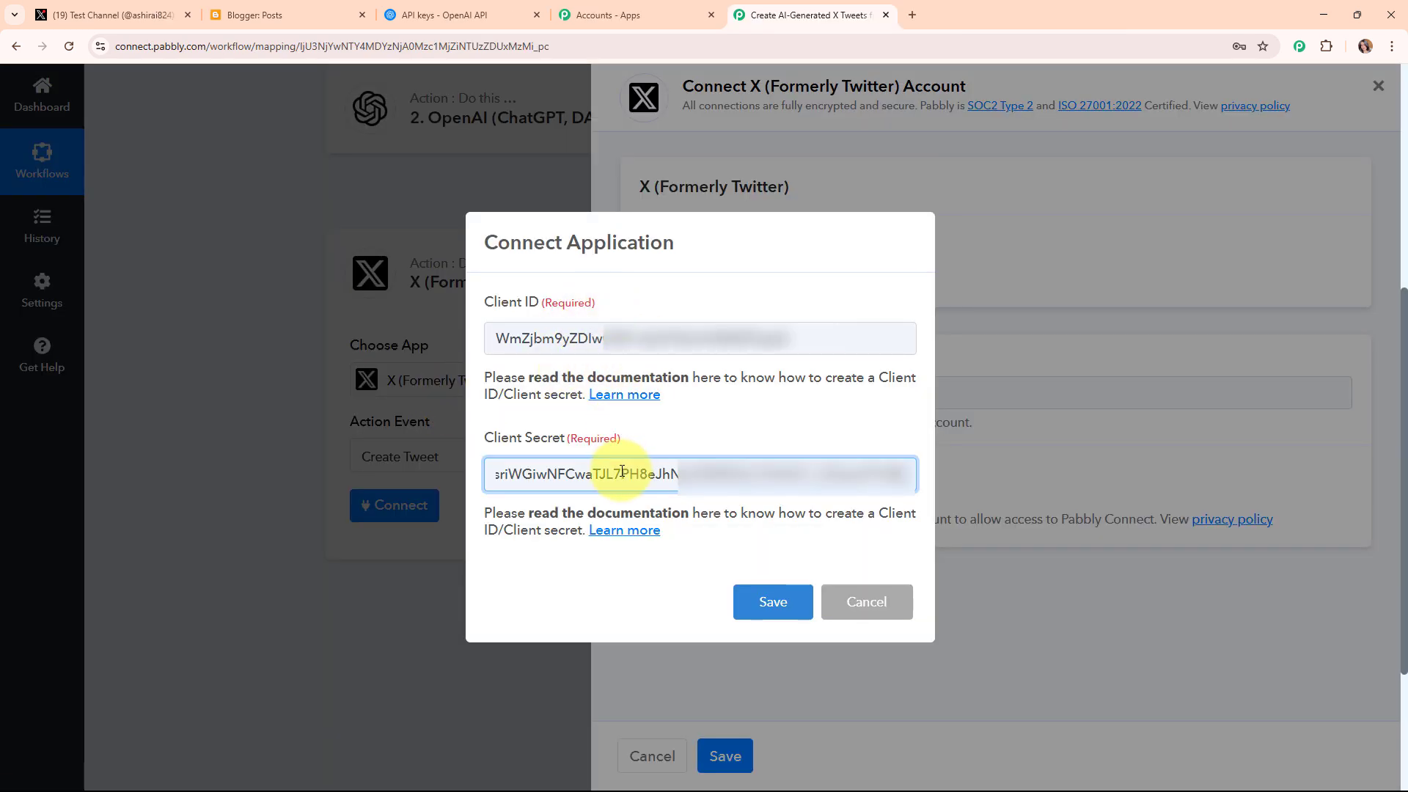
left_click(758, 603)
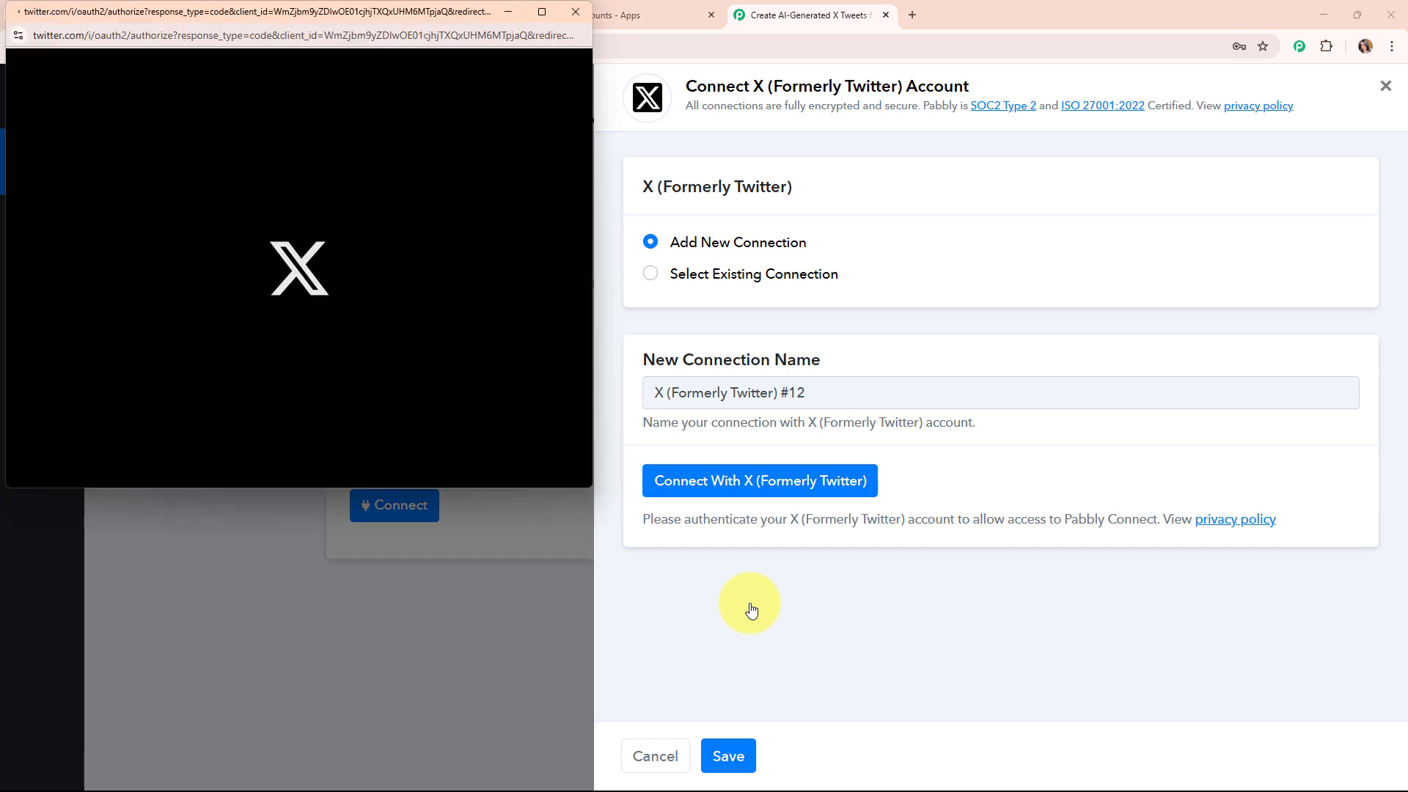
Authorize the Pabbly Test app to access the X account and acknowledge the authorization in Pabbly Connect.
scroll(538, 232, "down", 3)
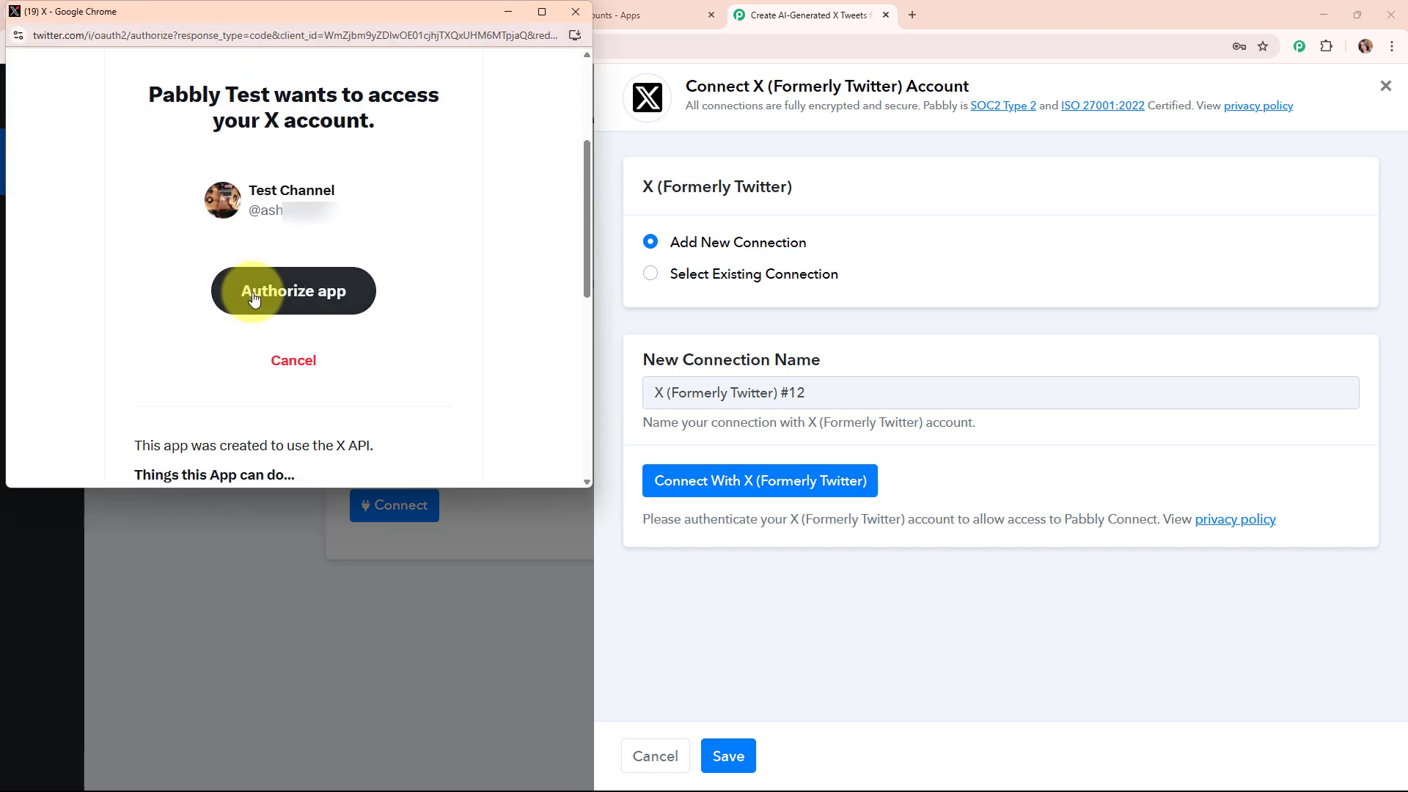
left_click(253, 296)
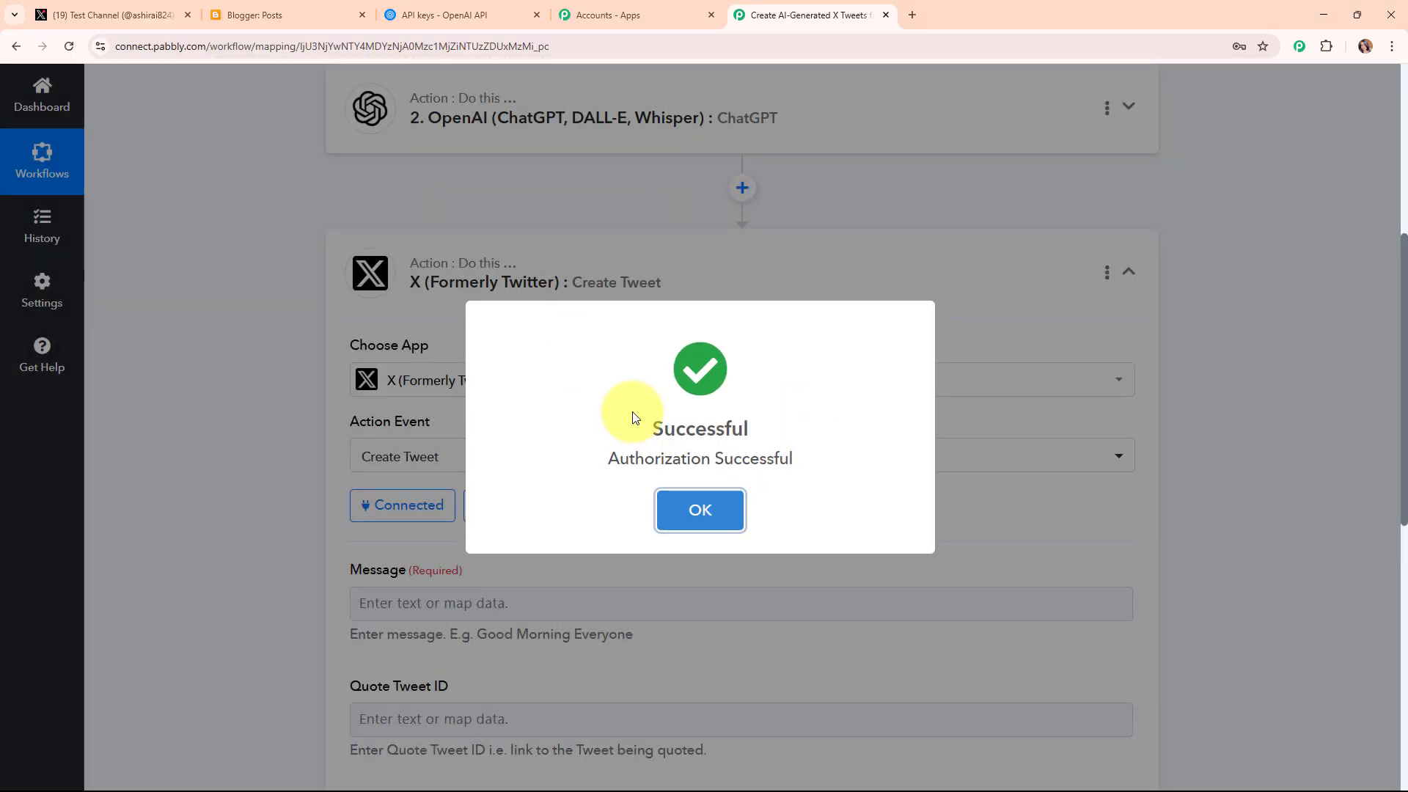
left_click(700, 510)
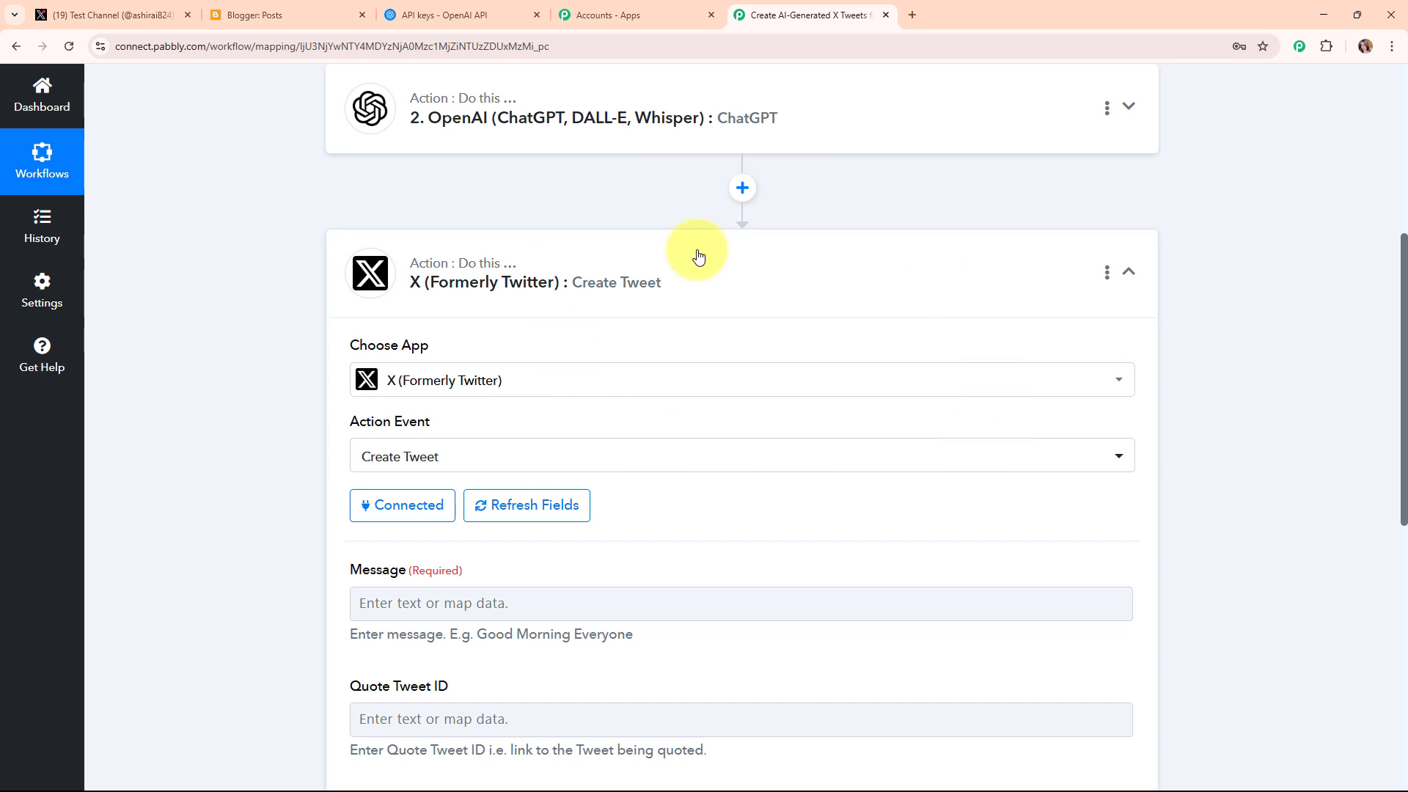
Map the Create Tweet action's Message to Choices 0 Message Content from the OpenAI ChatGPT step.
scroll(816, 396, "down", 4)
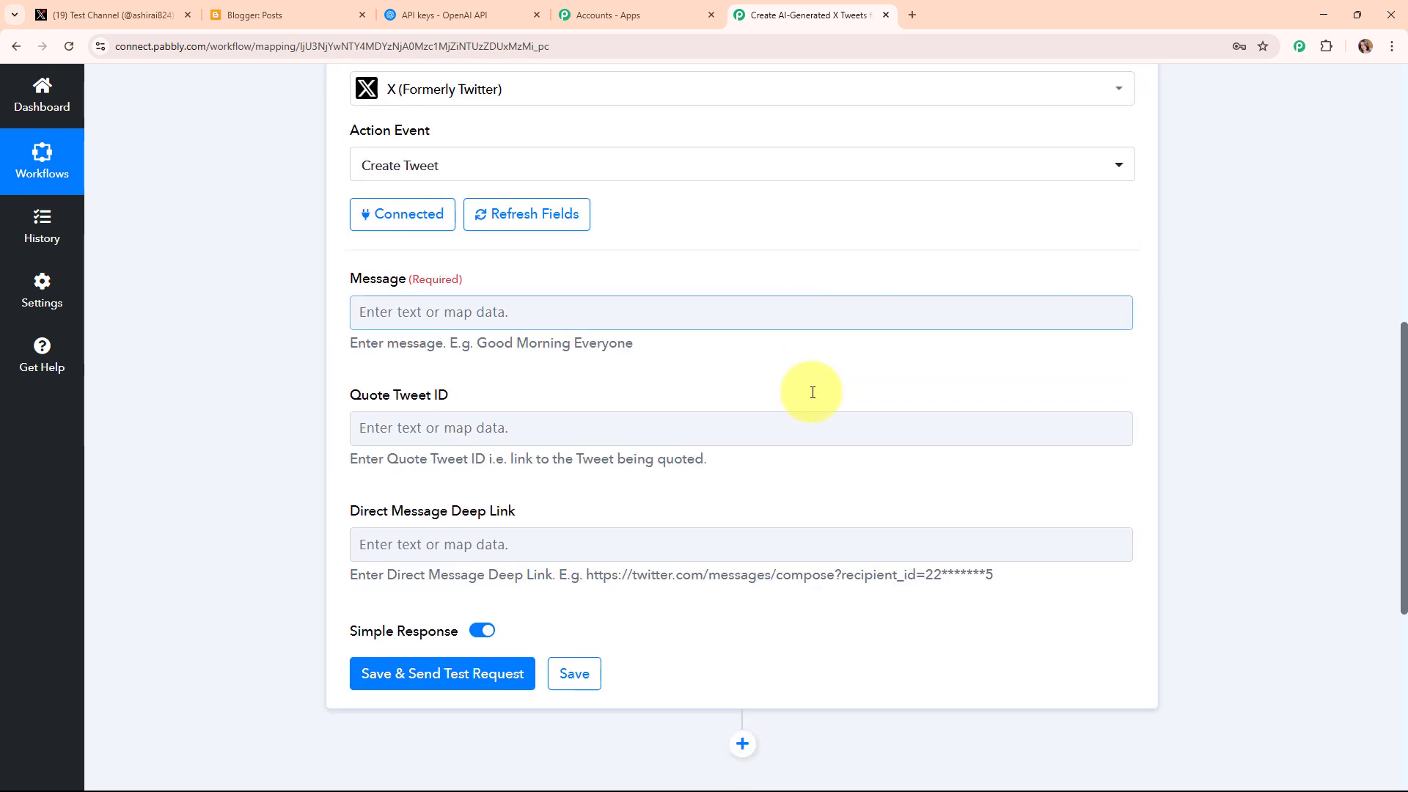
left_click_drag(340, 277, 587, 279)
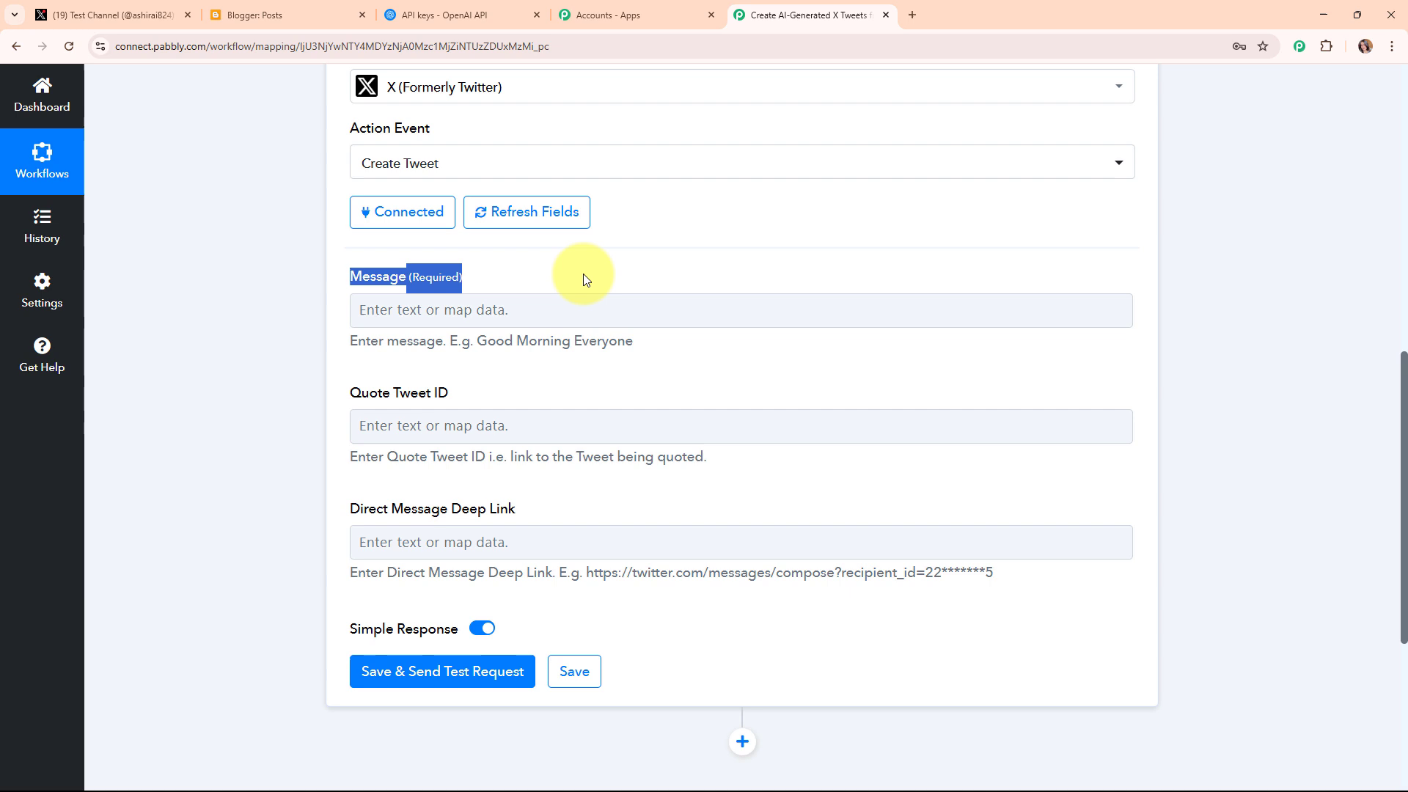
left_click(374, 317)
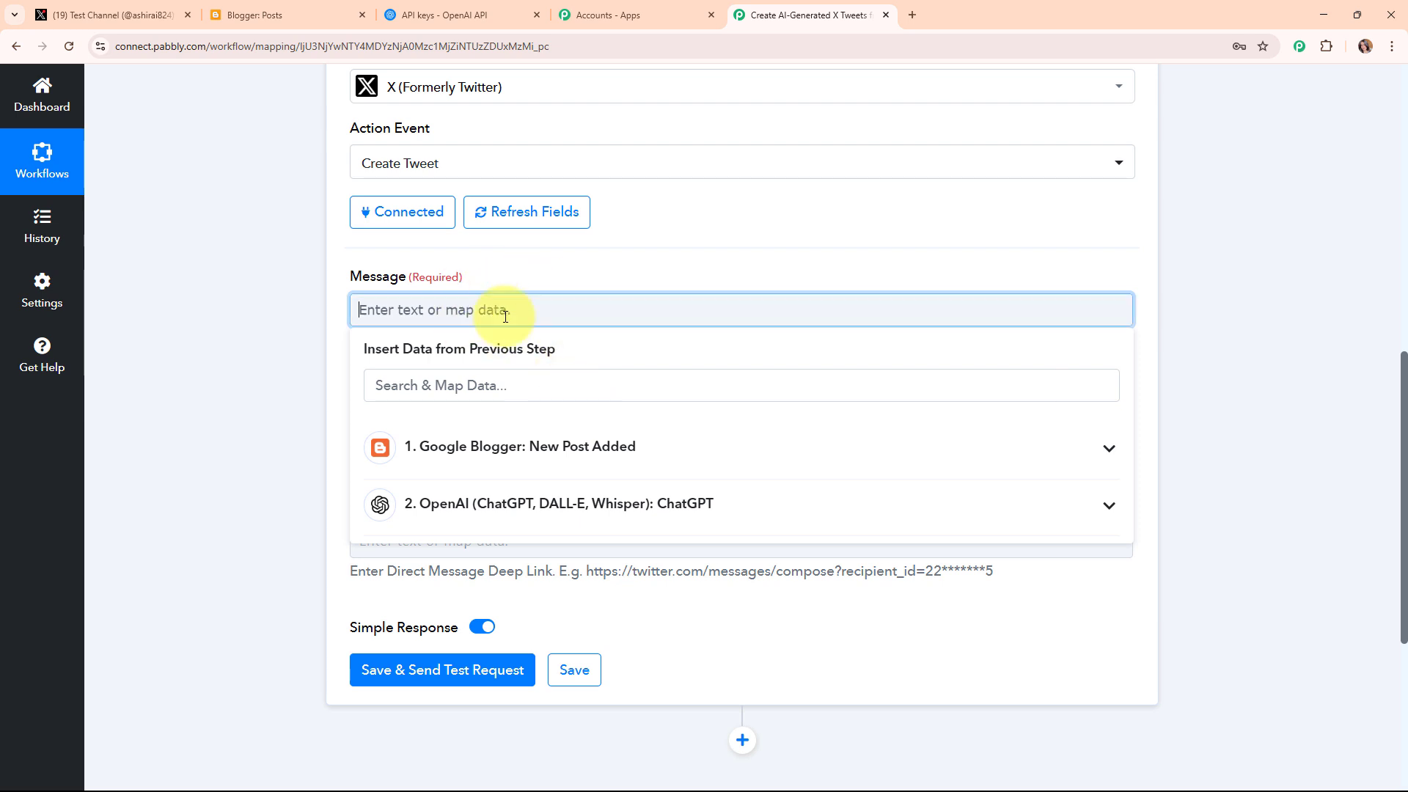
left_click(682, 512)
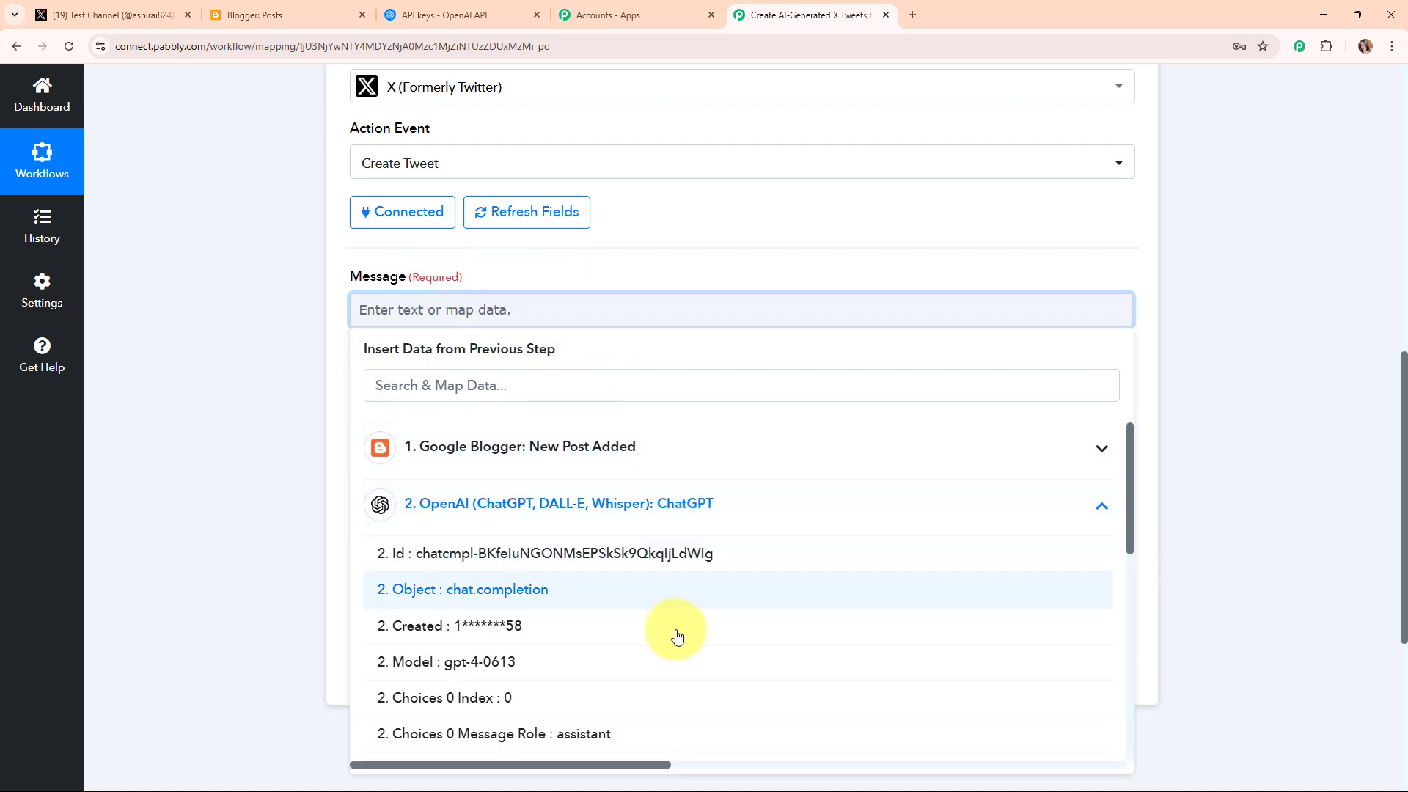
scroll(668, 664, "down", 2)
scroll(668, 664, "down", 1)
left_click(550, 547)
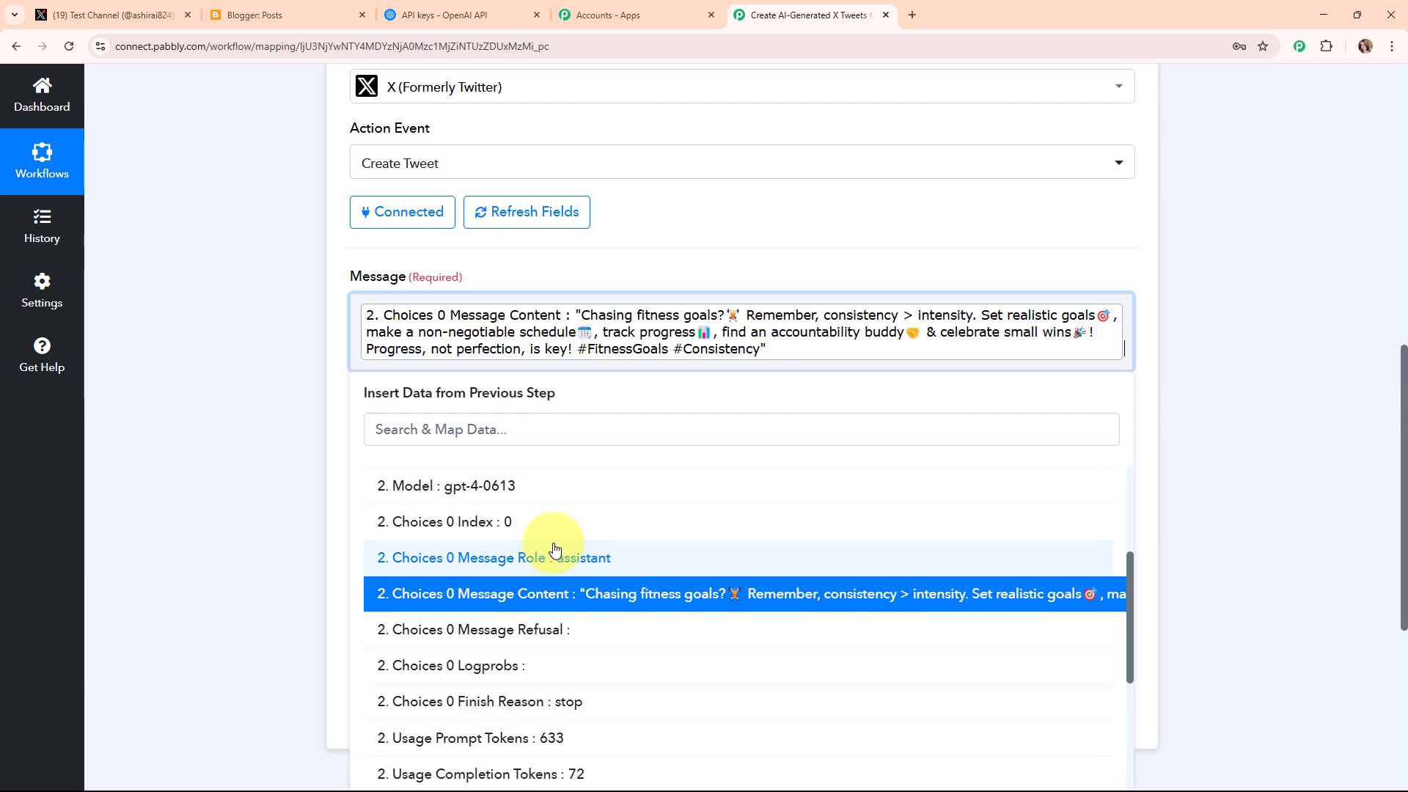
left_click(283, 355)
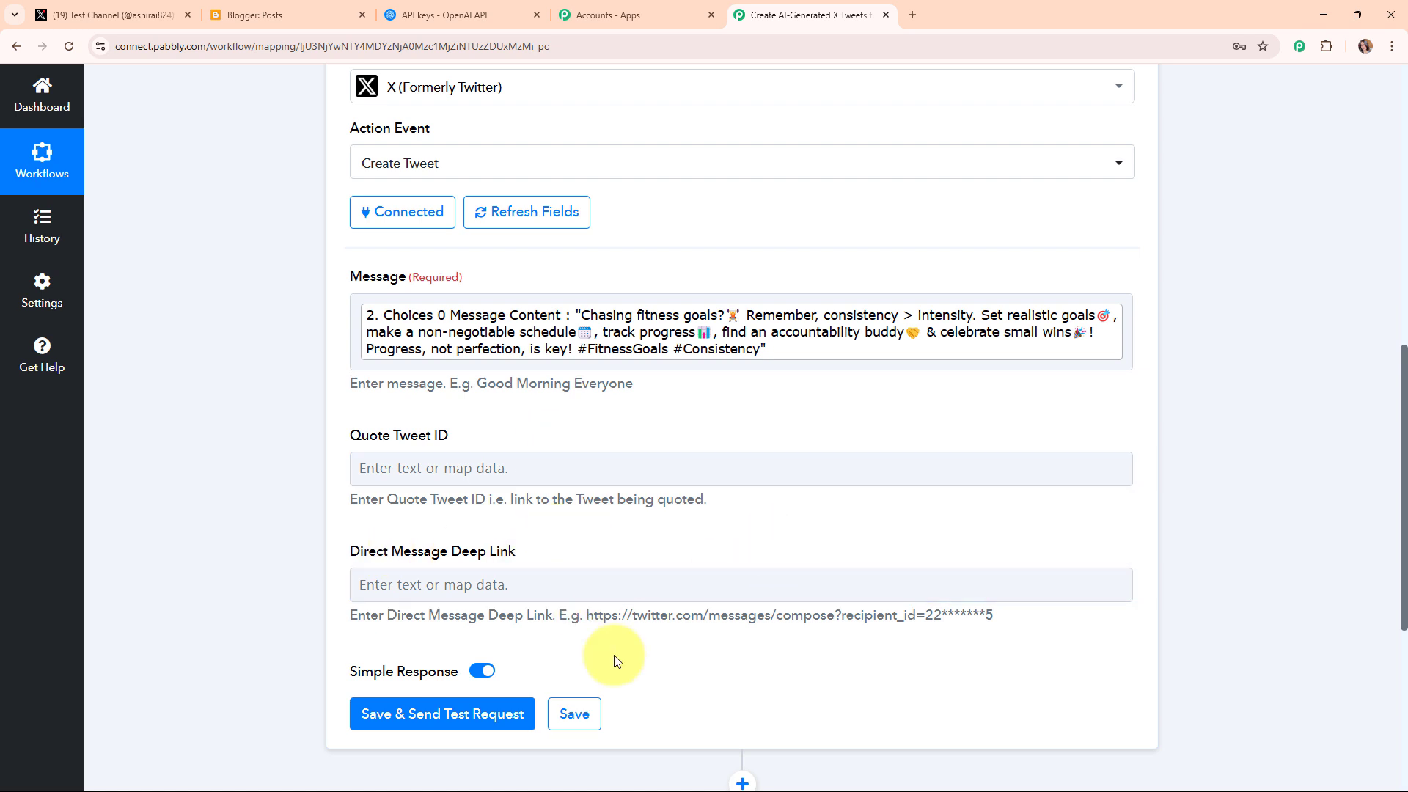
Save the Create Tweet action while sending a test request, and collapse the action once its response arrives.
left_click(449, 713)
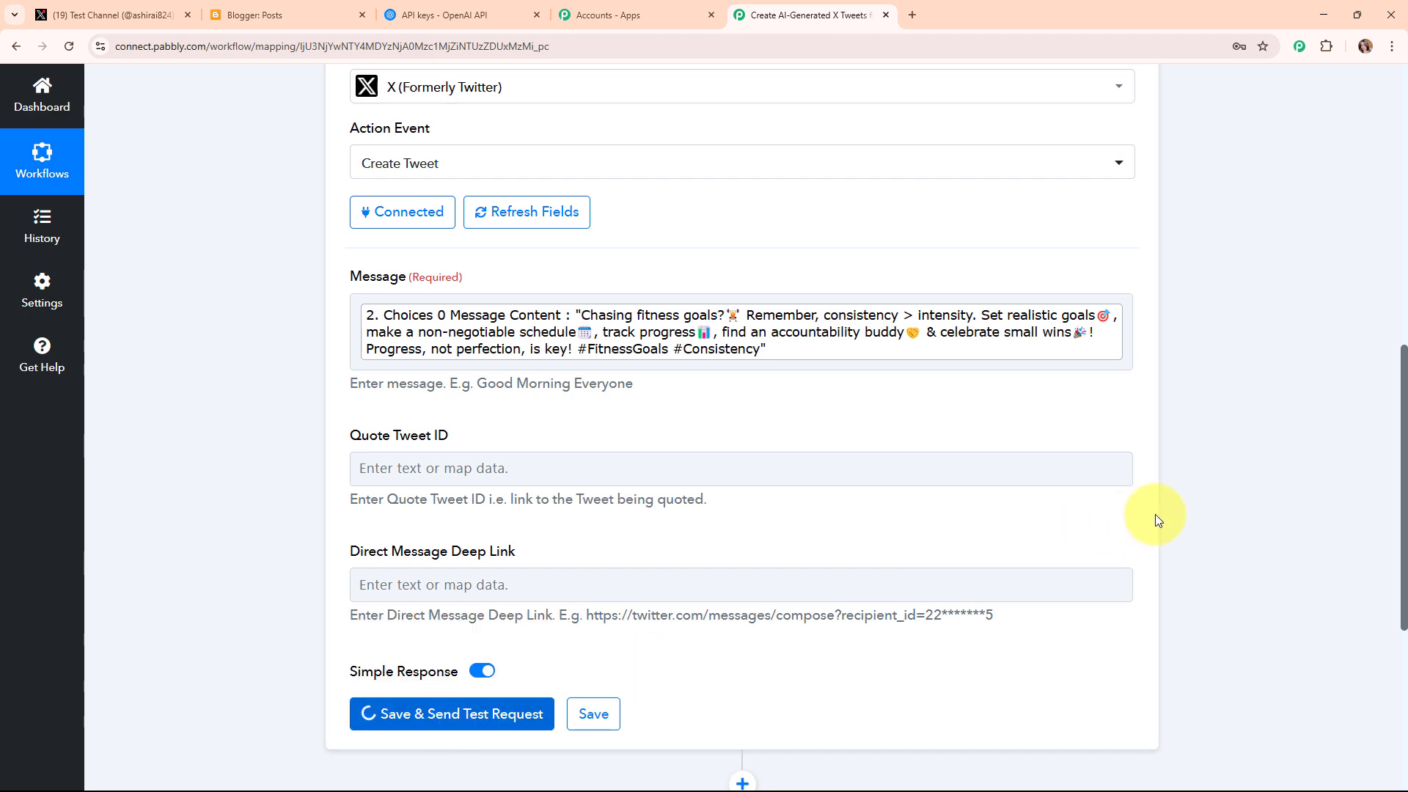
scroll(1263, 483, "down", 4)
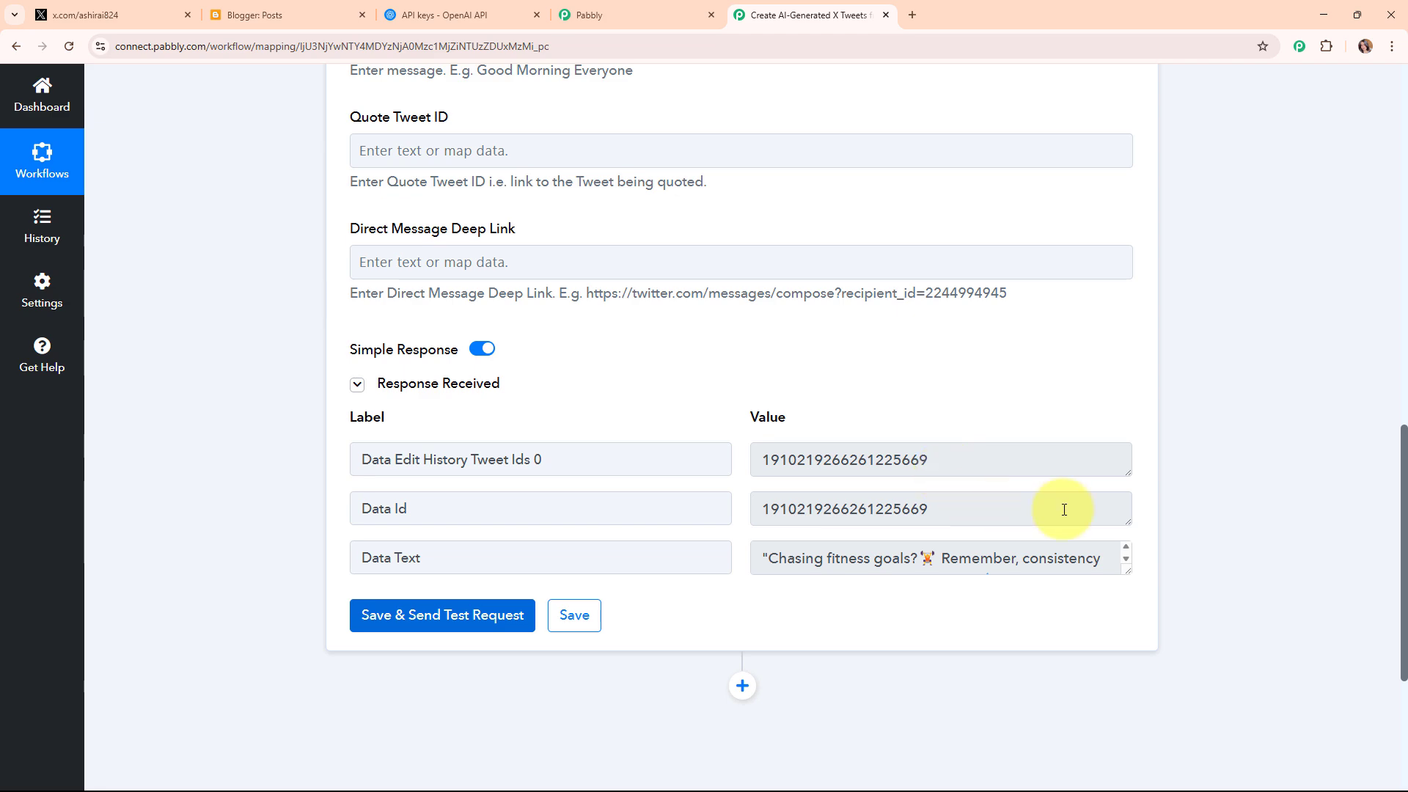
scroll(1242, 516, "up", 7)
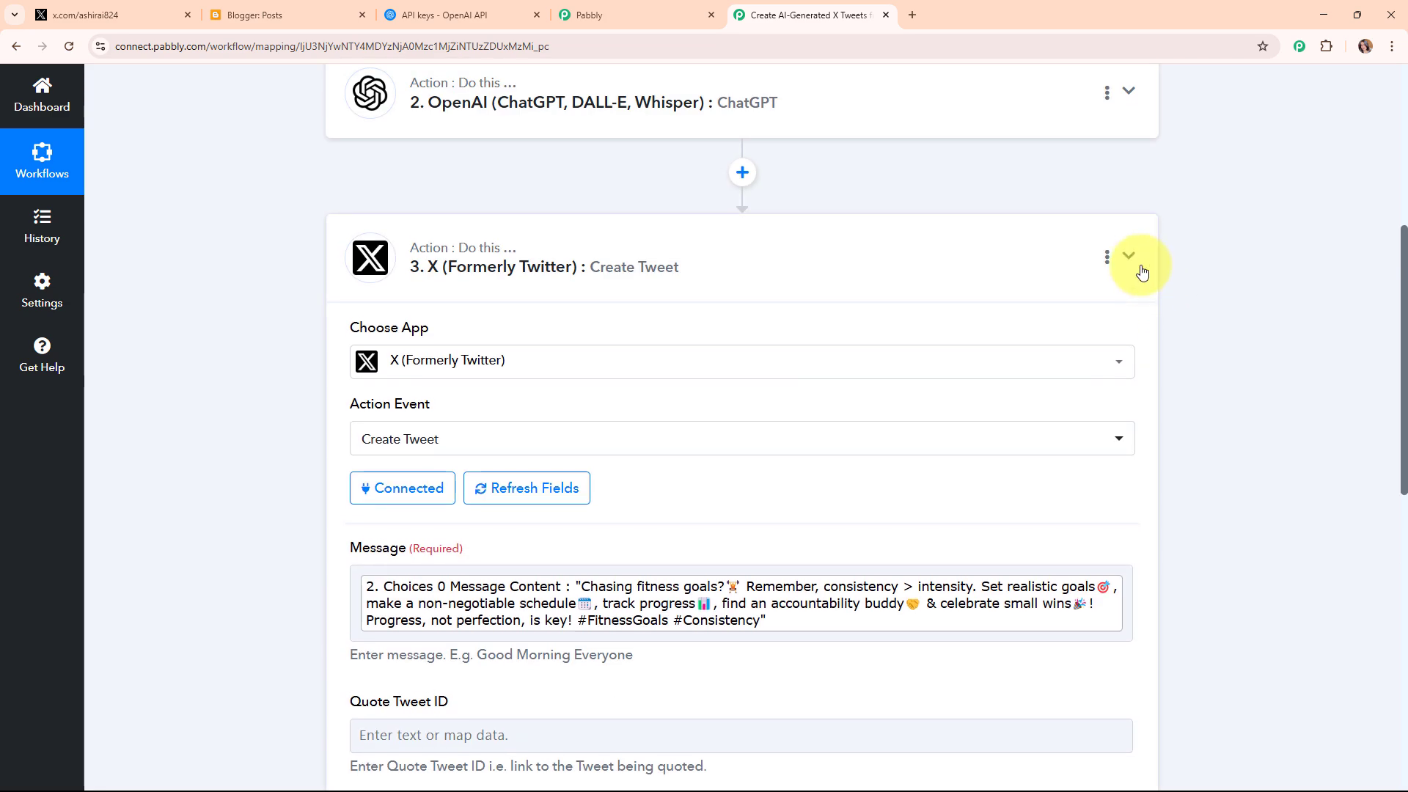
left_click(1141, 270)
scroll(754, 345, "up", 5)
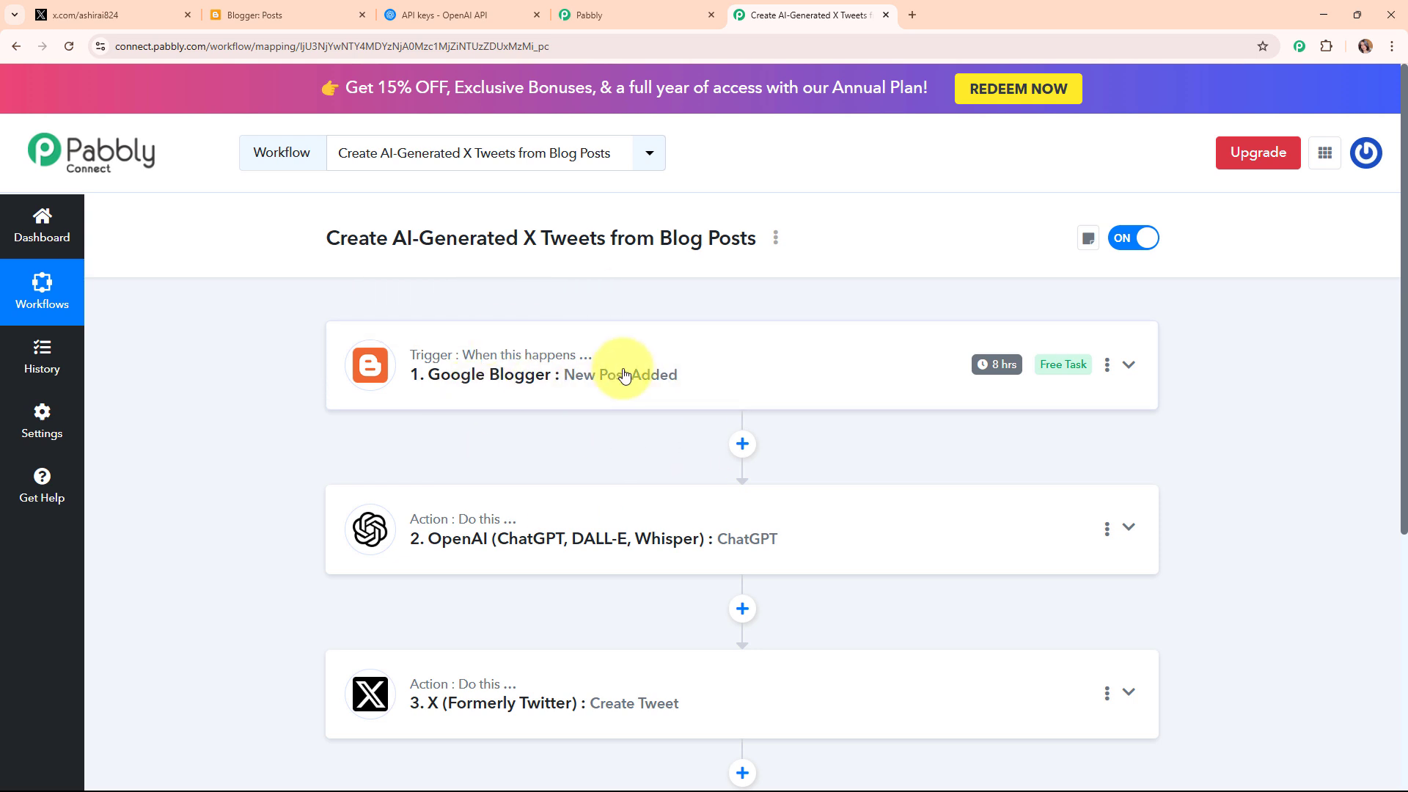
Switch to the X profile, reload it and check its latest posts for the tweet sent by the test request.
left_click(95, 15)
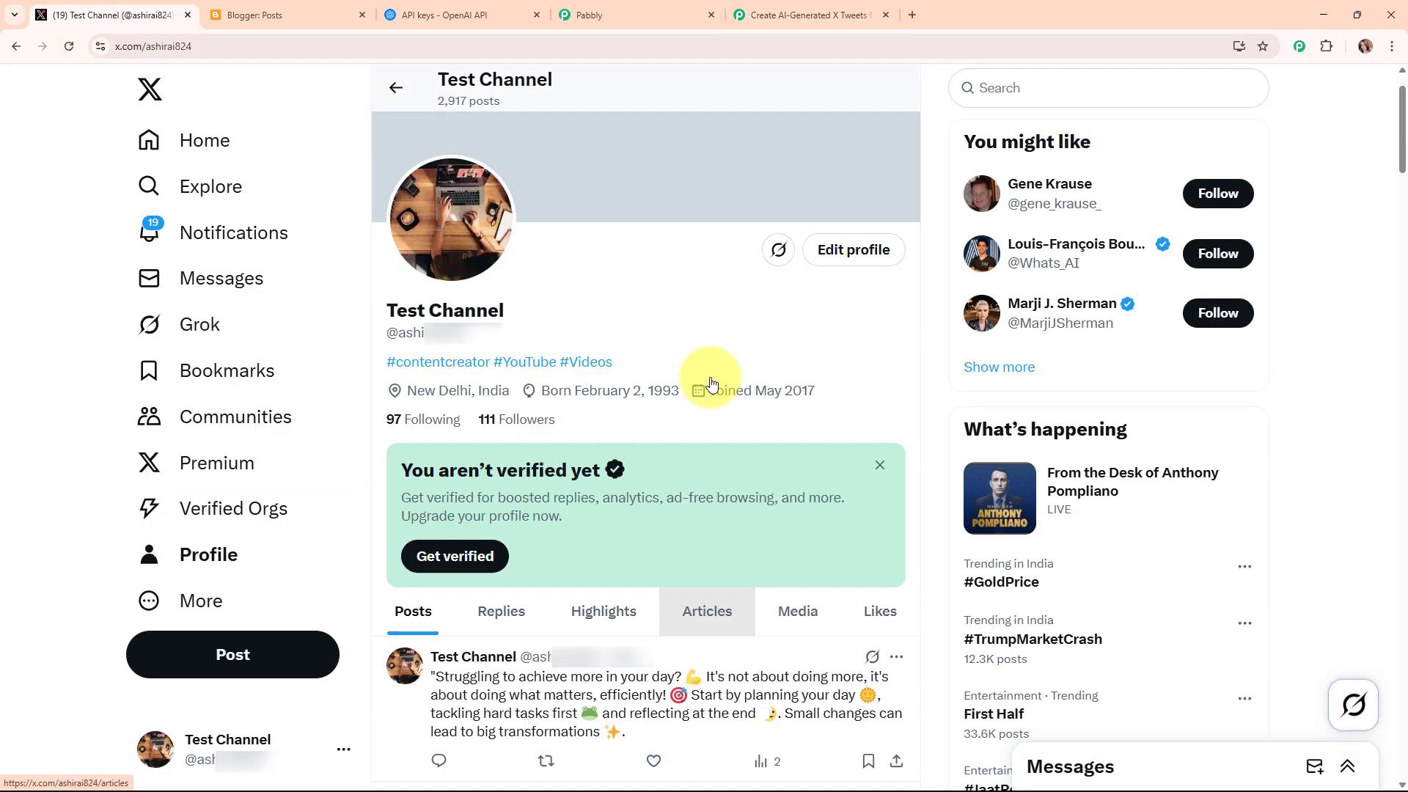
left_click(69, 46)
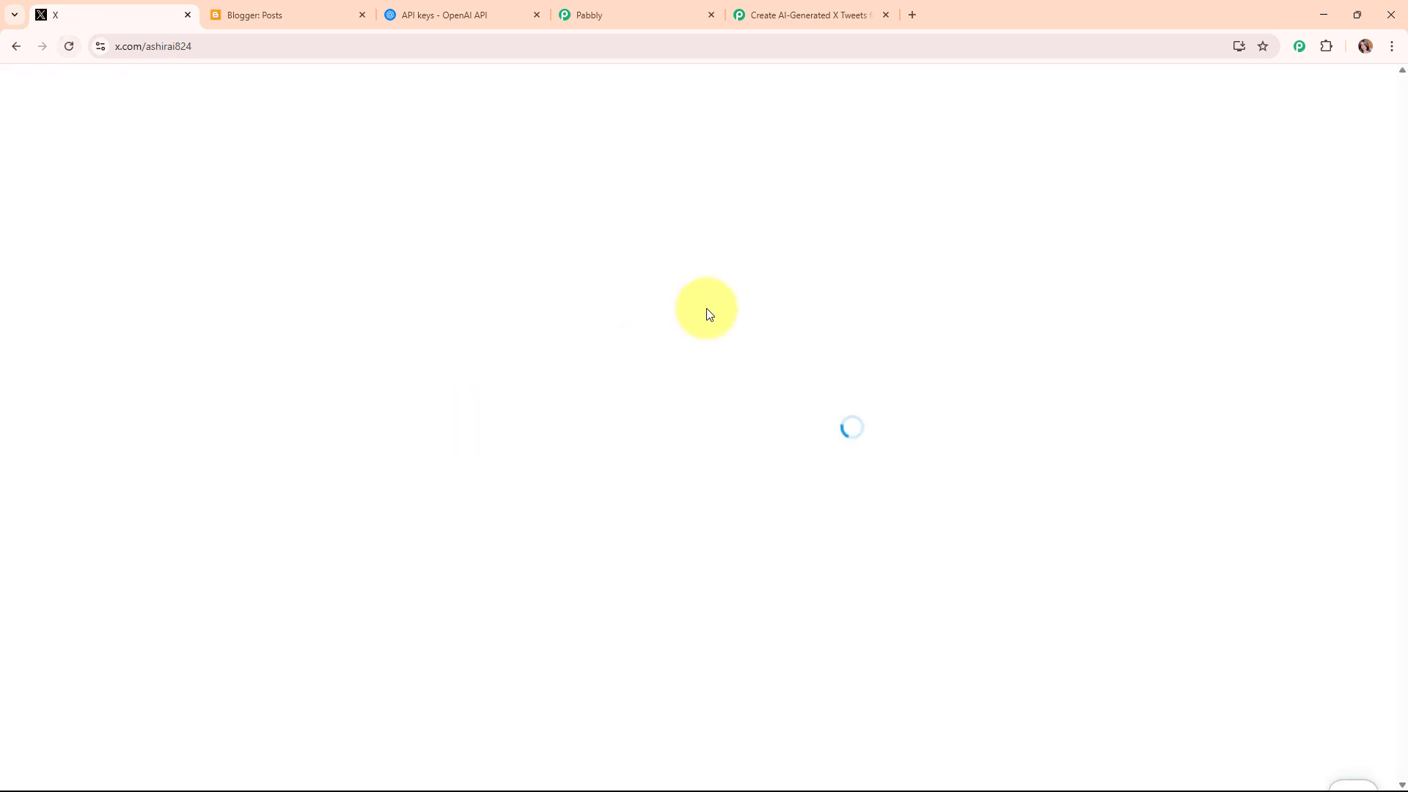
scroll(706, 318, "down", 4)
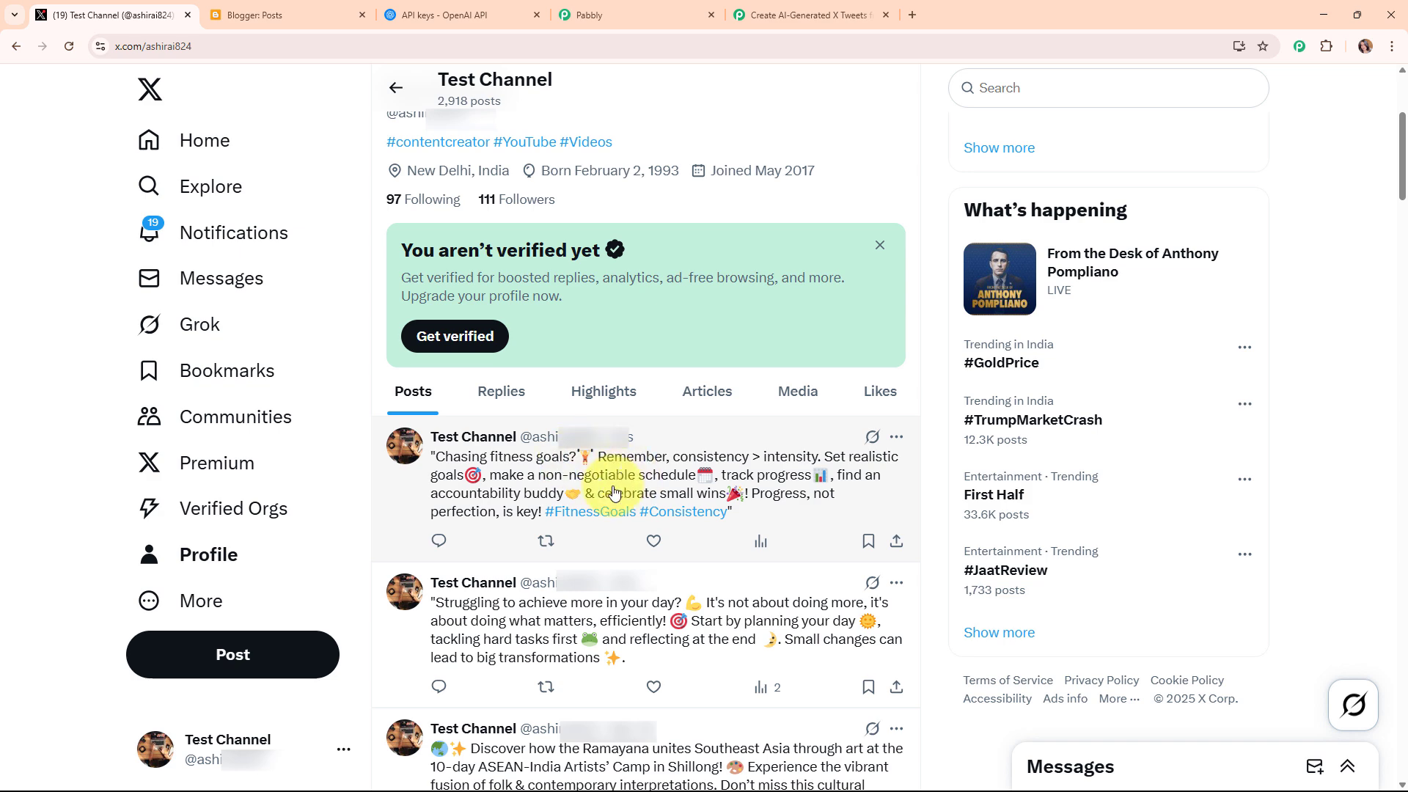
Return to the Pabbly Connect workflow and review its title and its Google Blogger, OpenAI and X steps.
left_click(785, 8)
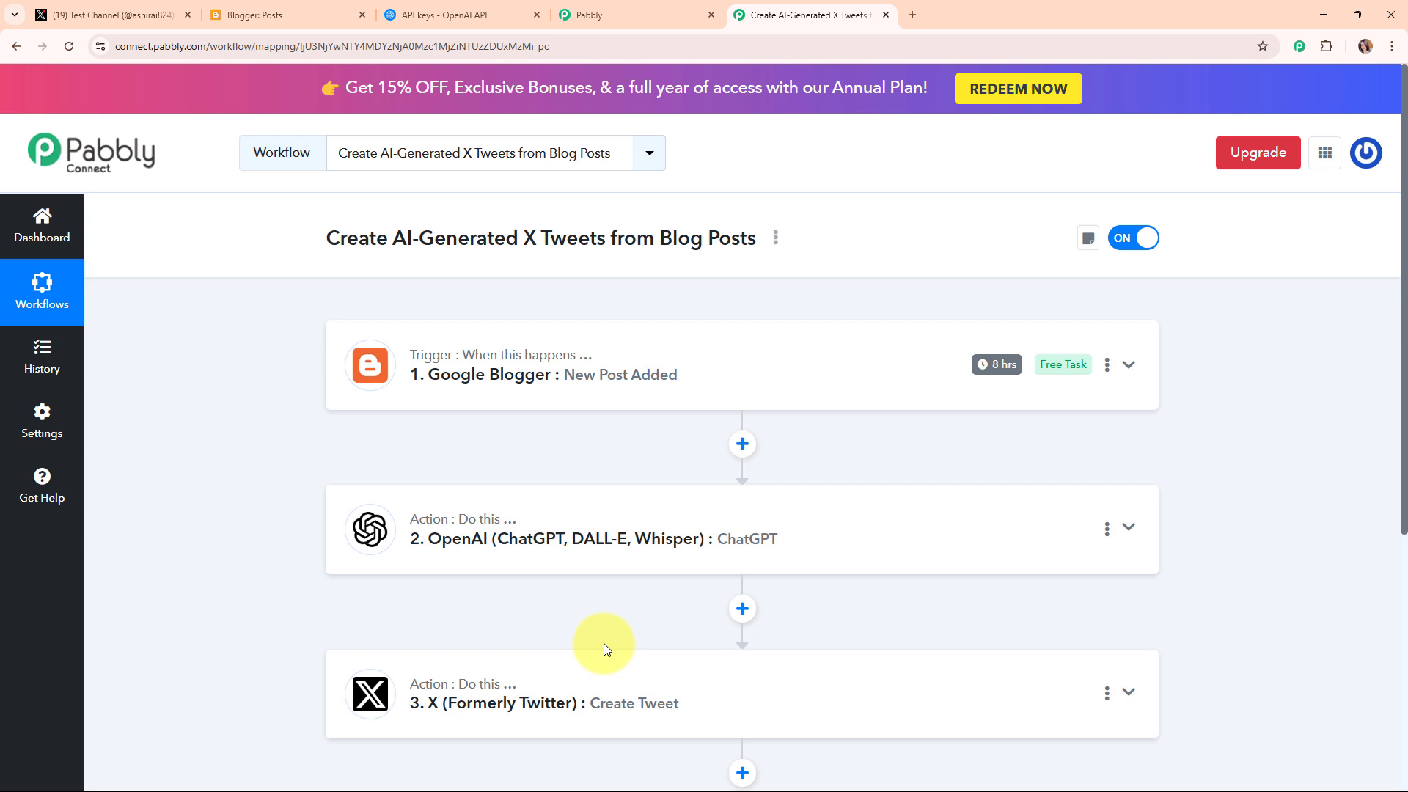
left_click_drag(341, 237, 778, 280)
left_click(777, 280)
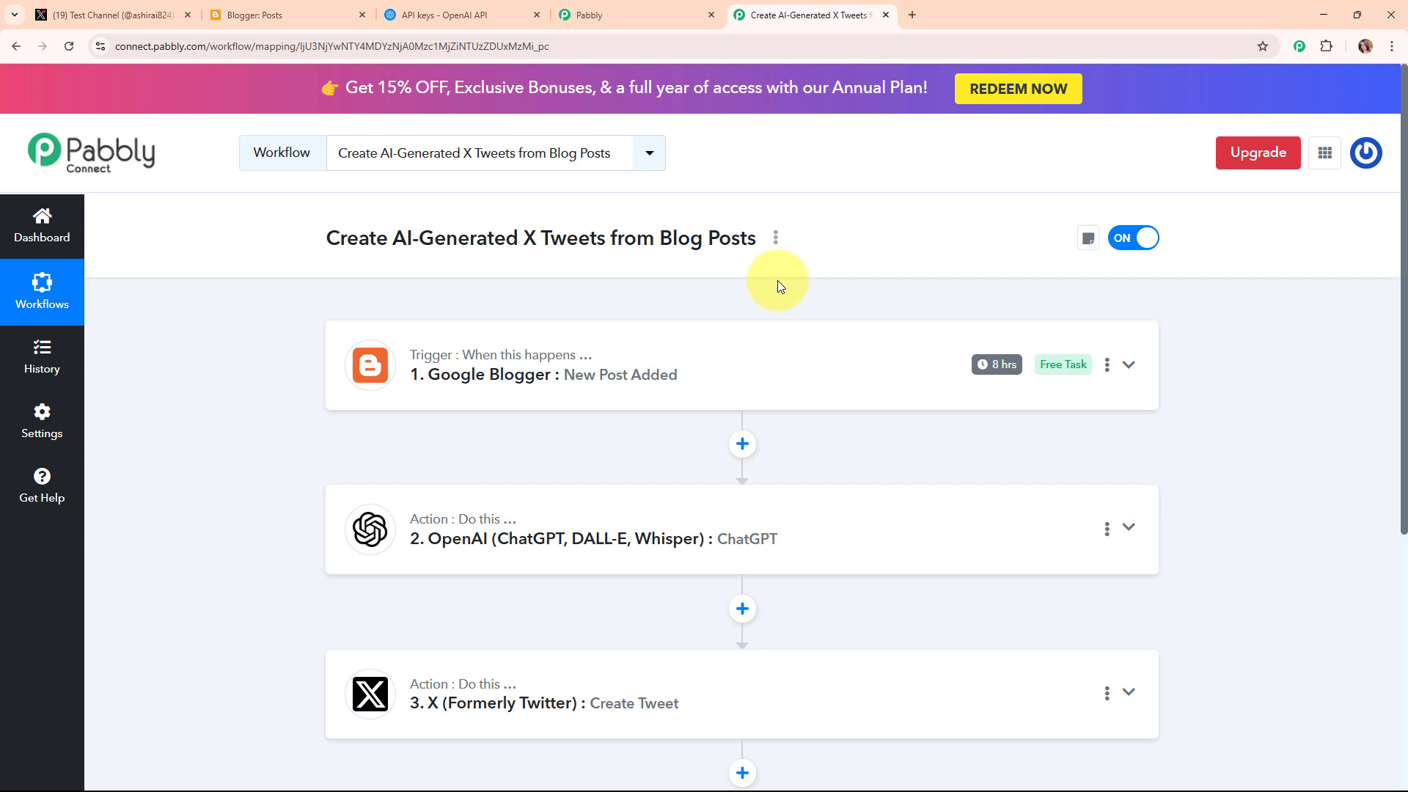